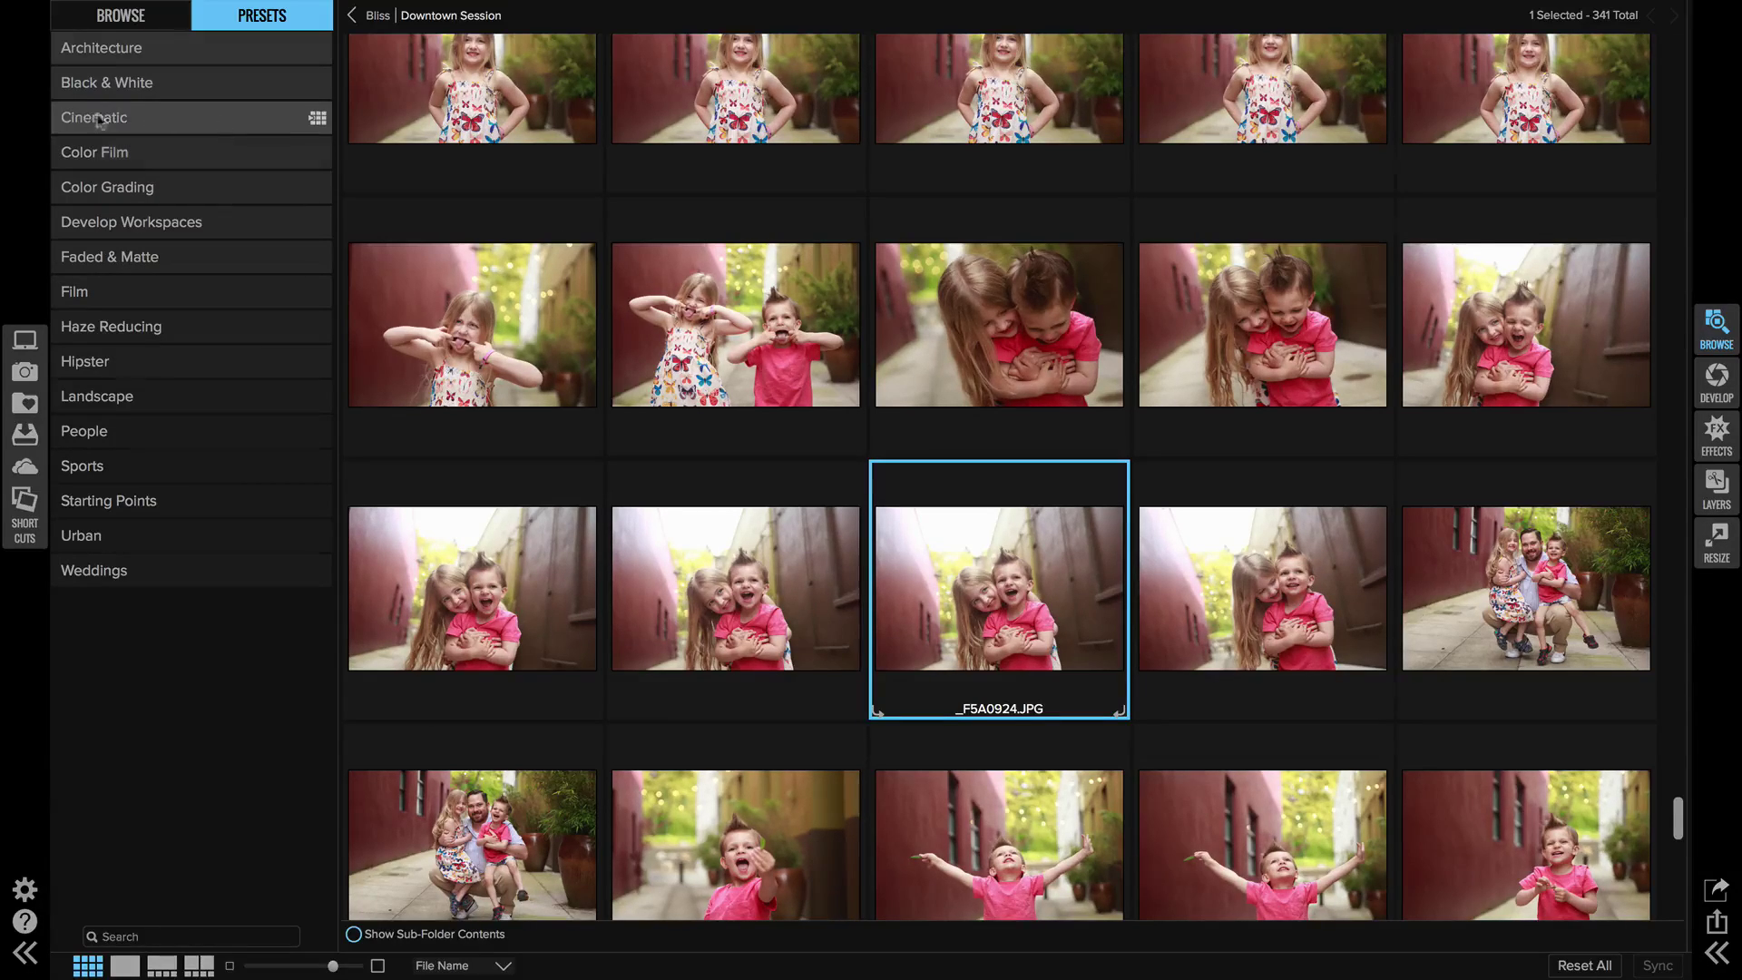
Hide the Cinematic preset category, then check Preferences for the restore-hidden-categories option.
right_click(182, 118)
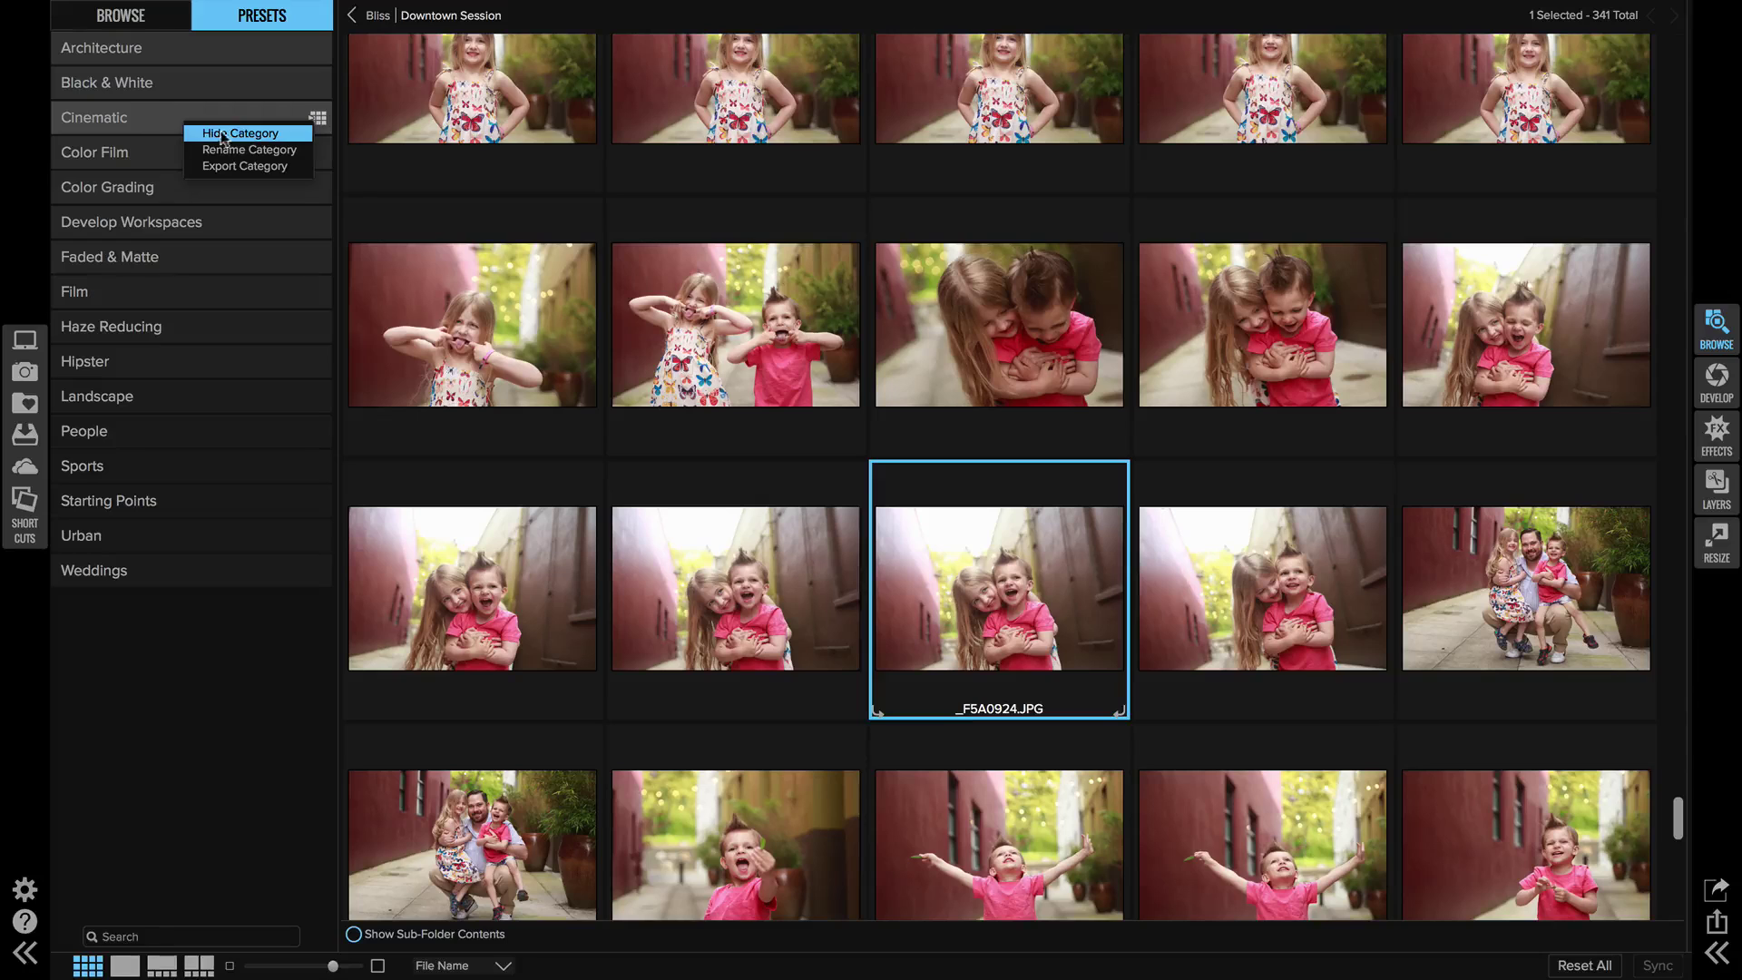
click(219, 136)
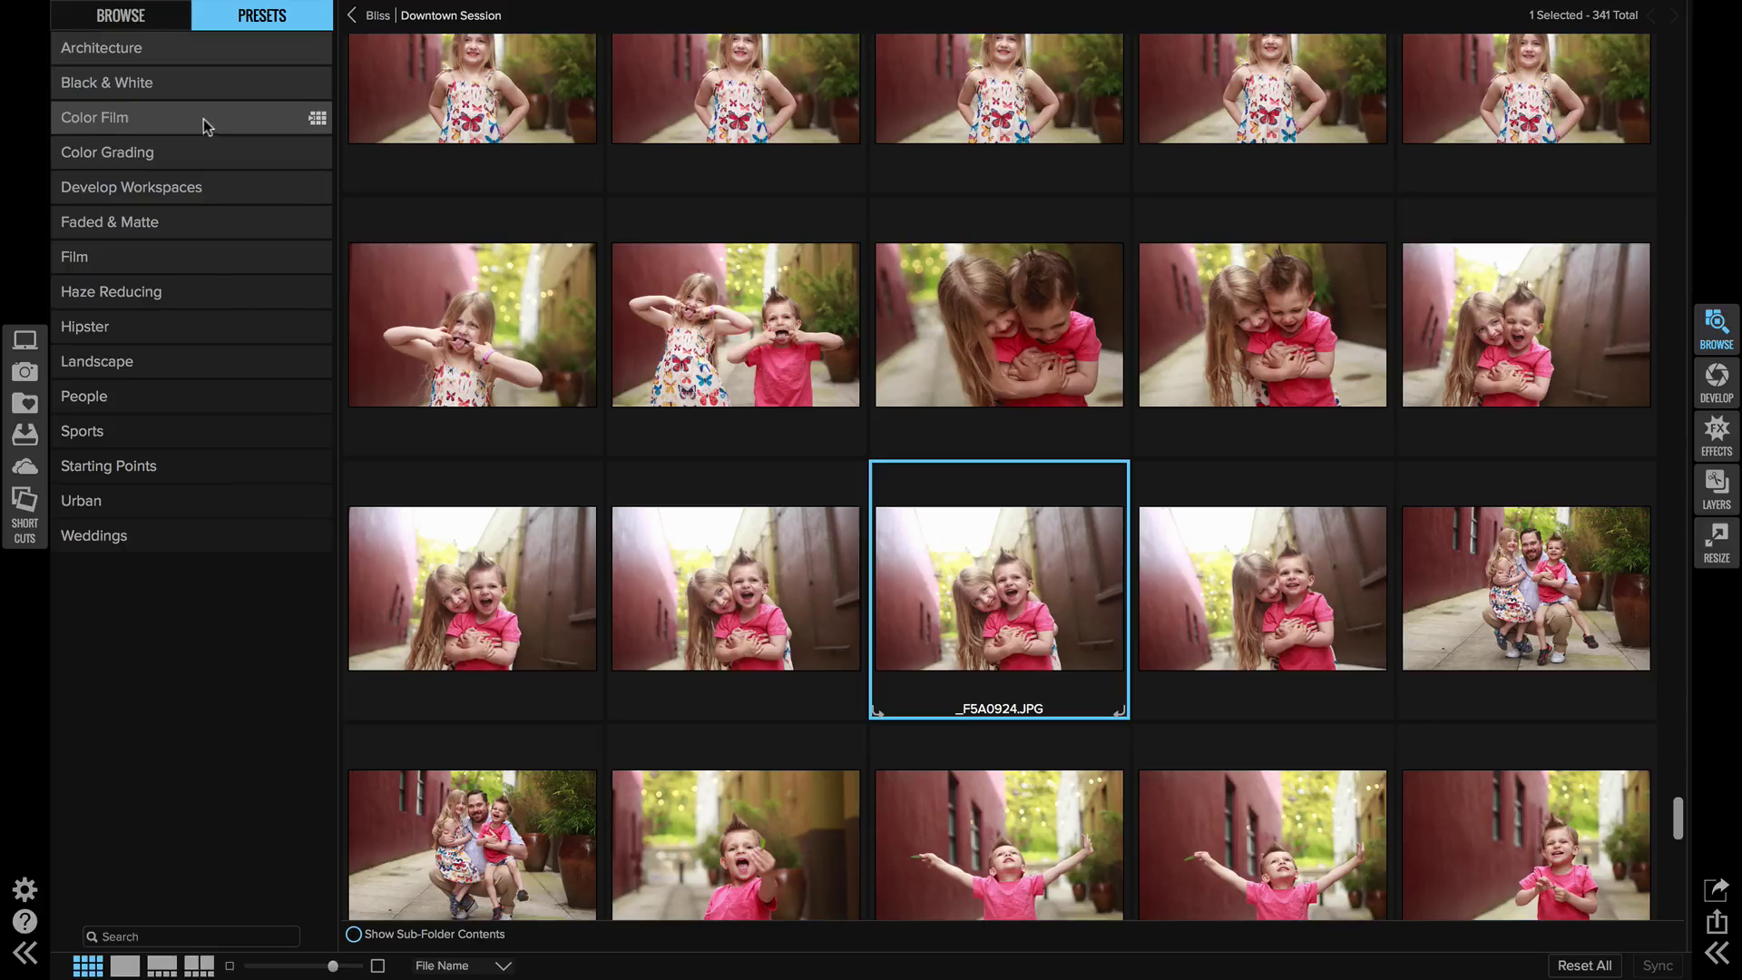
click(134, 12)
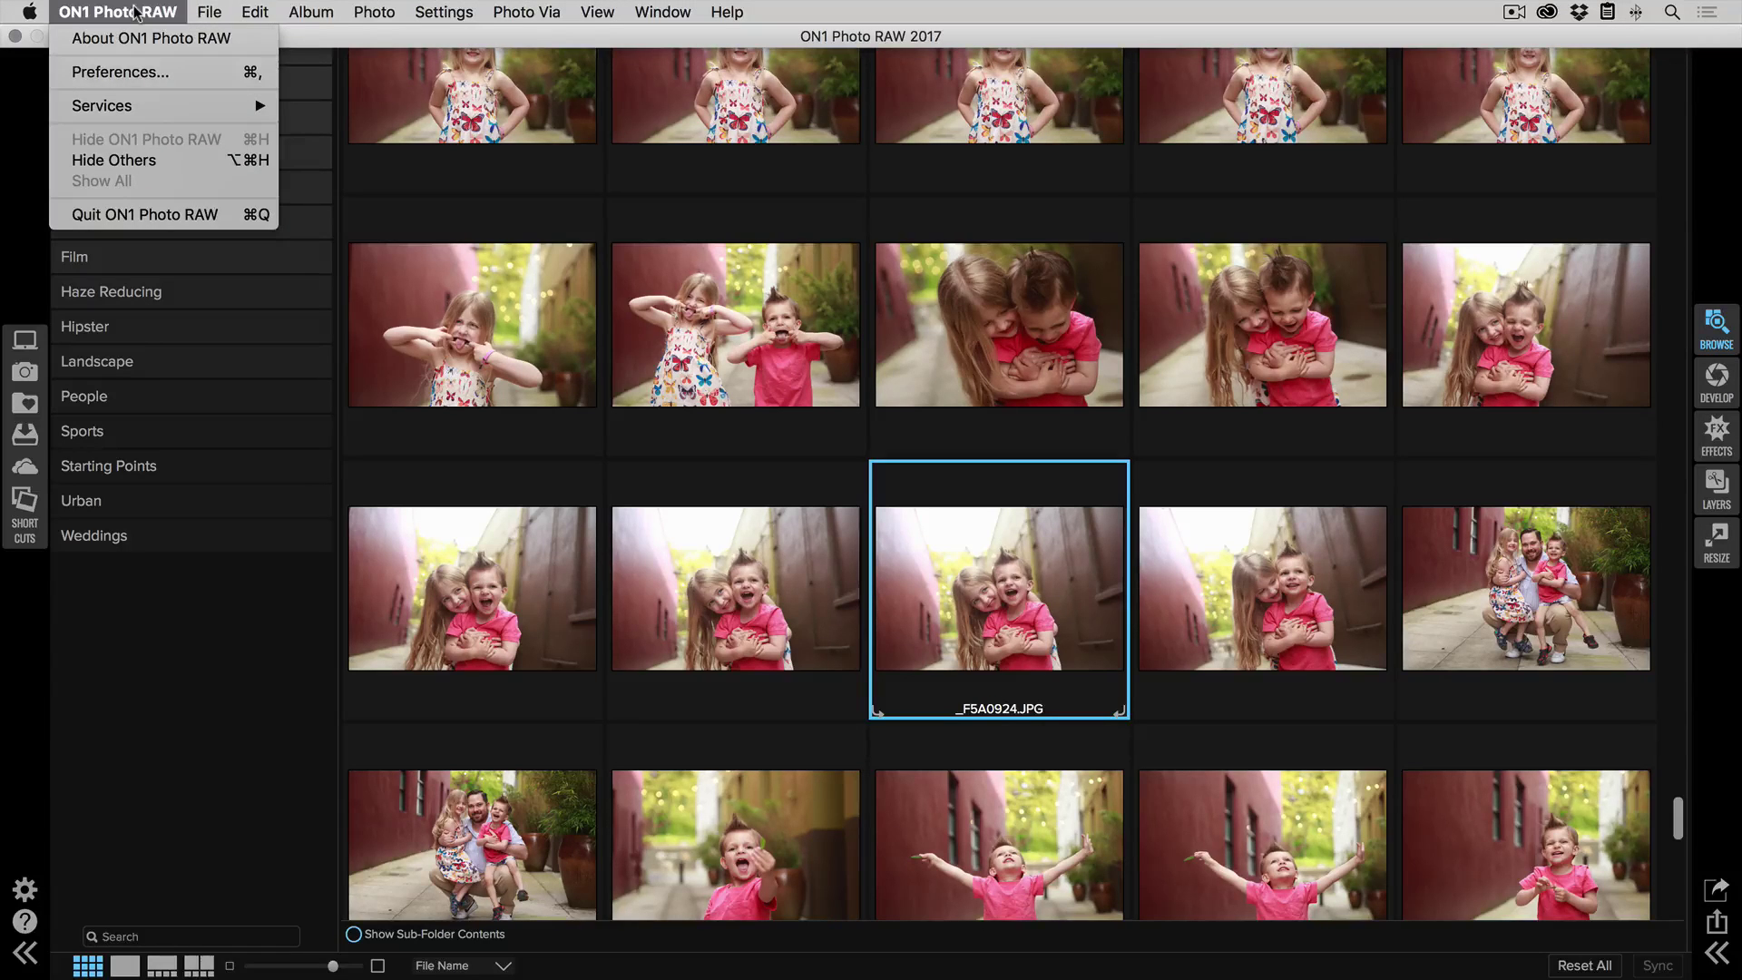
click(123, 71)
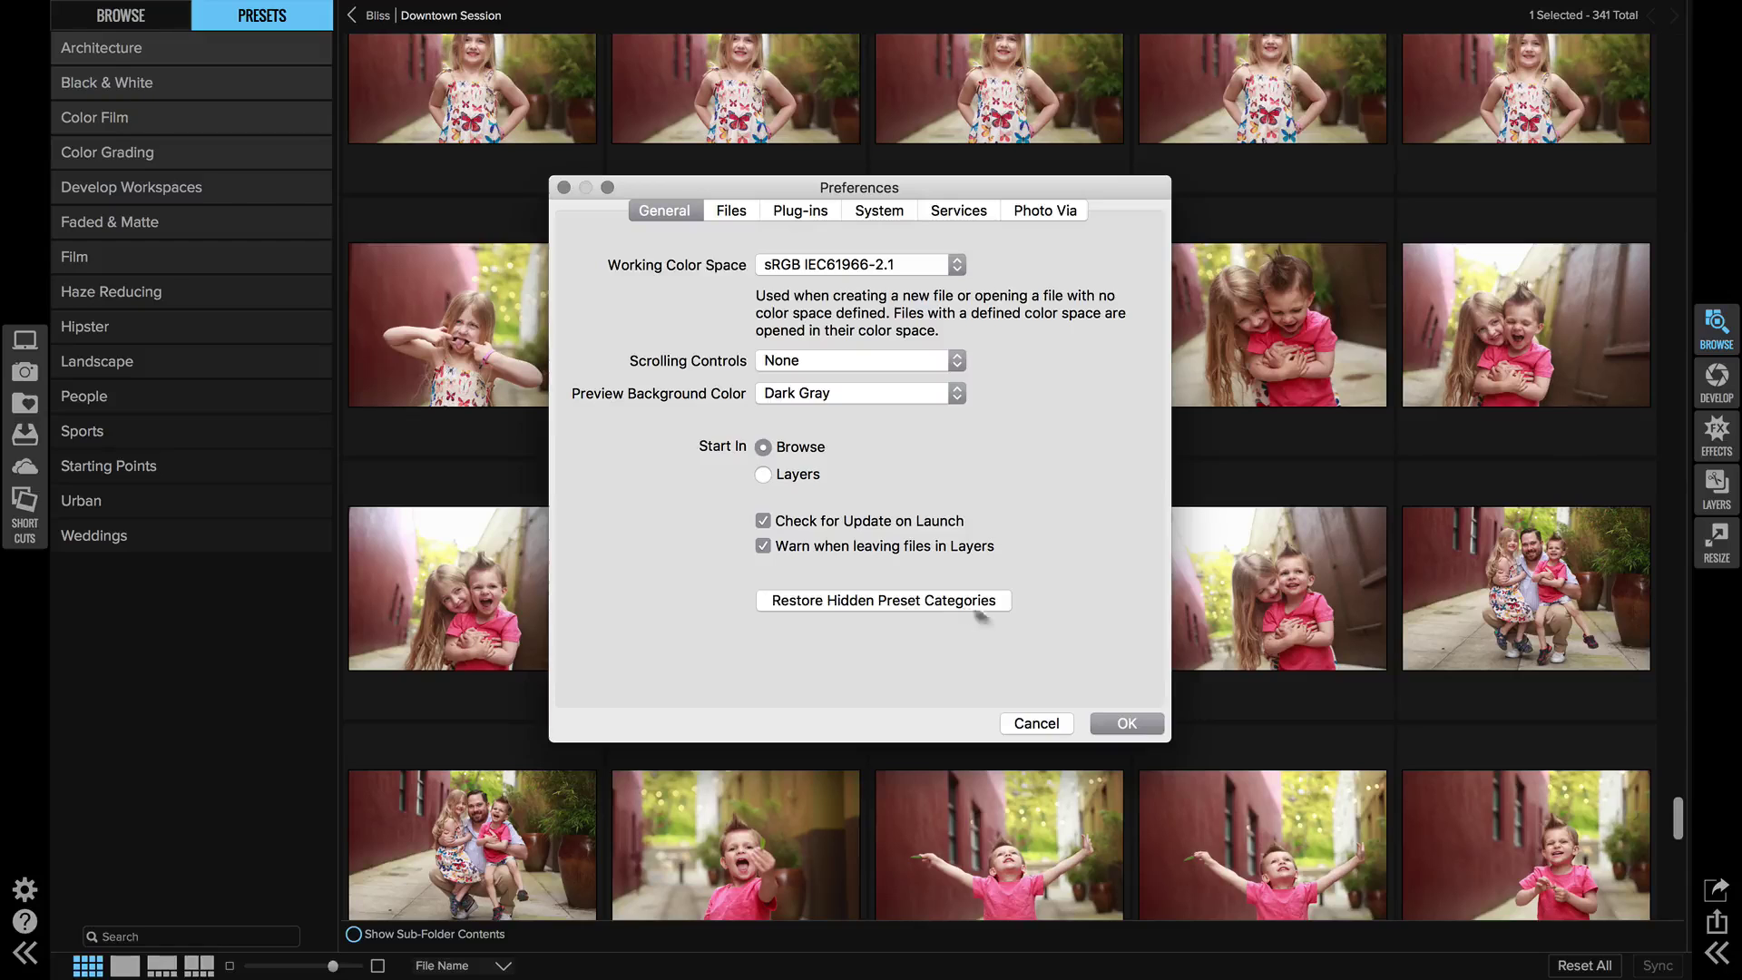
click(1141, 726)
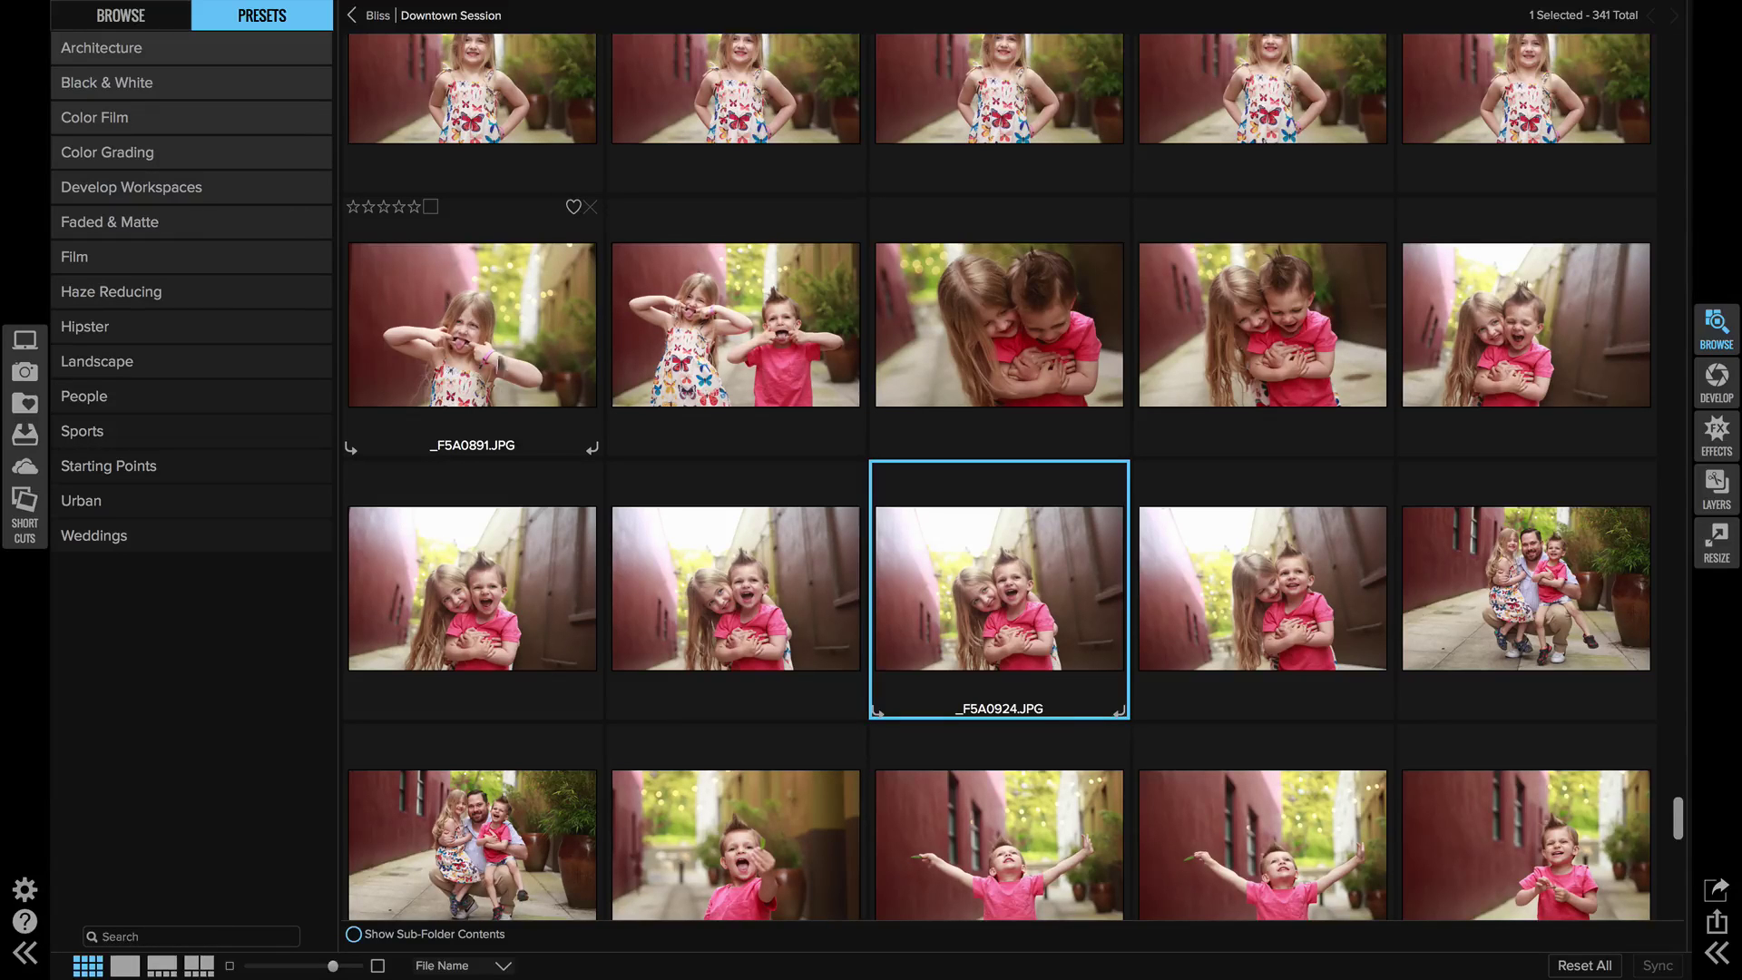
scroll(599, 617, down, 1)
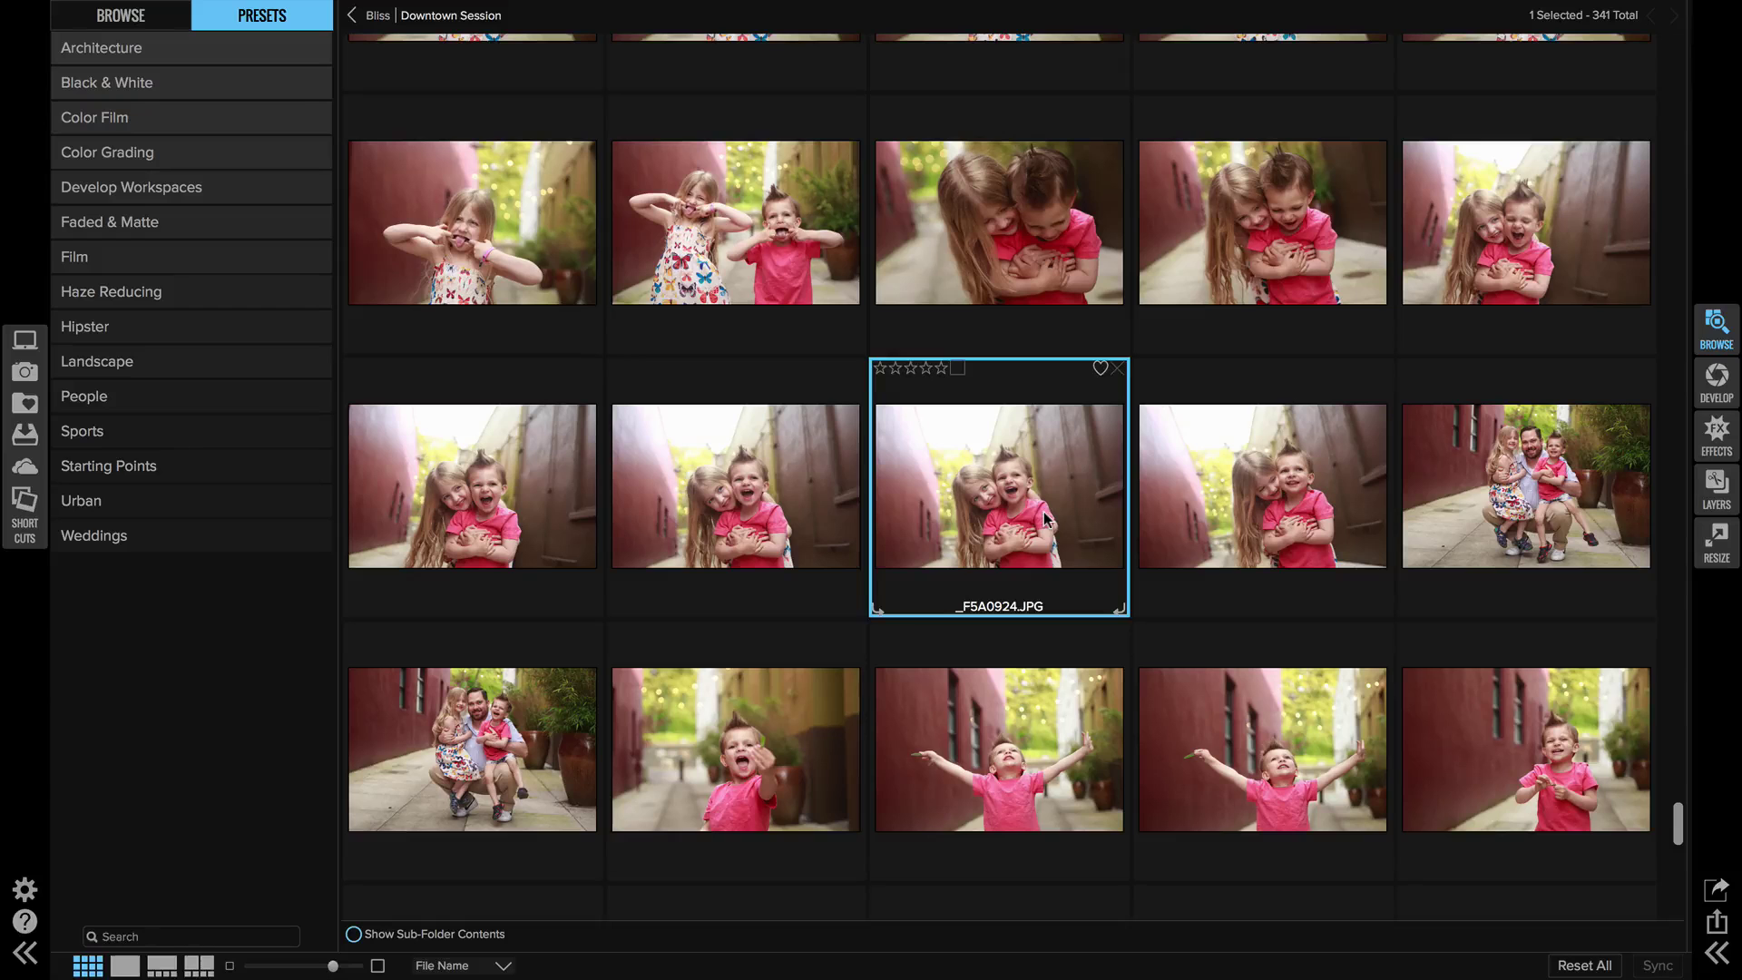
scroll(1044, 519, down, 1)
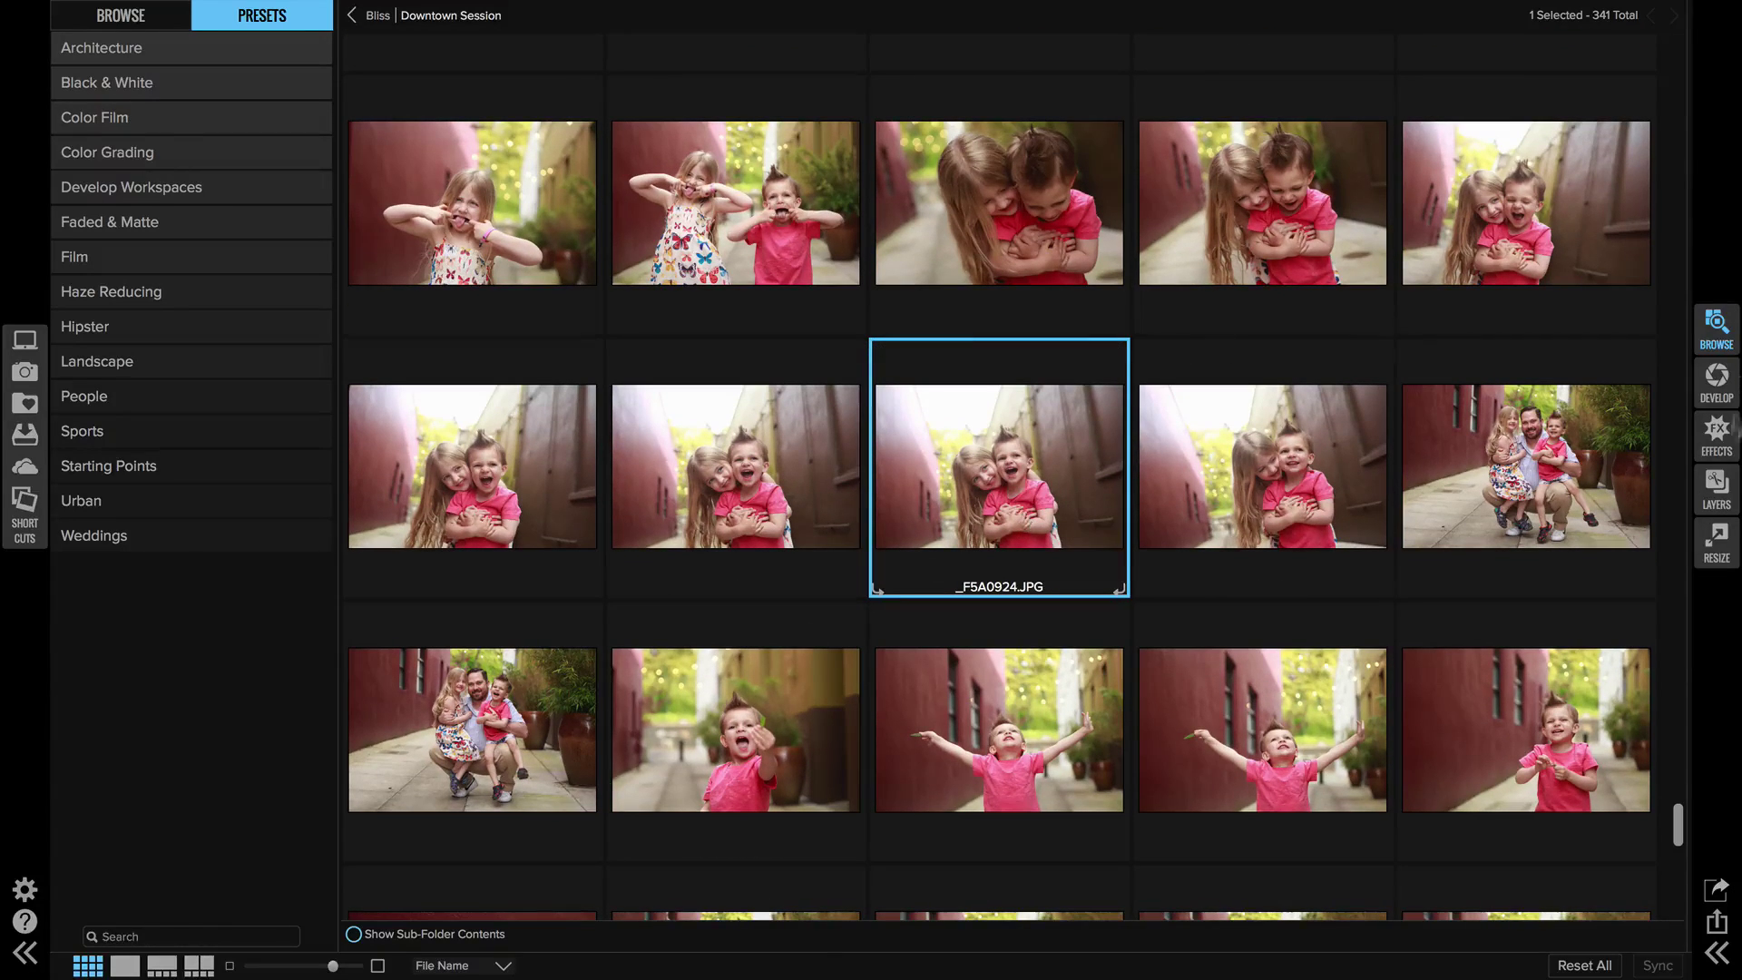
In Effects, apply the Starting Points Portrait preset and review its stacked filters.
click(1715, 438)
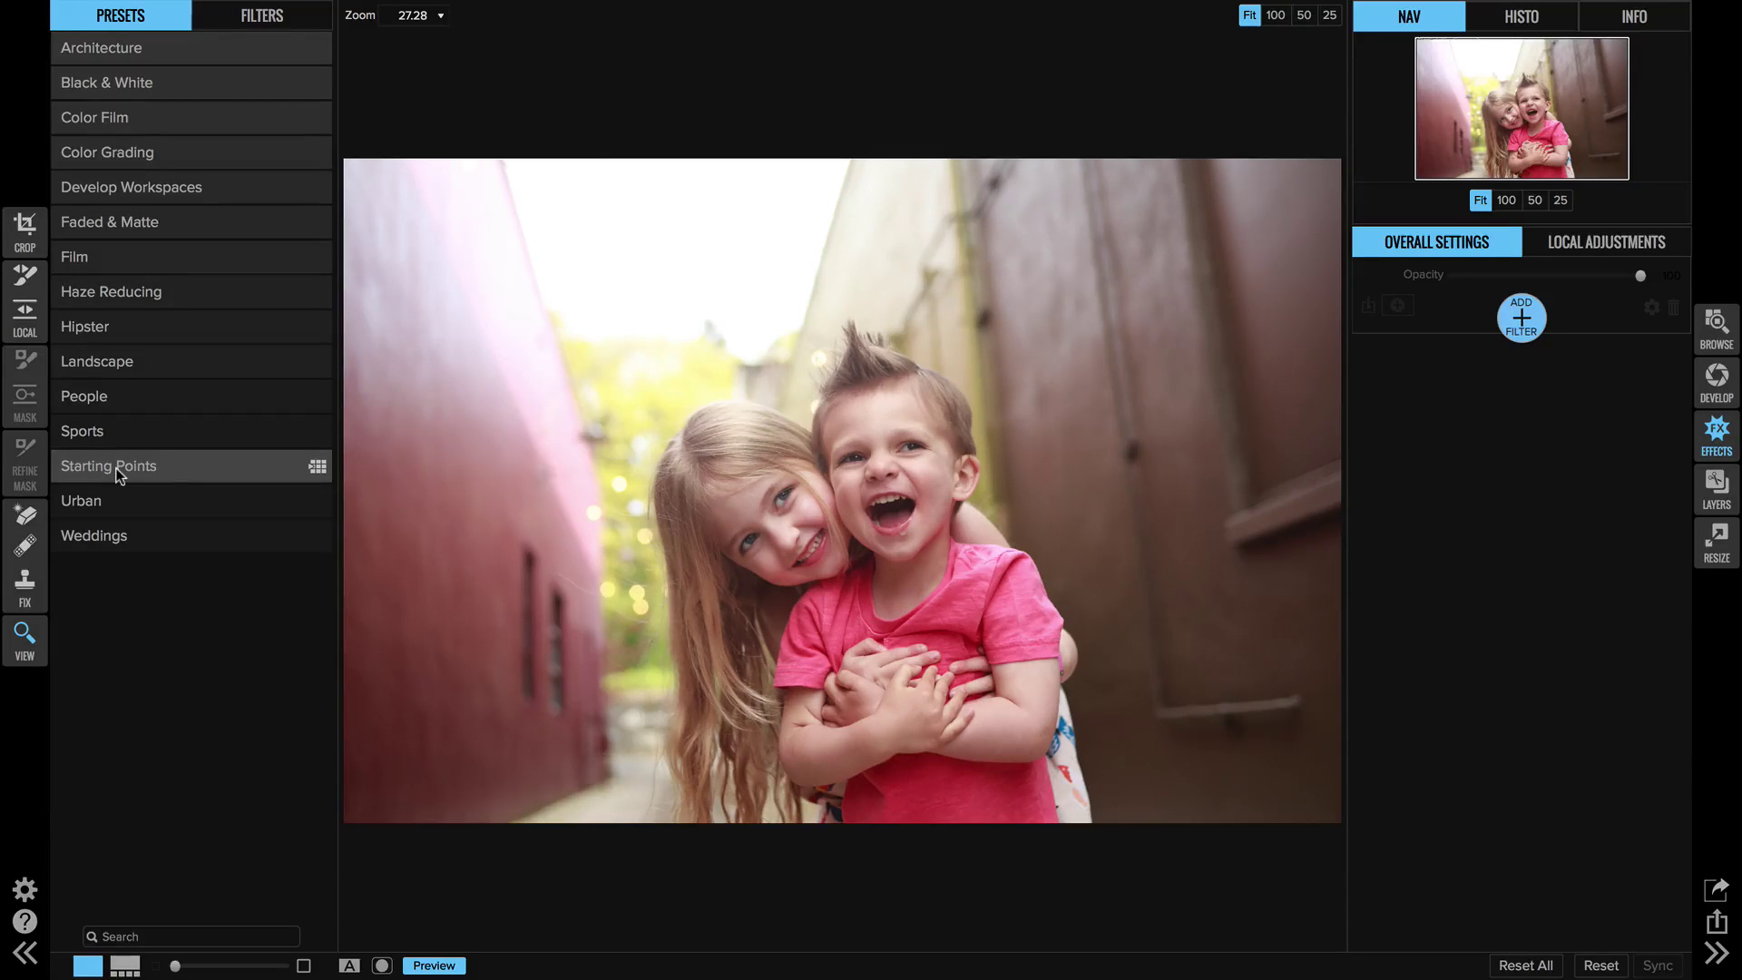
click(117, 473)
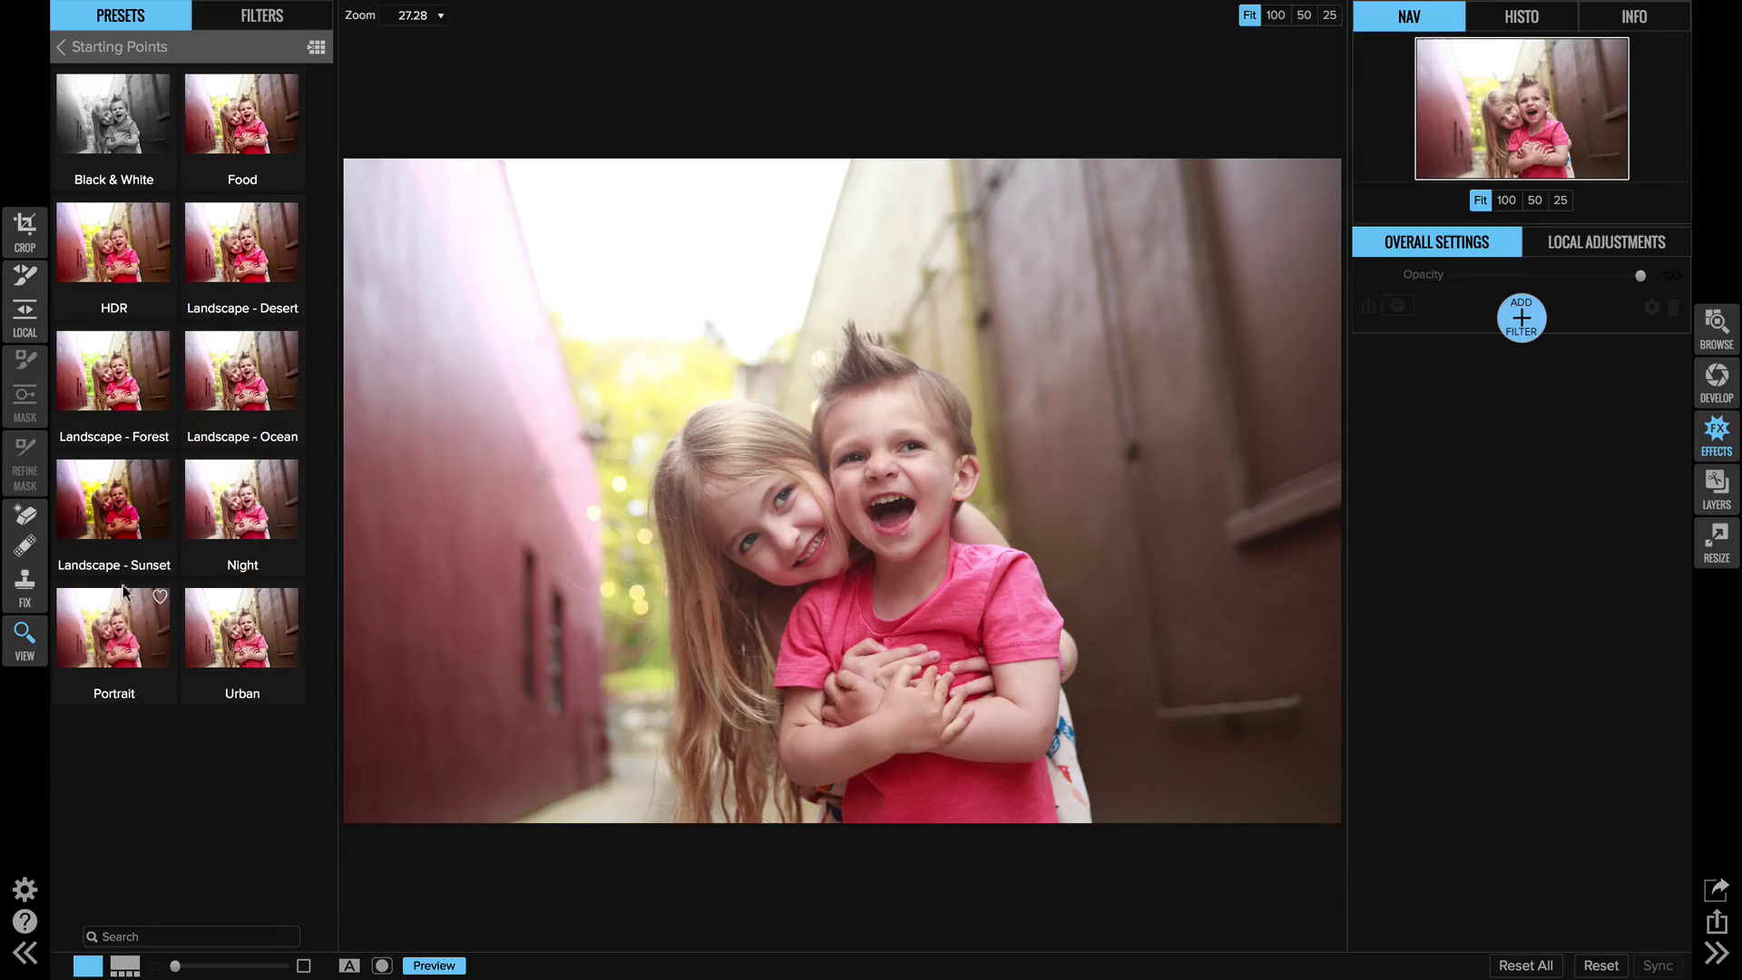
click(119, 635)
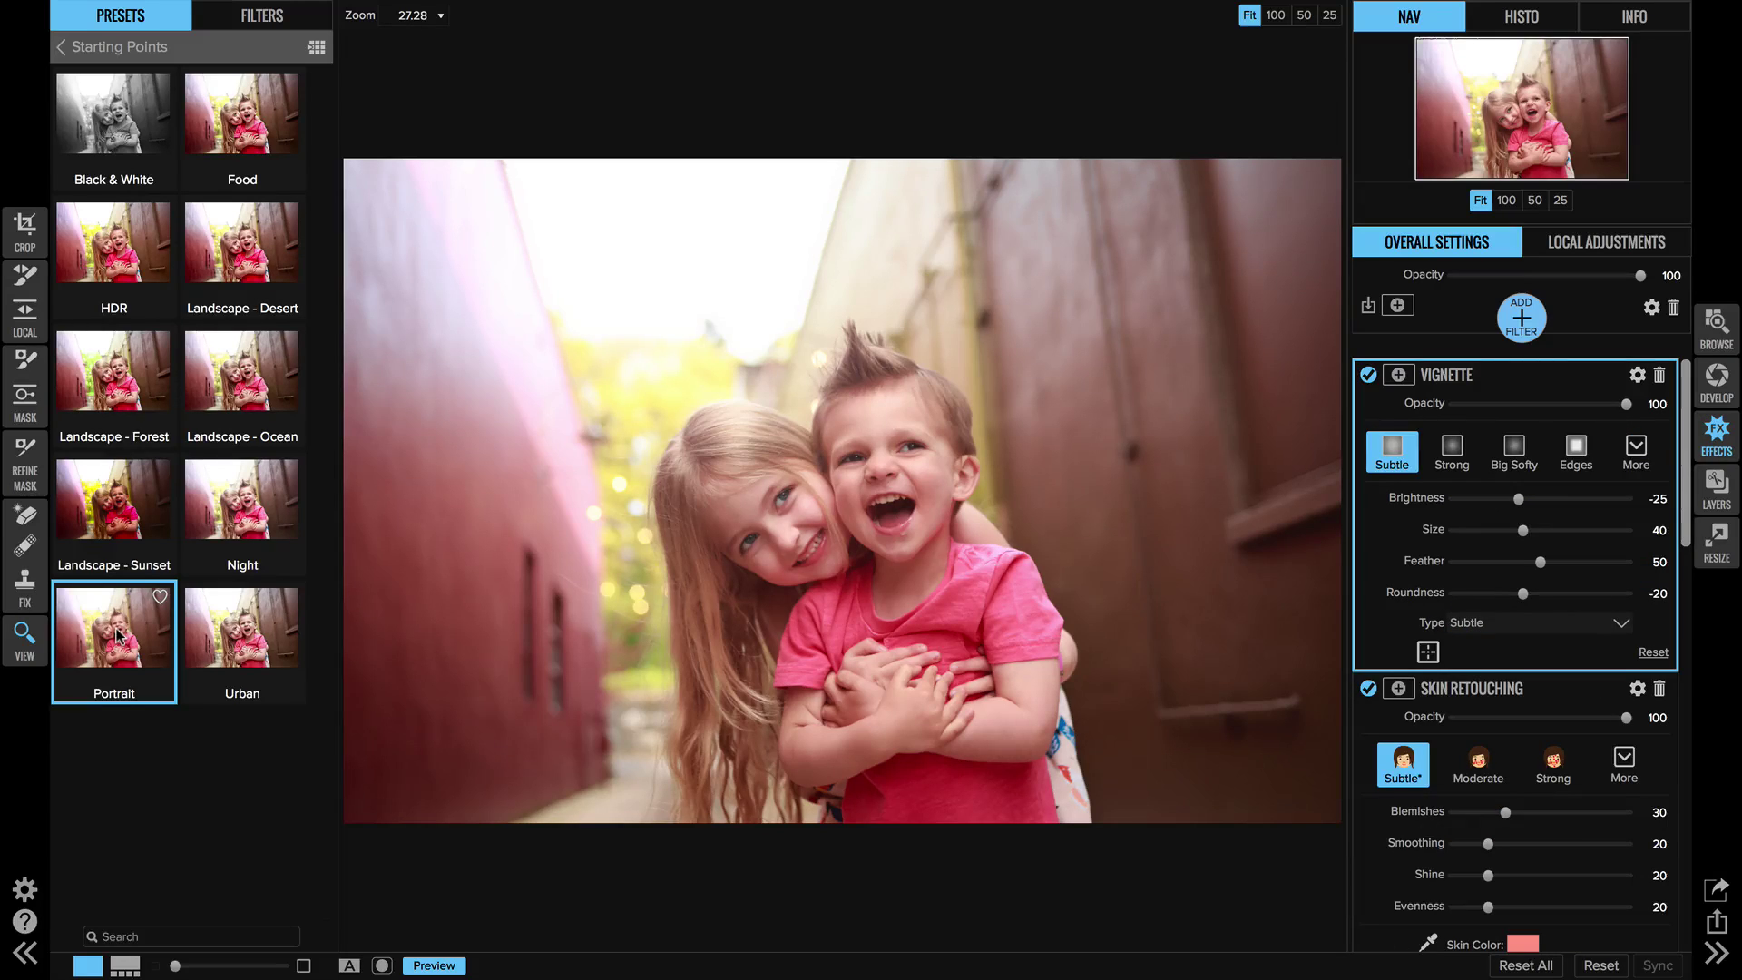
scroll(1468, 660, down, 5)
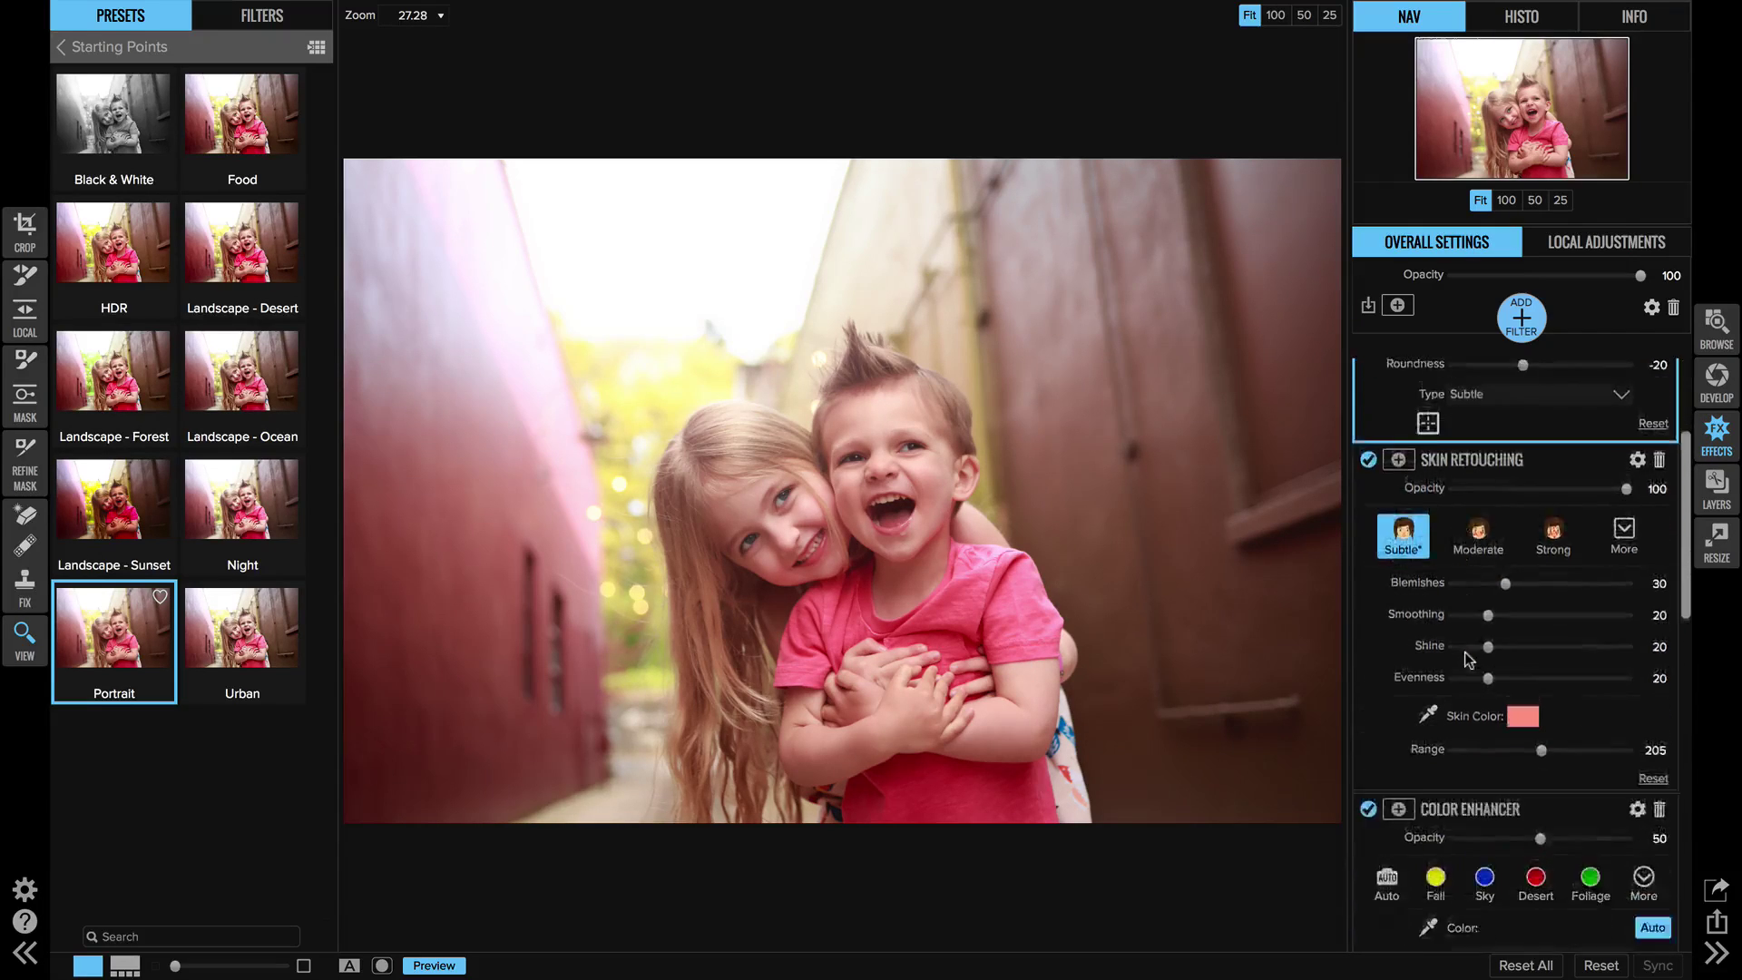
scroll(1465, 652, down, 10)
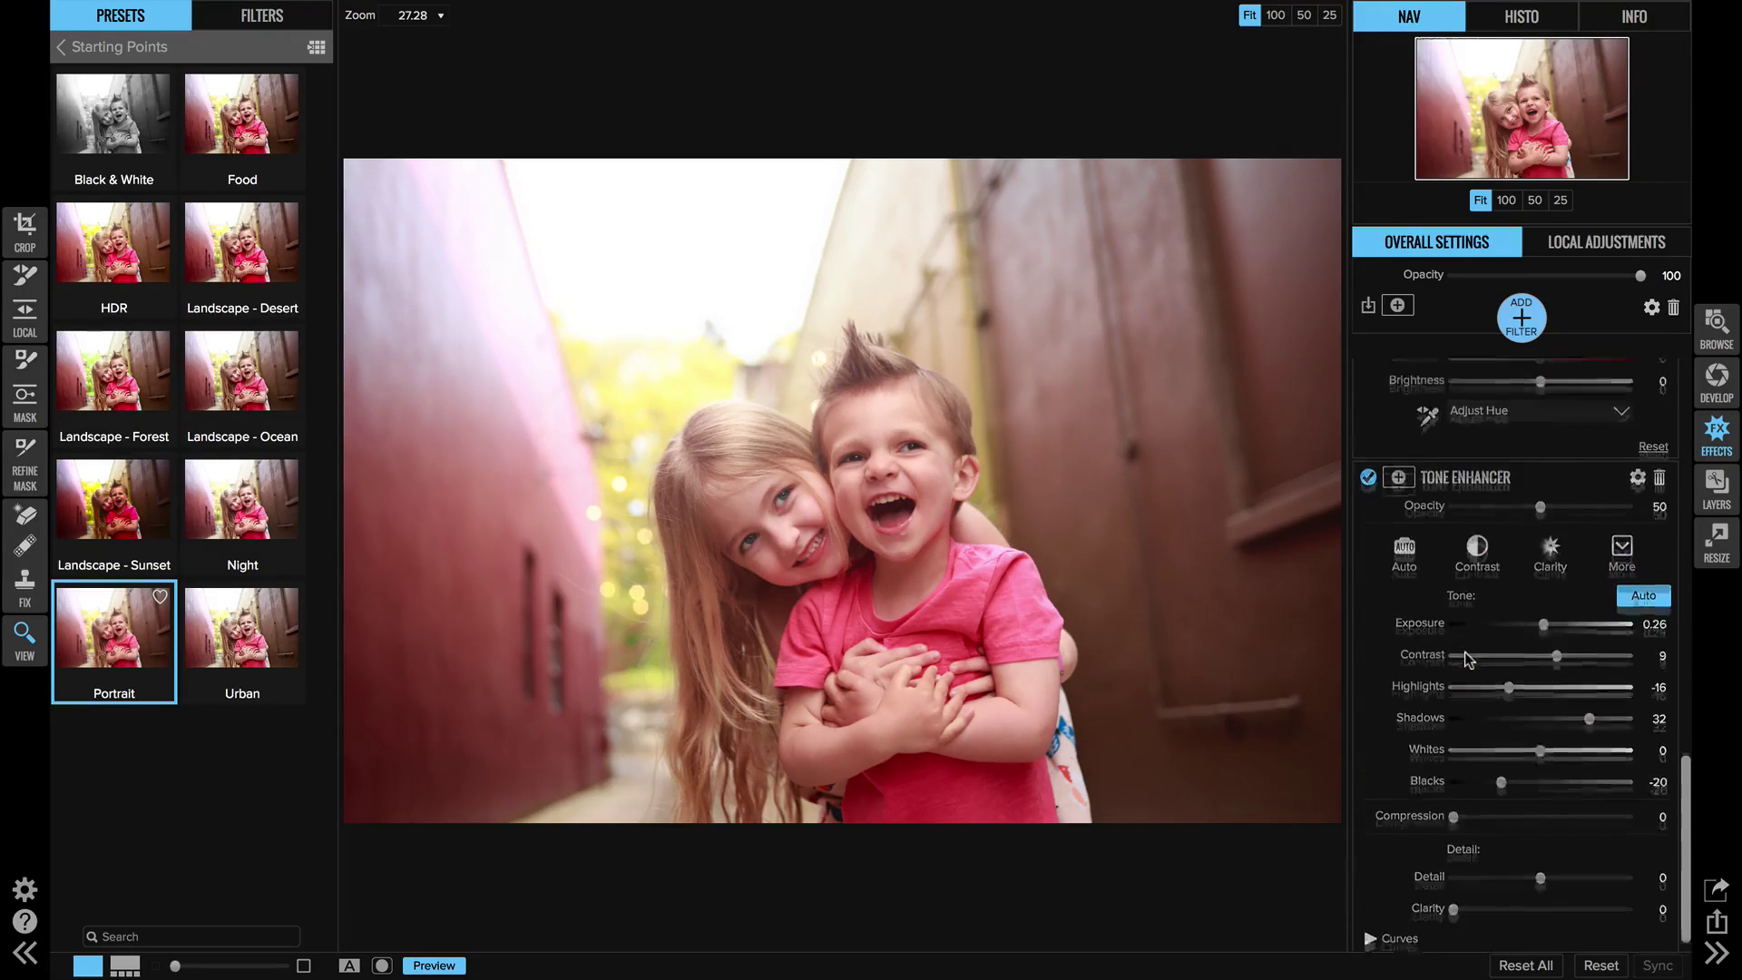
scroll(1465, 653, up, 8)
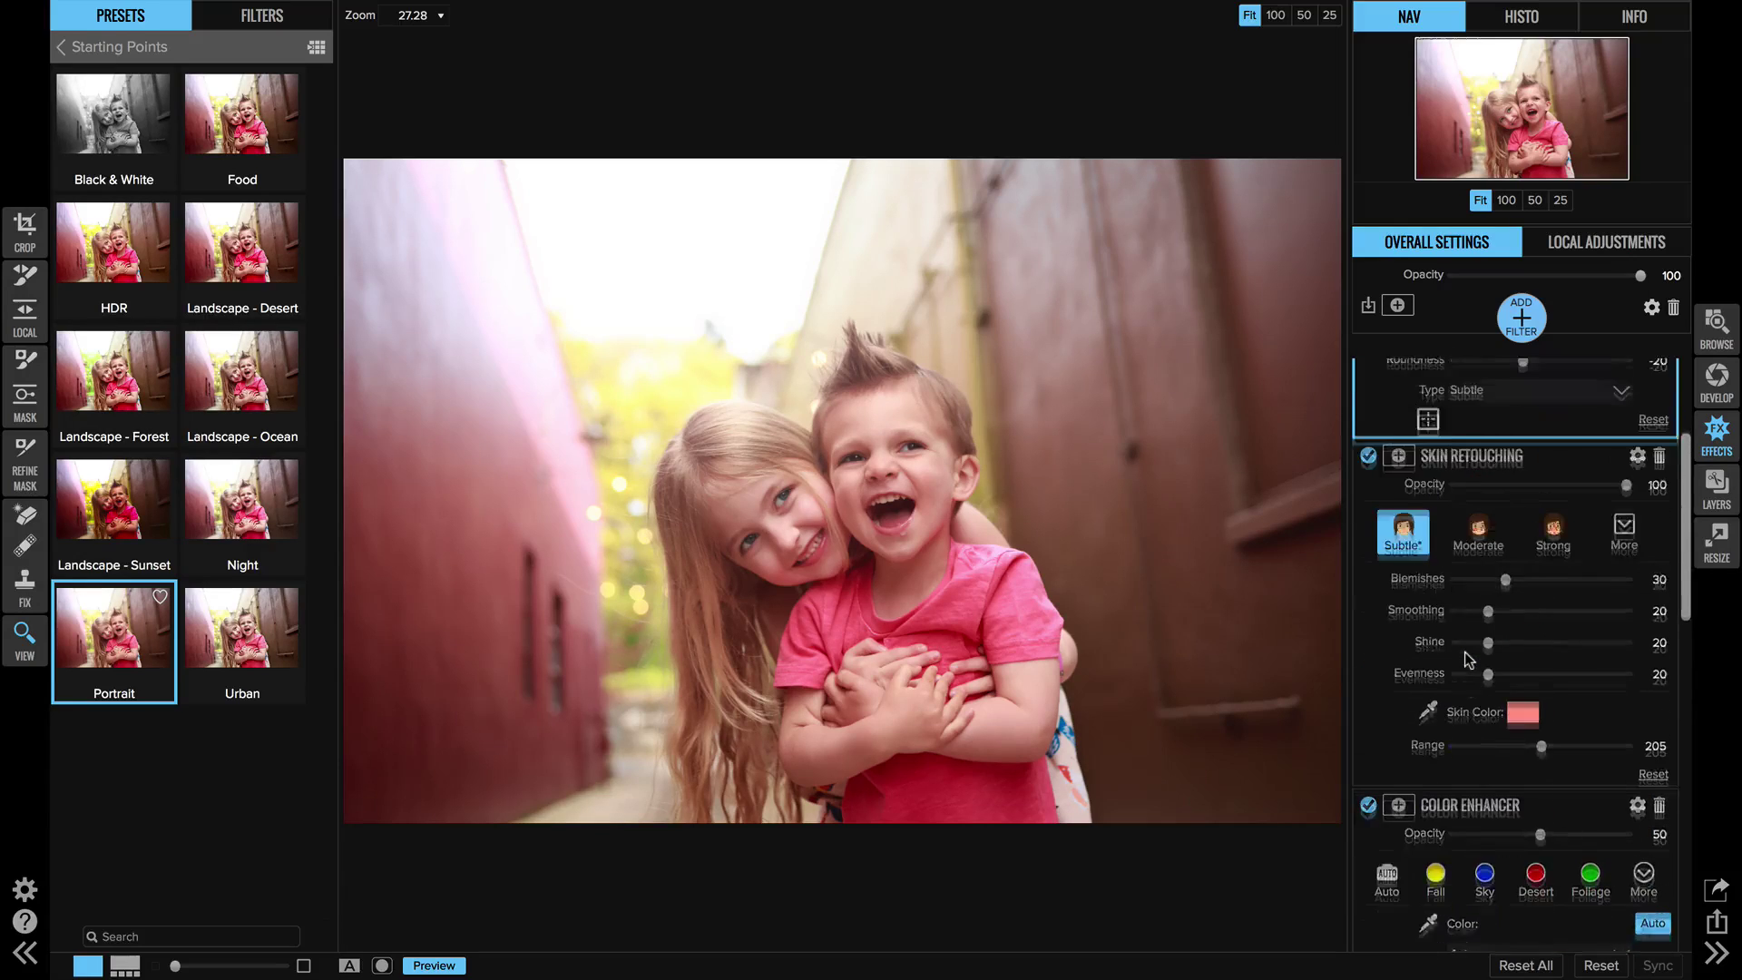
scroll(1470, 660, up, 5)
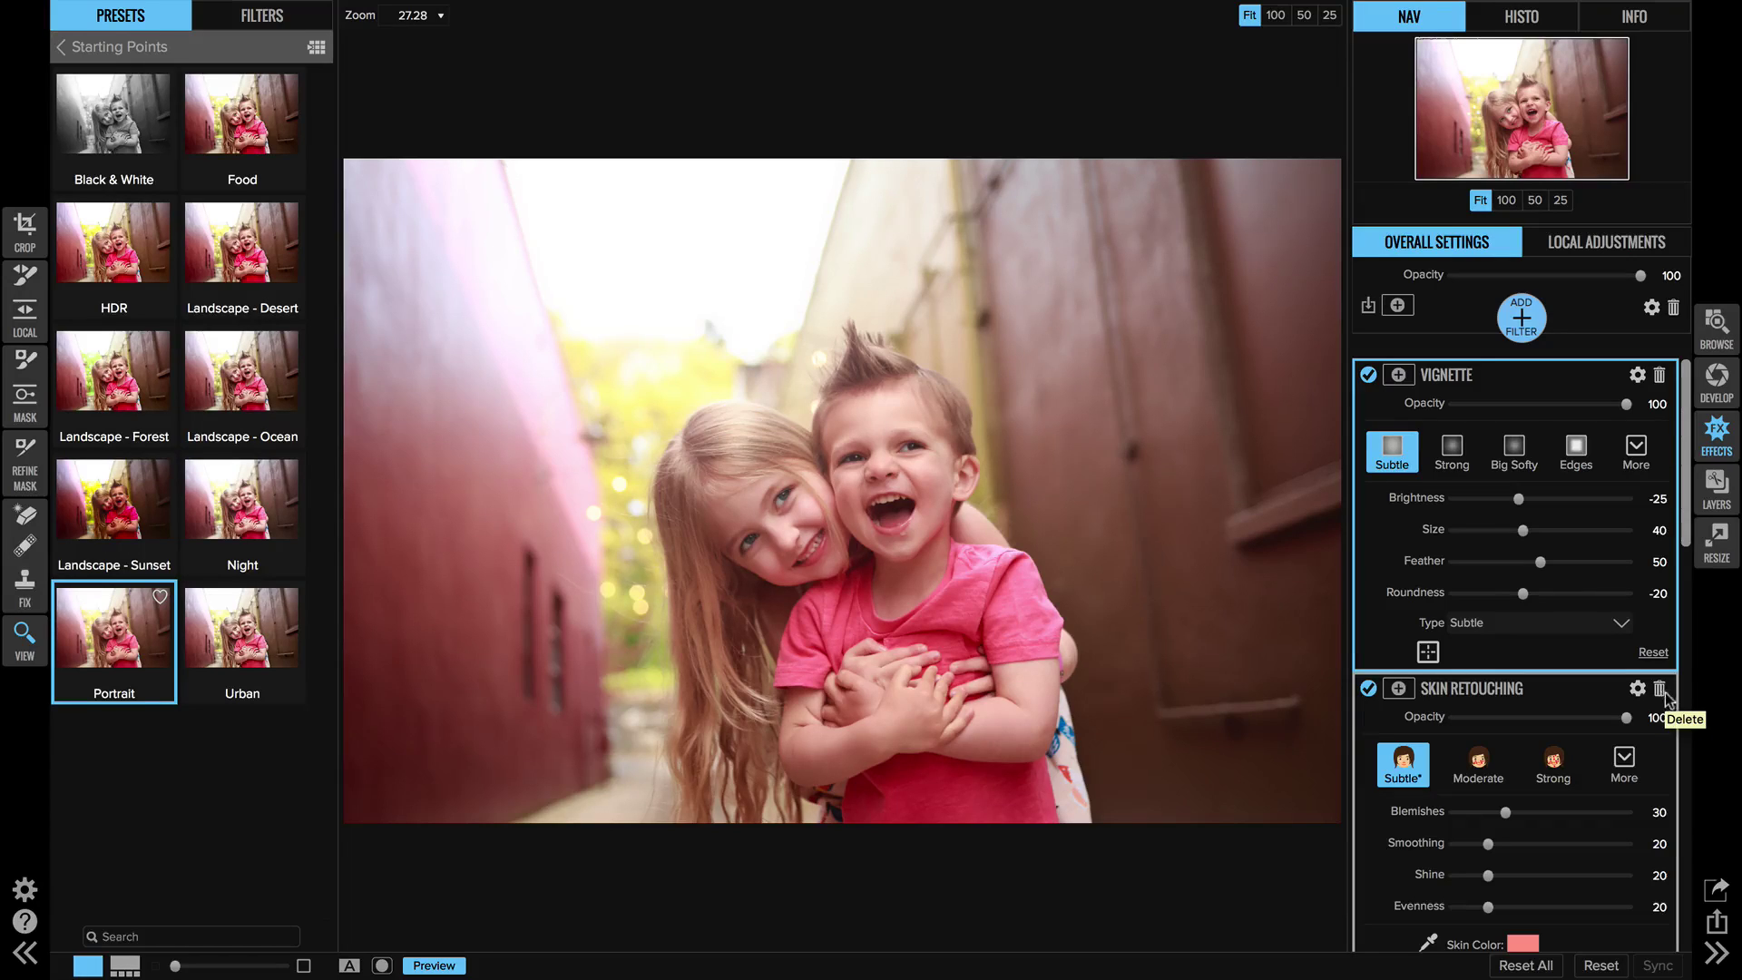
Delete the Skin Retouching filter from the stack.
click(1661, 690)
scroll(1663, 694, down, 8)
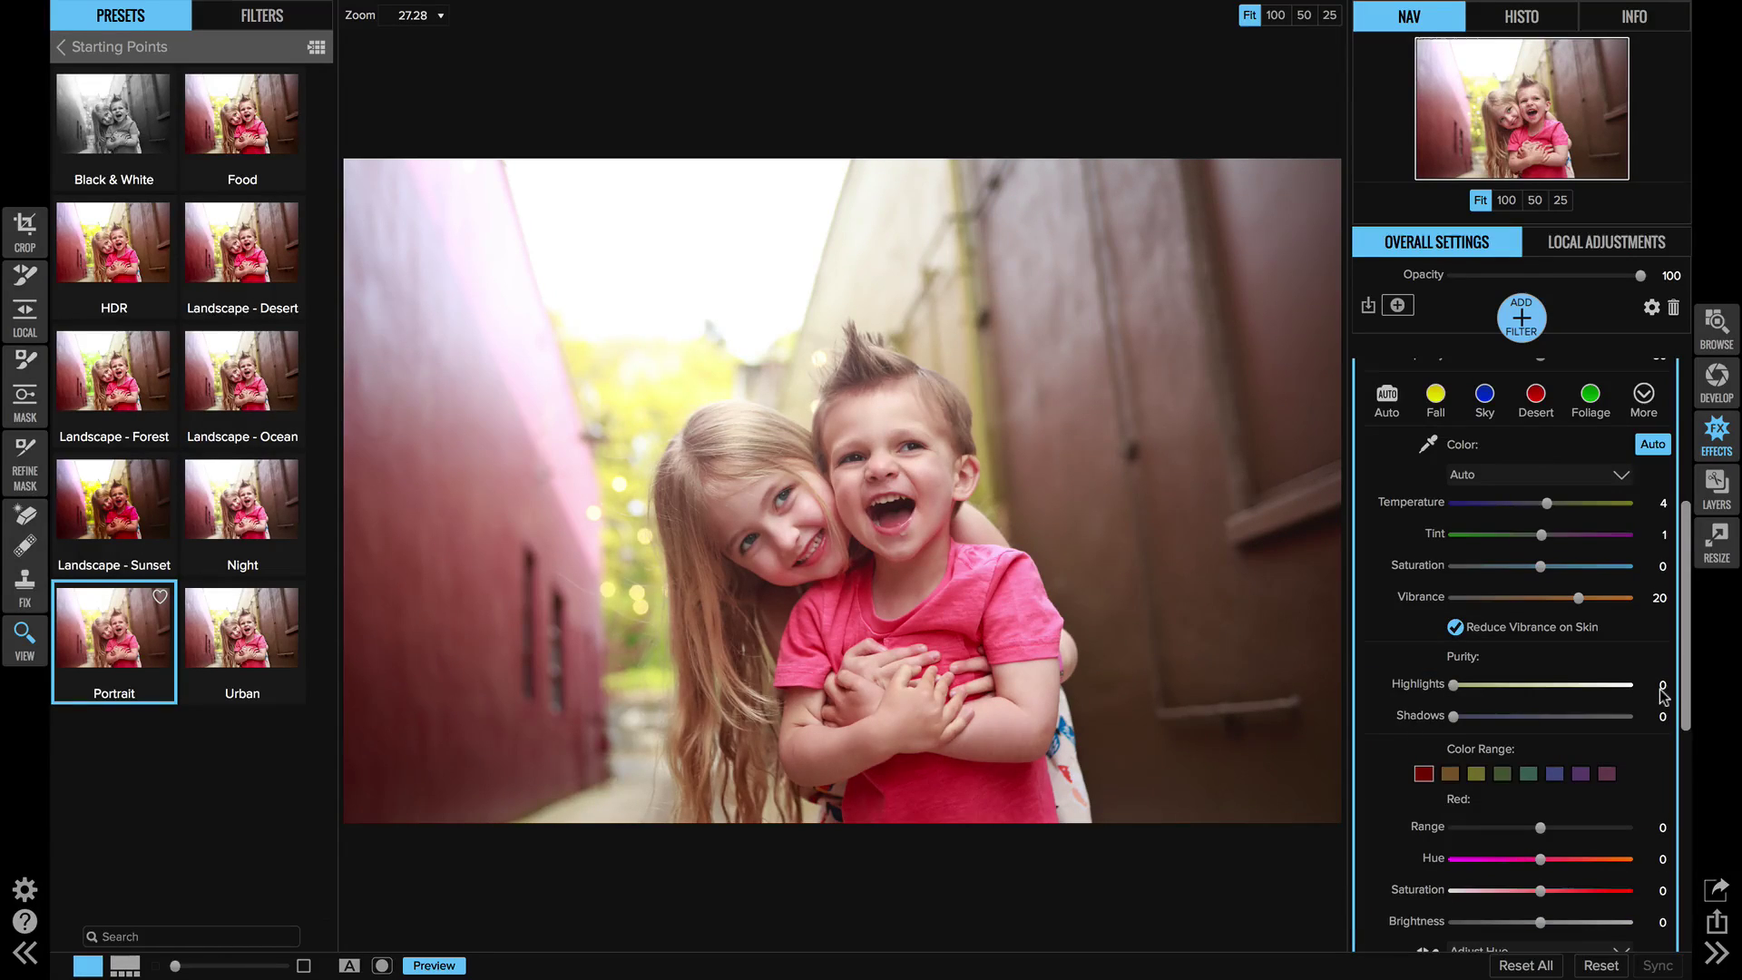
scroll(1543, 635, up, 8)
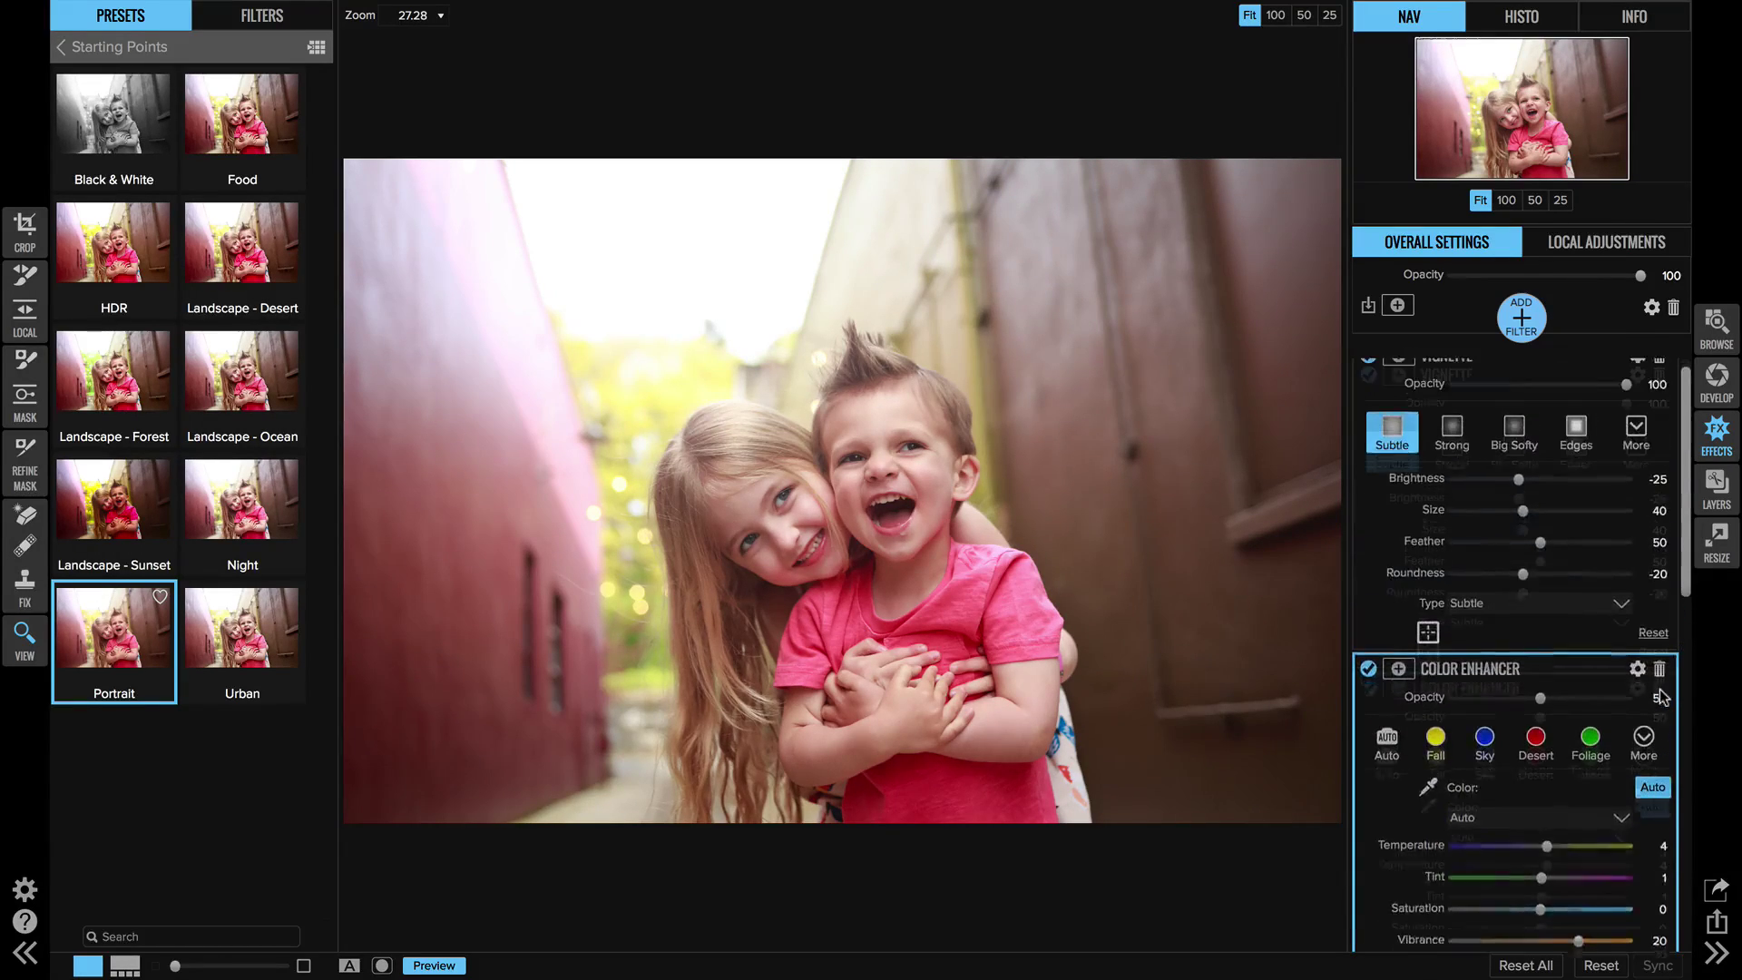
Add a Textures filter using Grunge Vignette at 38 opacity, then start another filter.
click(1523, 327)
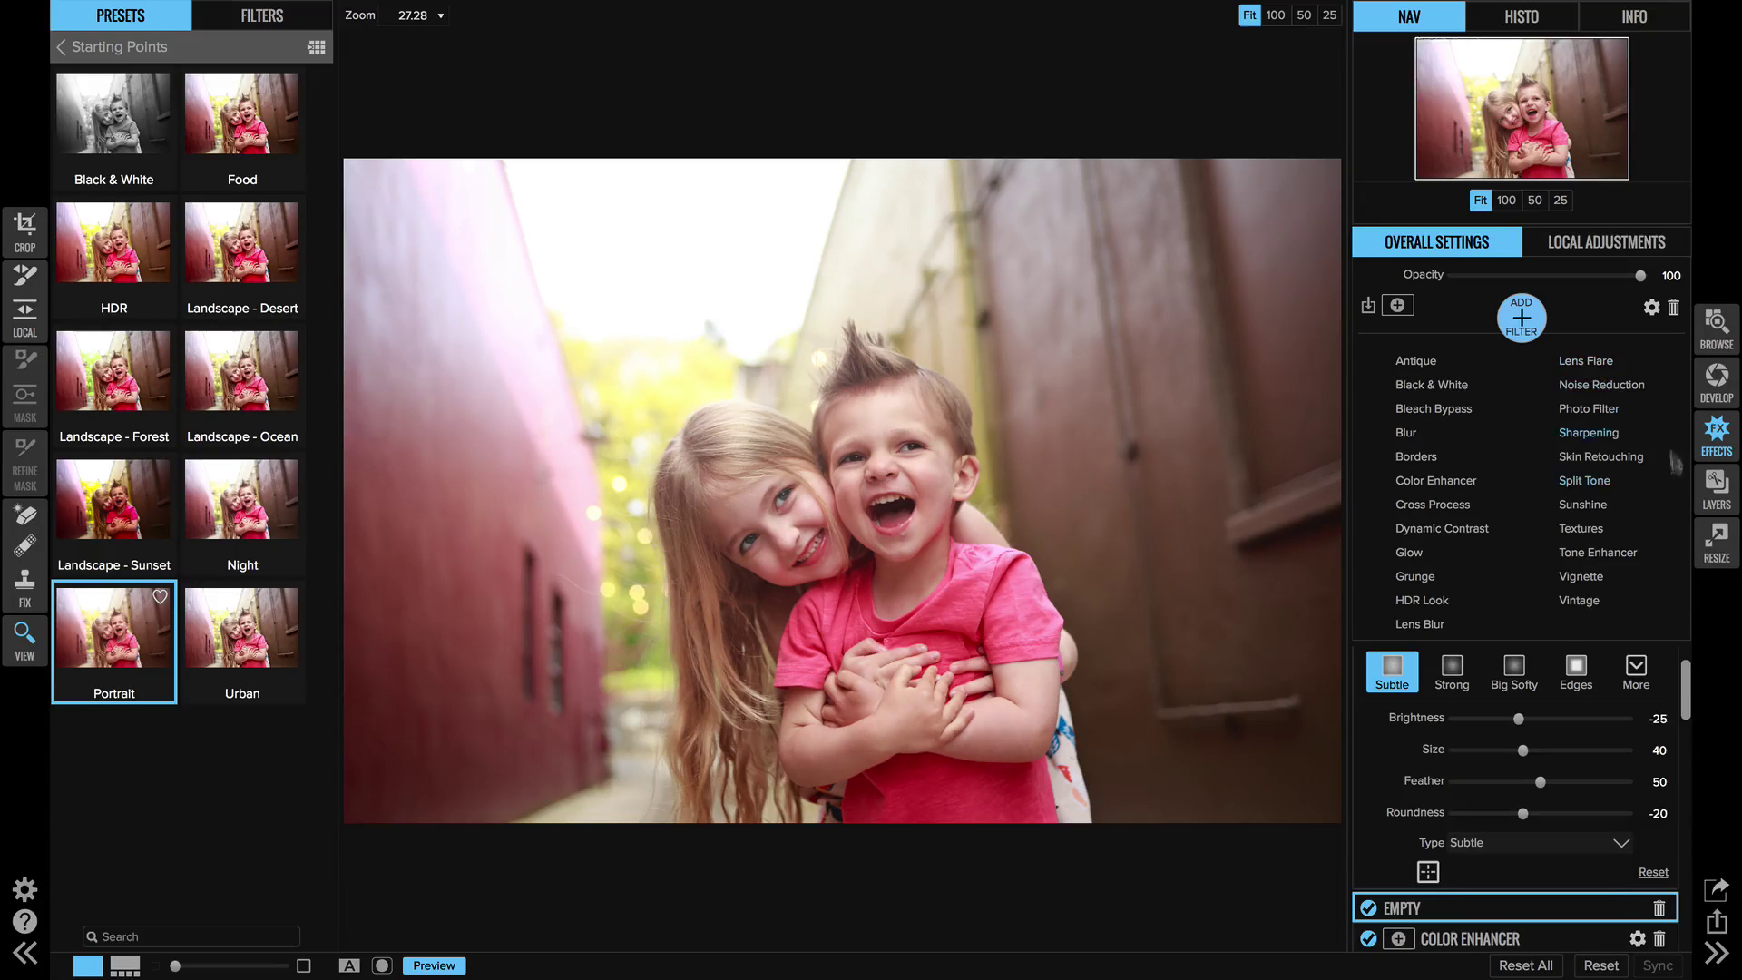
click(1584, 529)
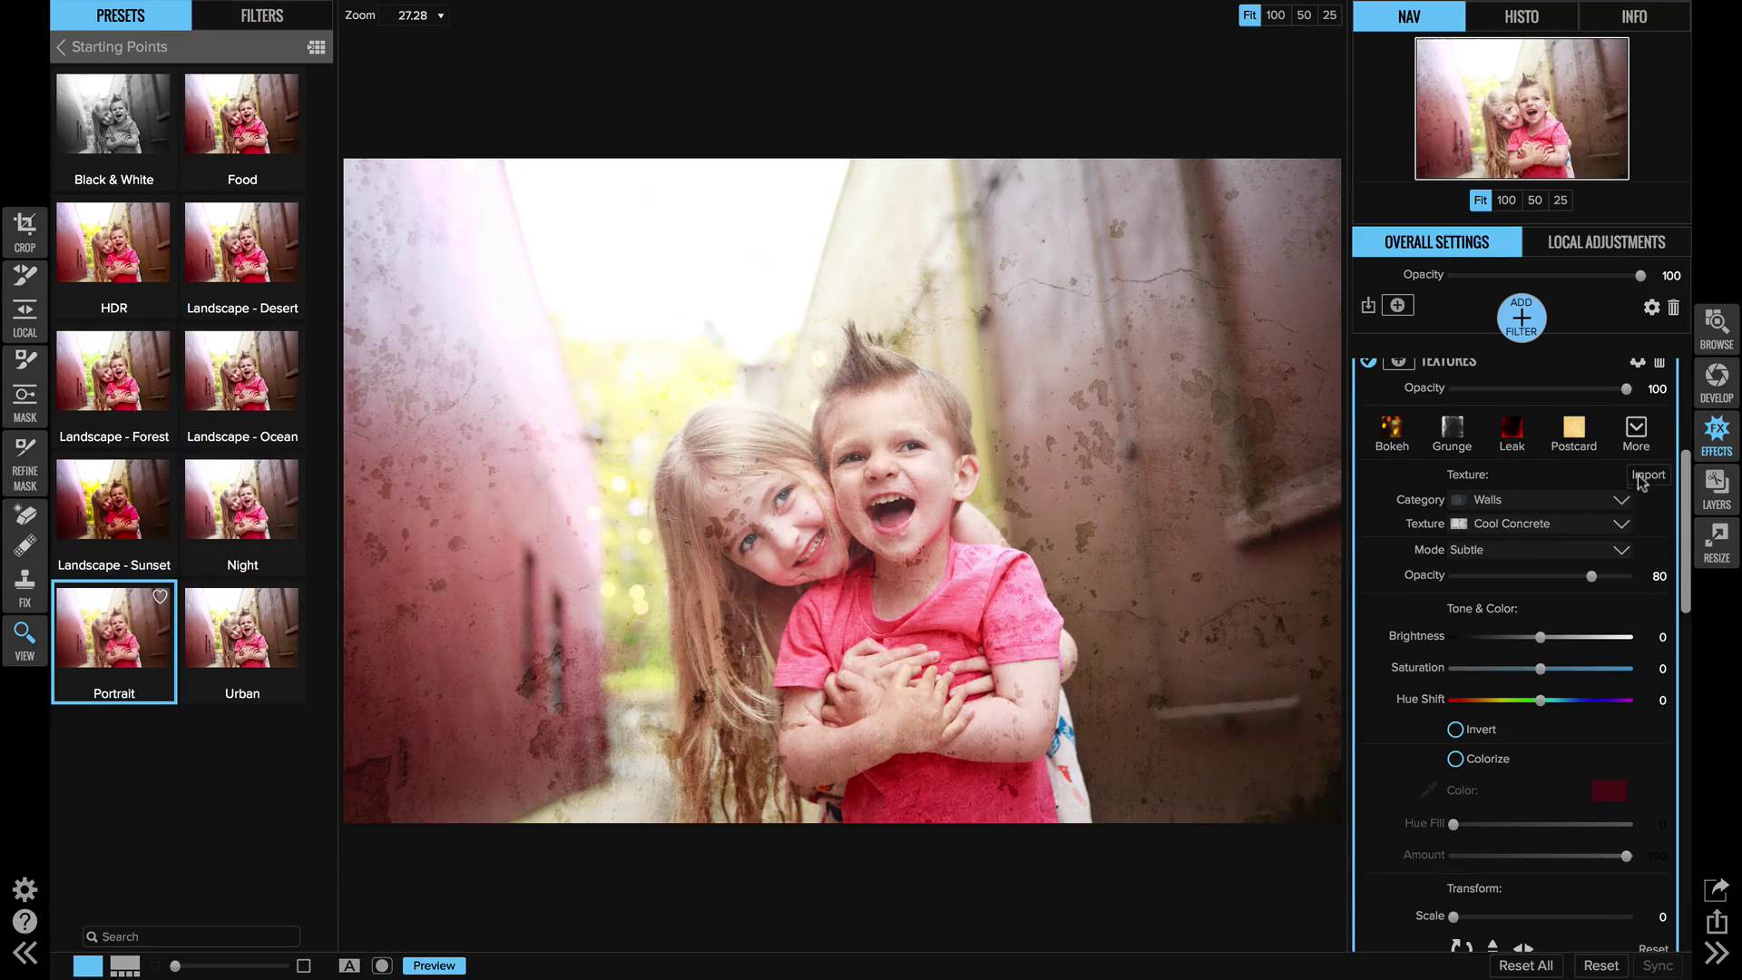
click(1636, 431)
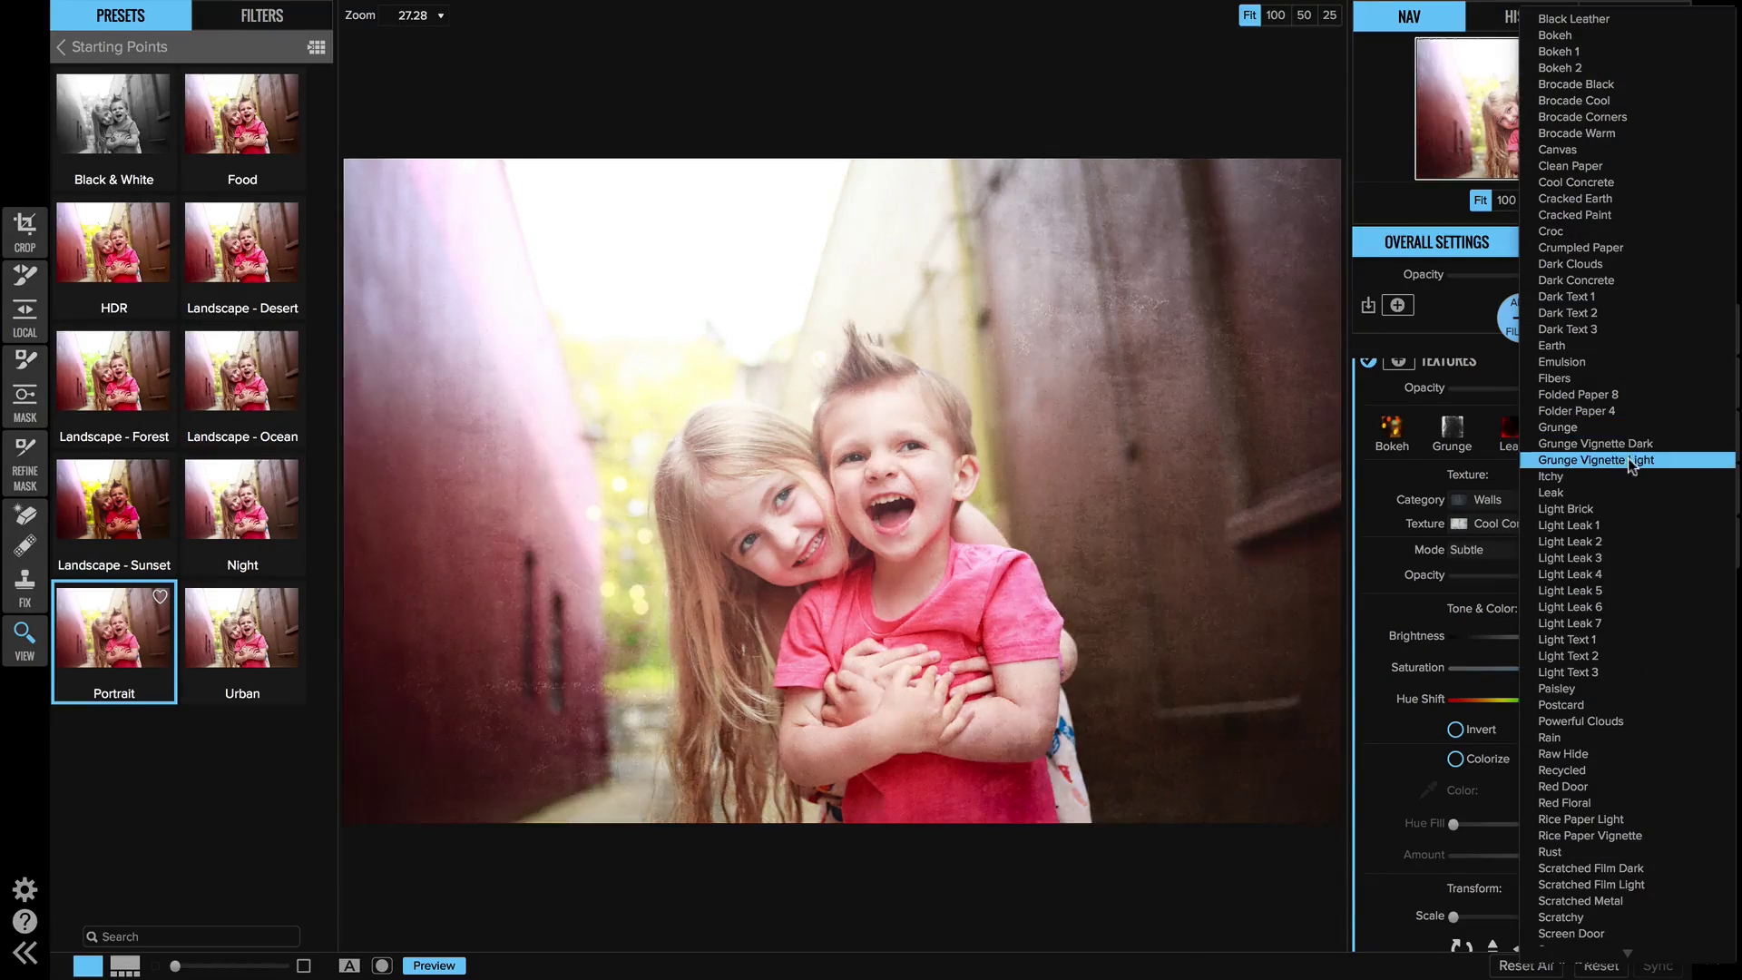
click(1632, 464)
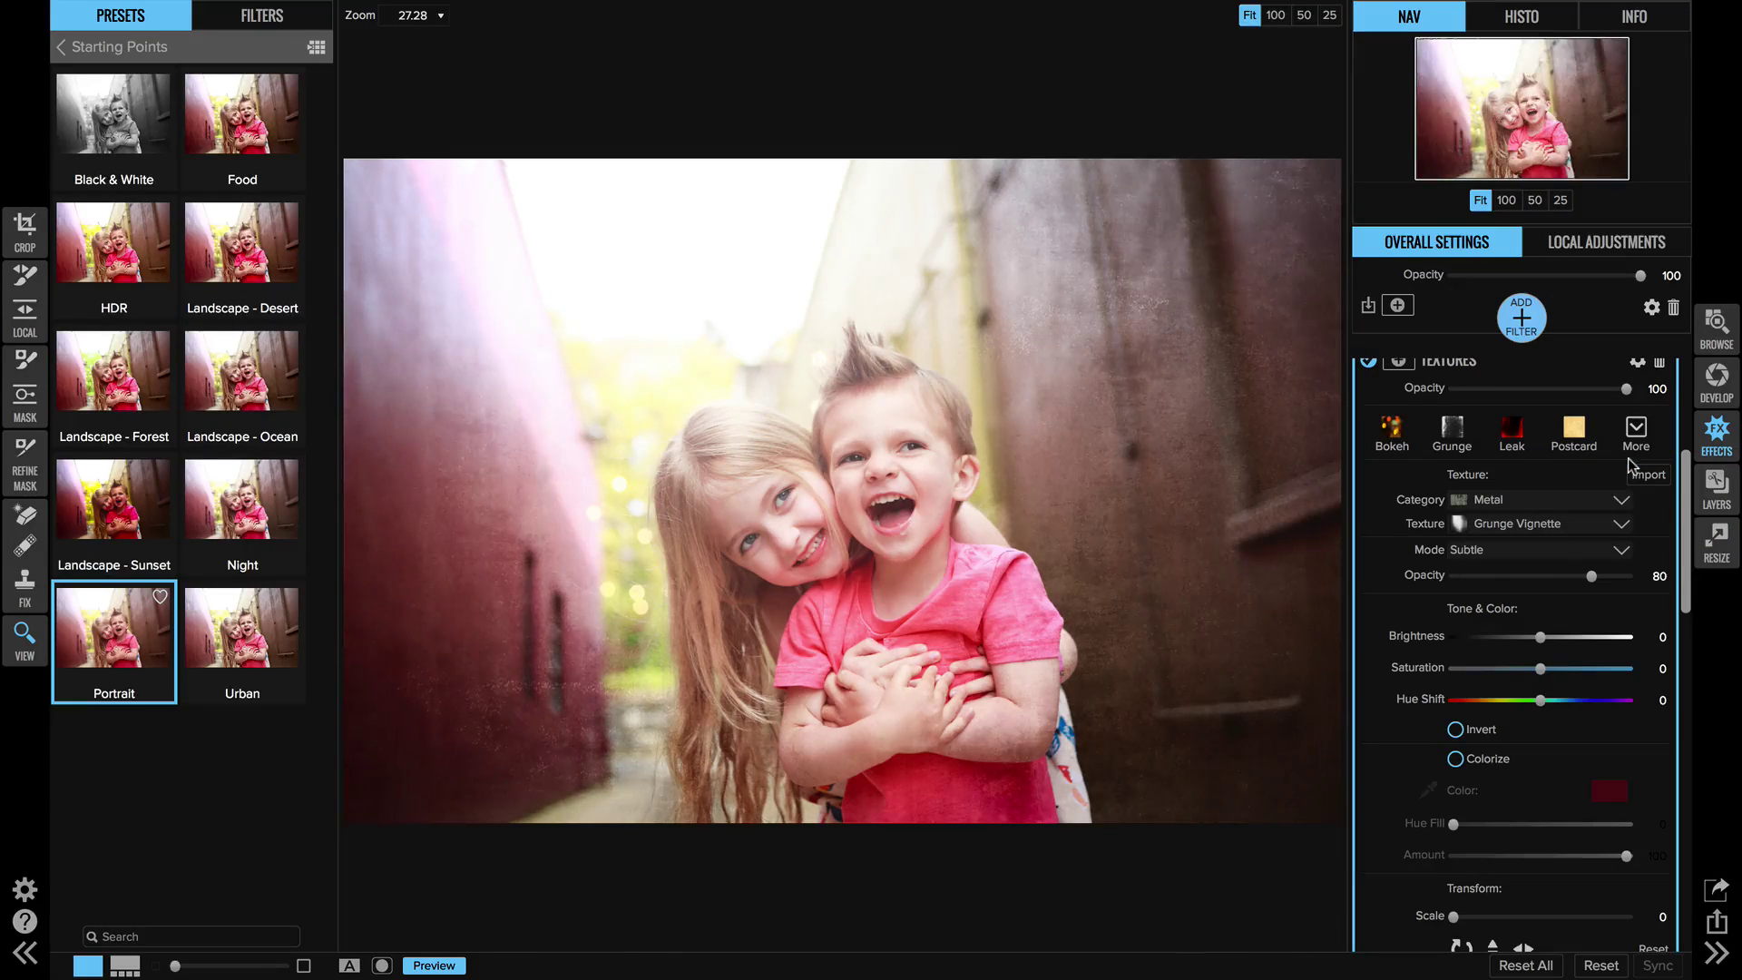
drag(1592, 582, 1522, 587)
scroll(1514, 522, up, 2)
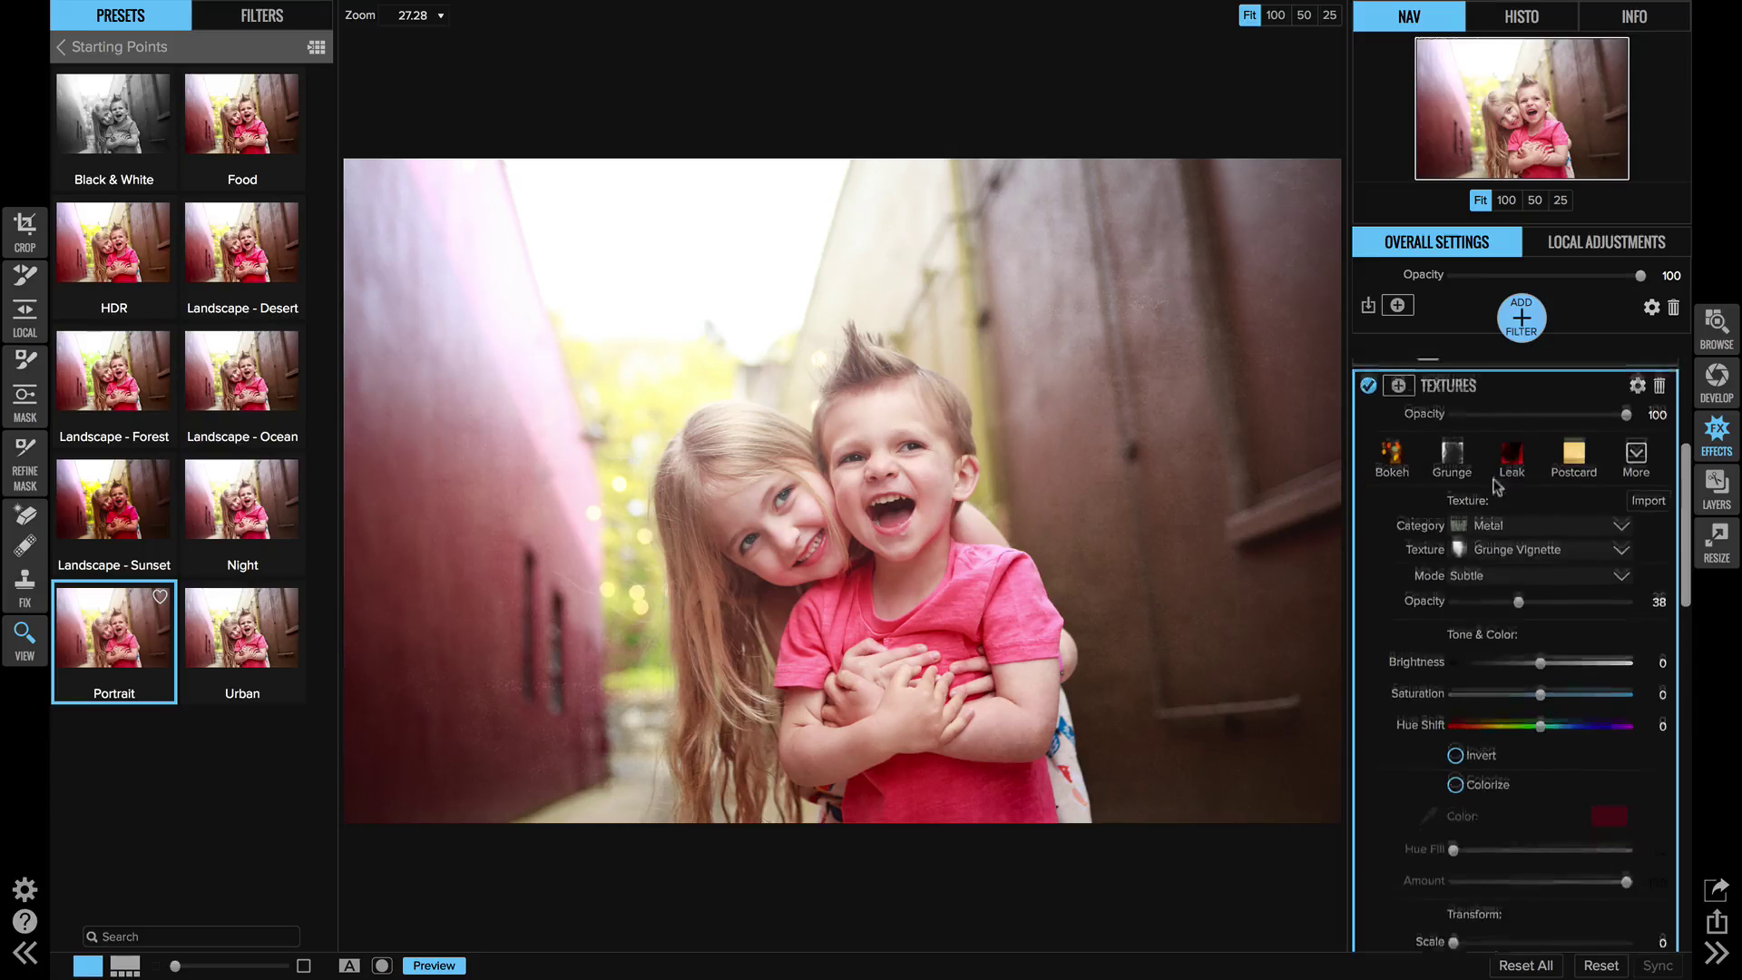
click(1521, 317)
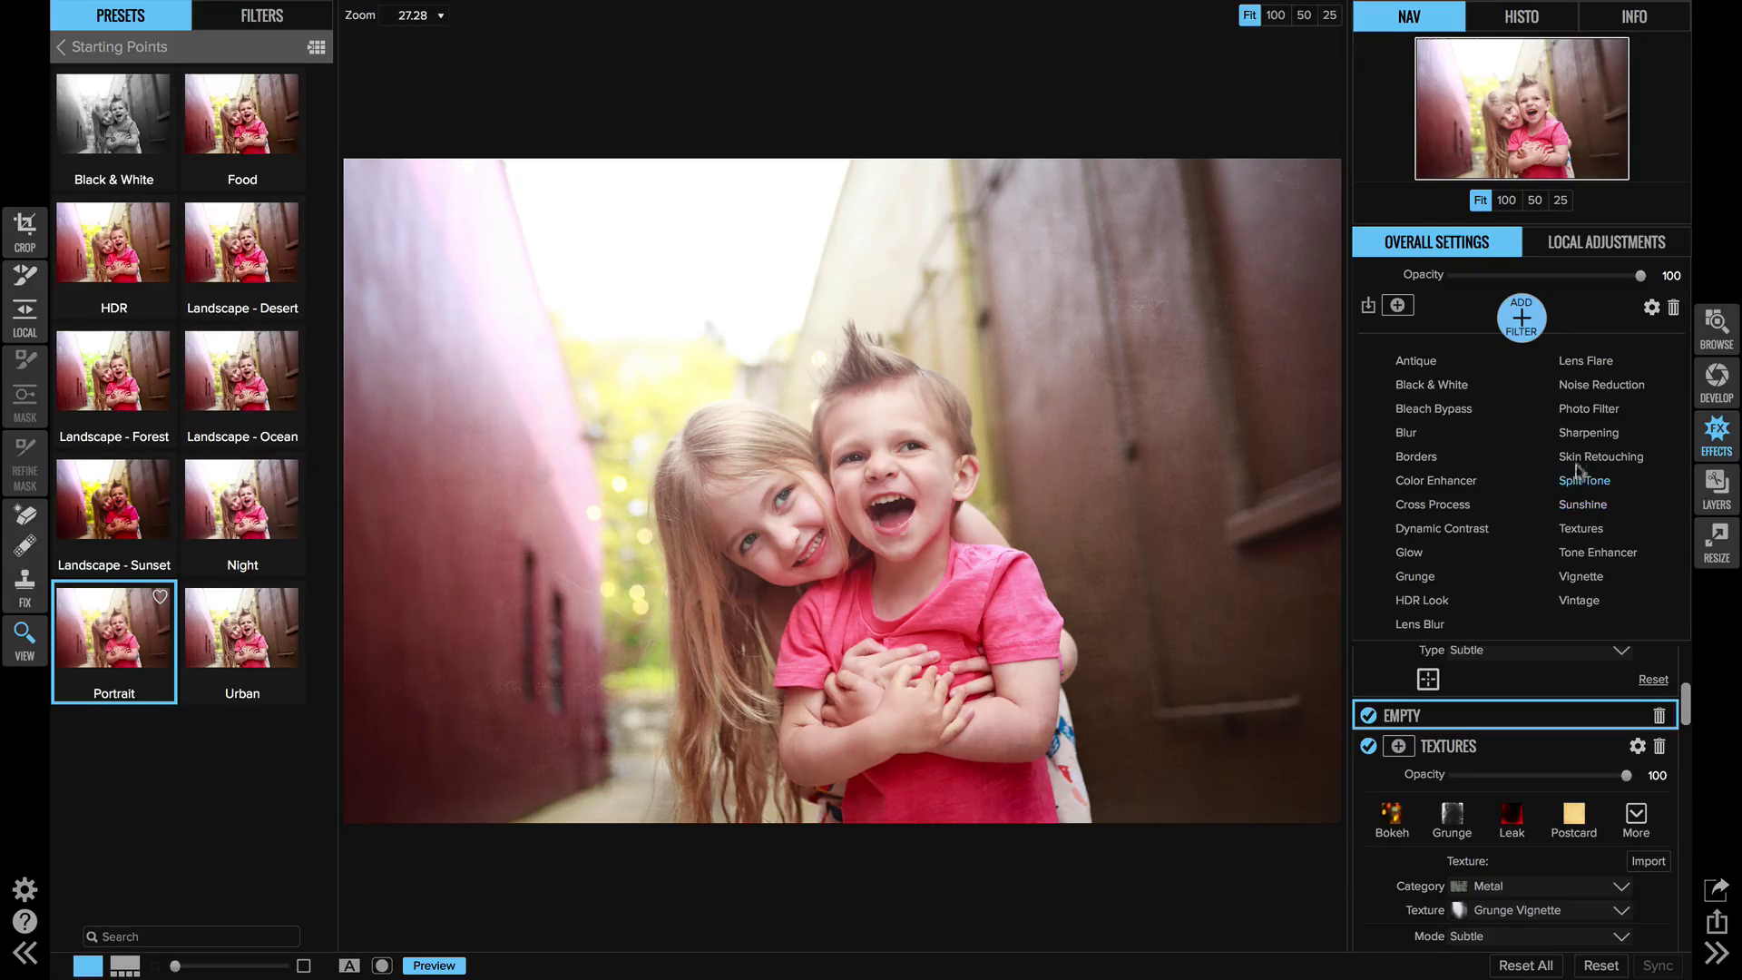
Make the new filter a Sharpening filter with the Portrait Sharpen style.
click(1578, 433)
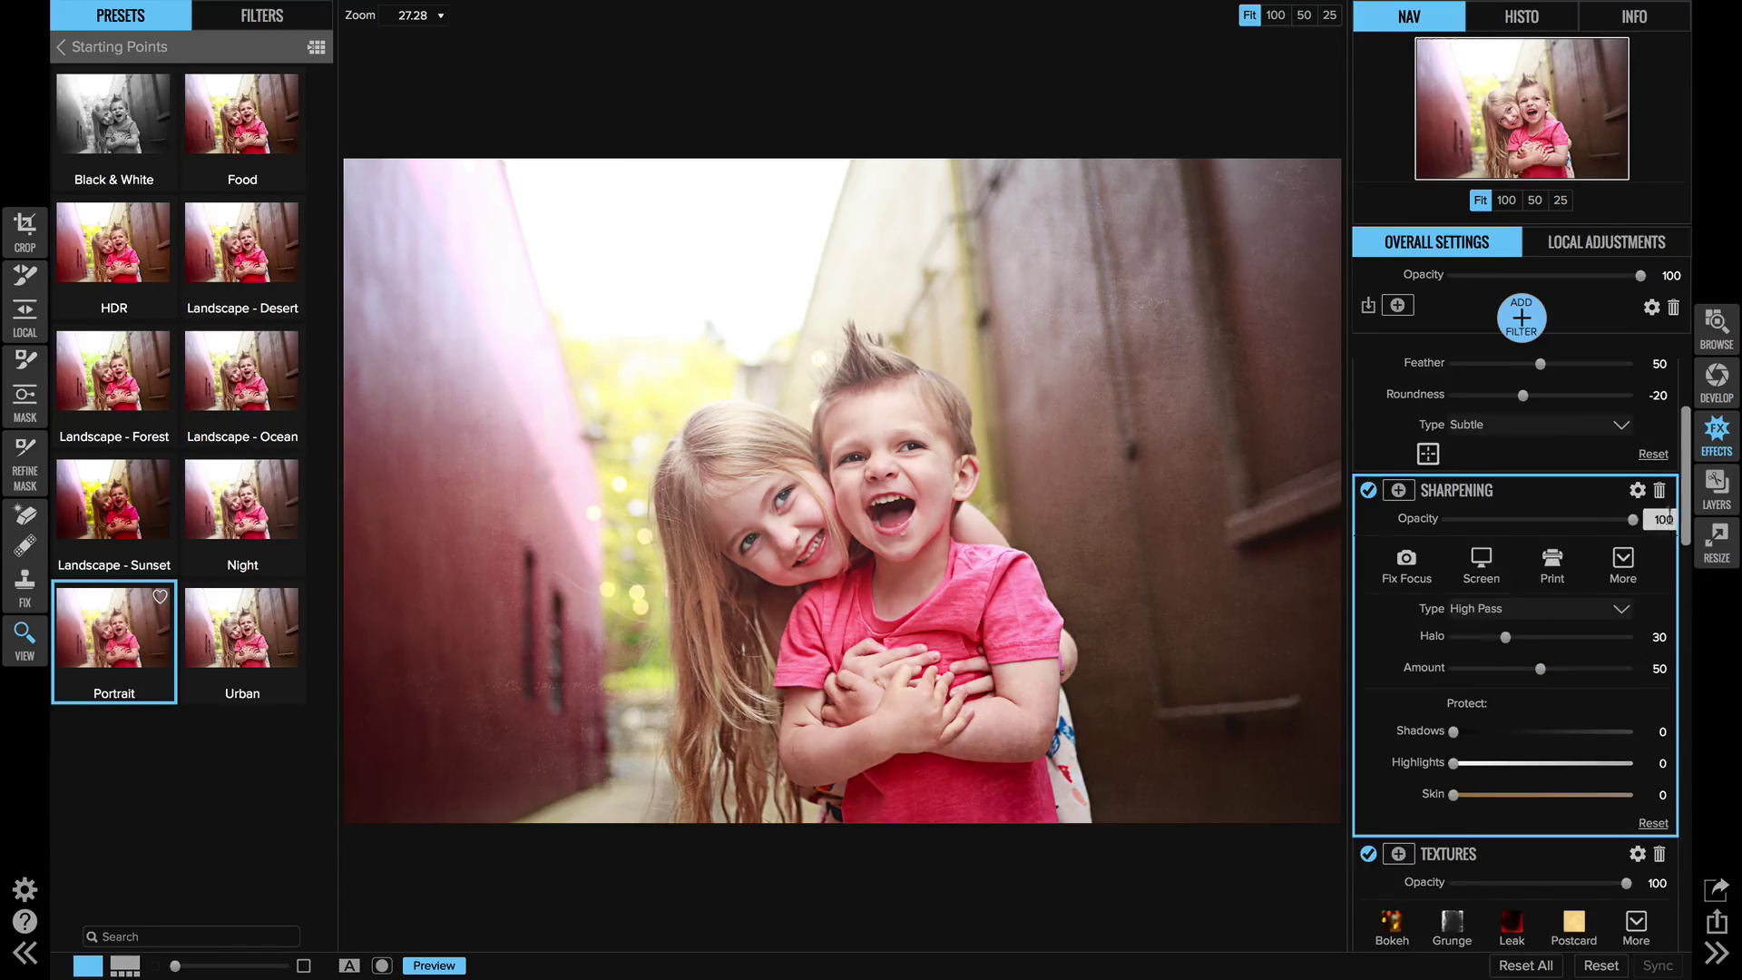
click(1628, 574)
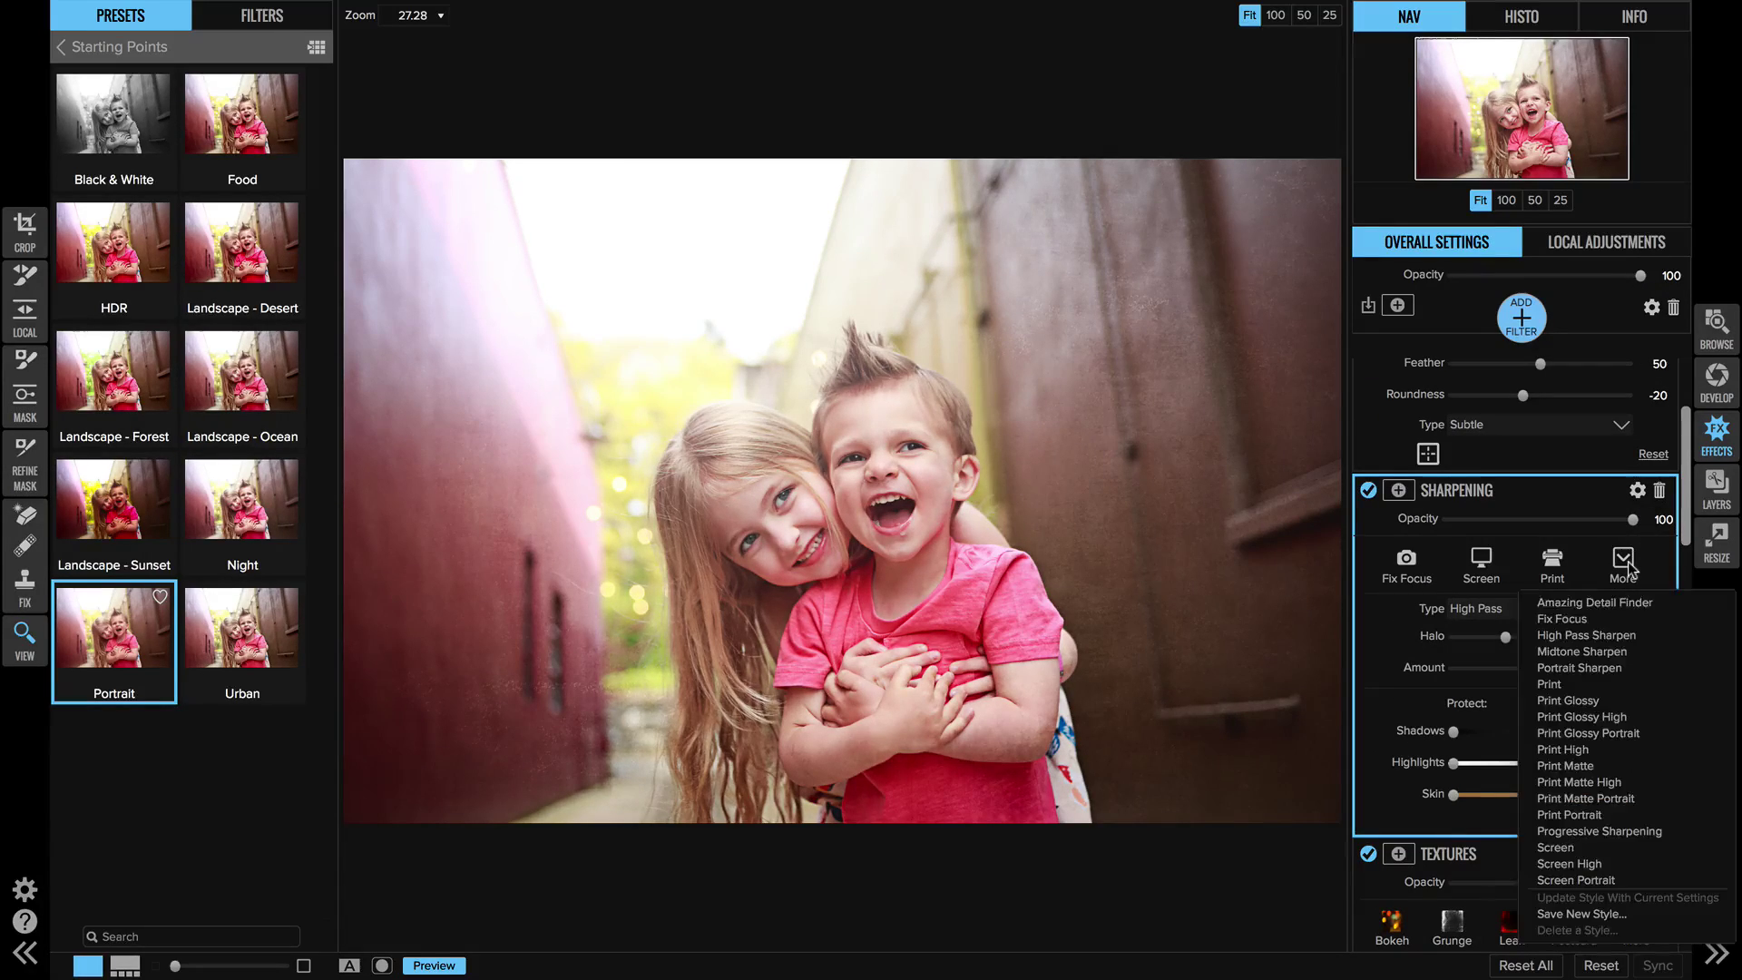
click(1615, 670)
scroll(1575, 658, up, 3)
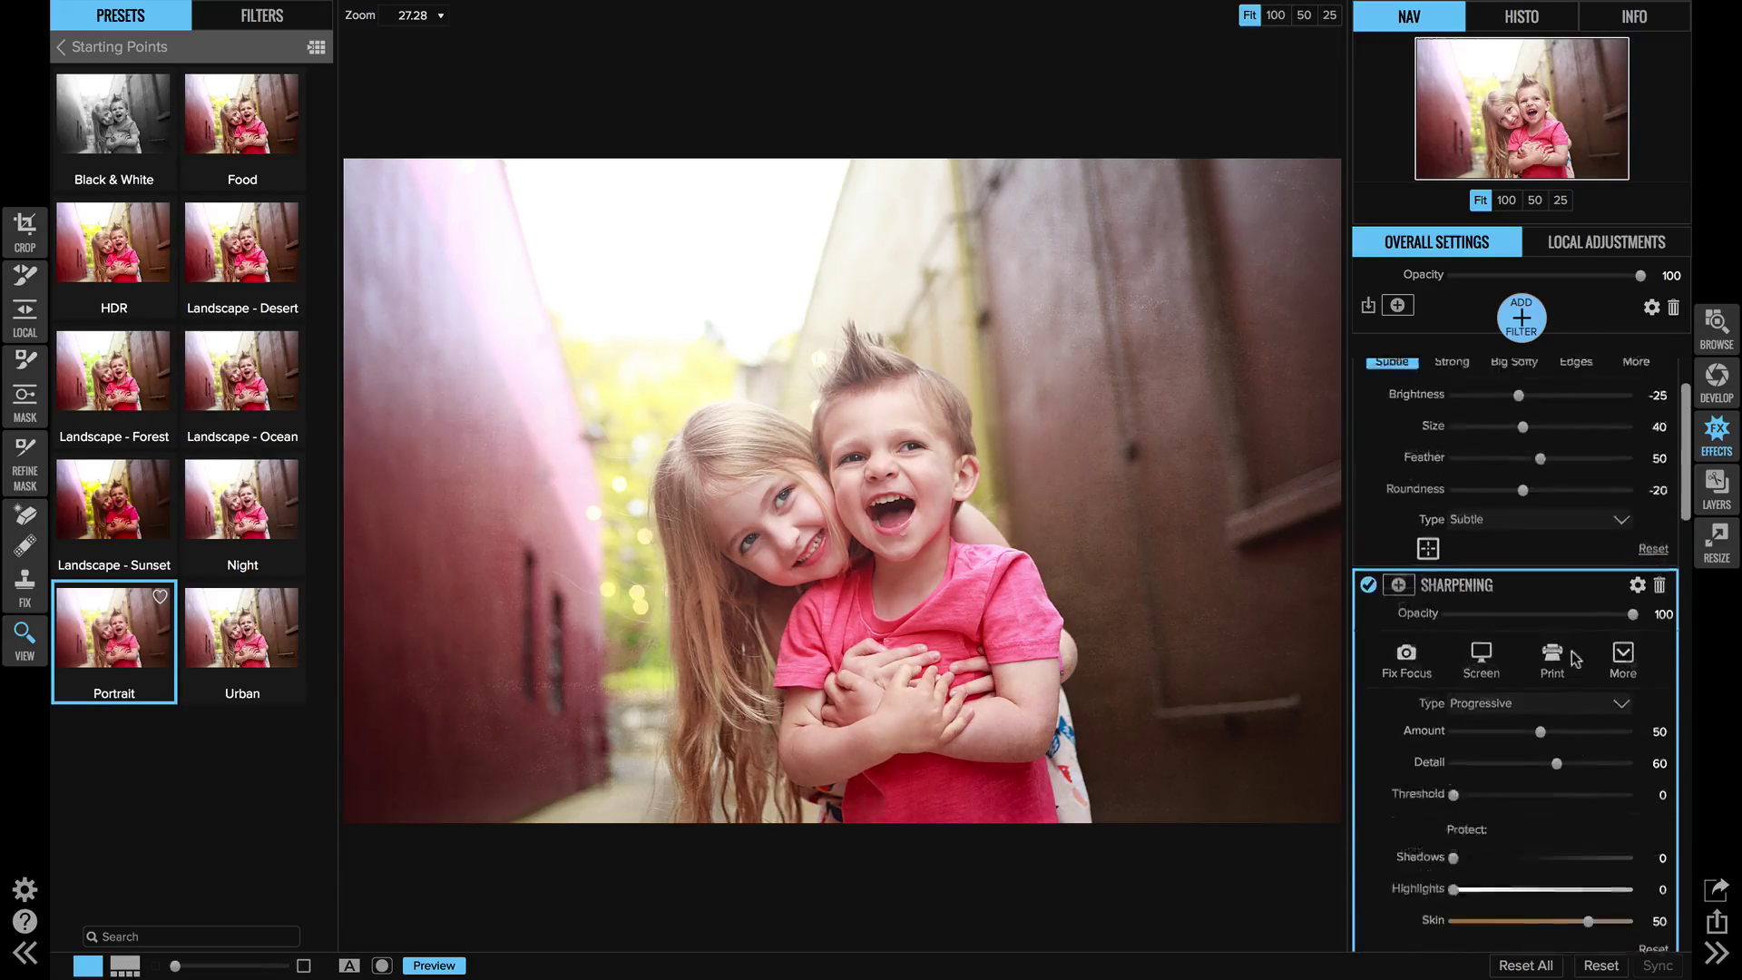
Switch the vignette to the Big Softy style (-100 brightness, 35 size).
click(1523, 379)
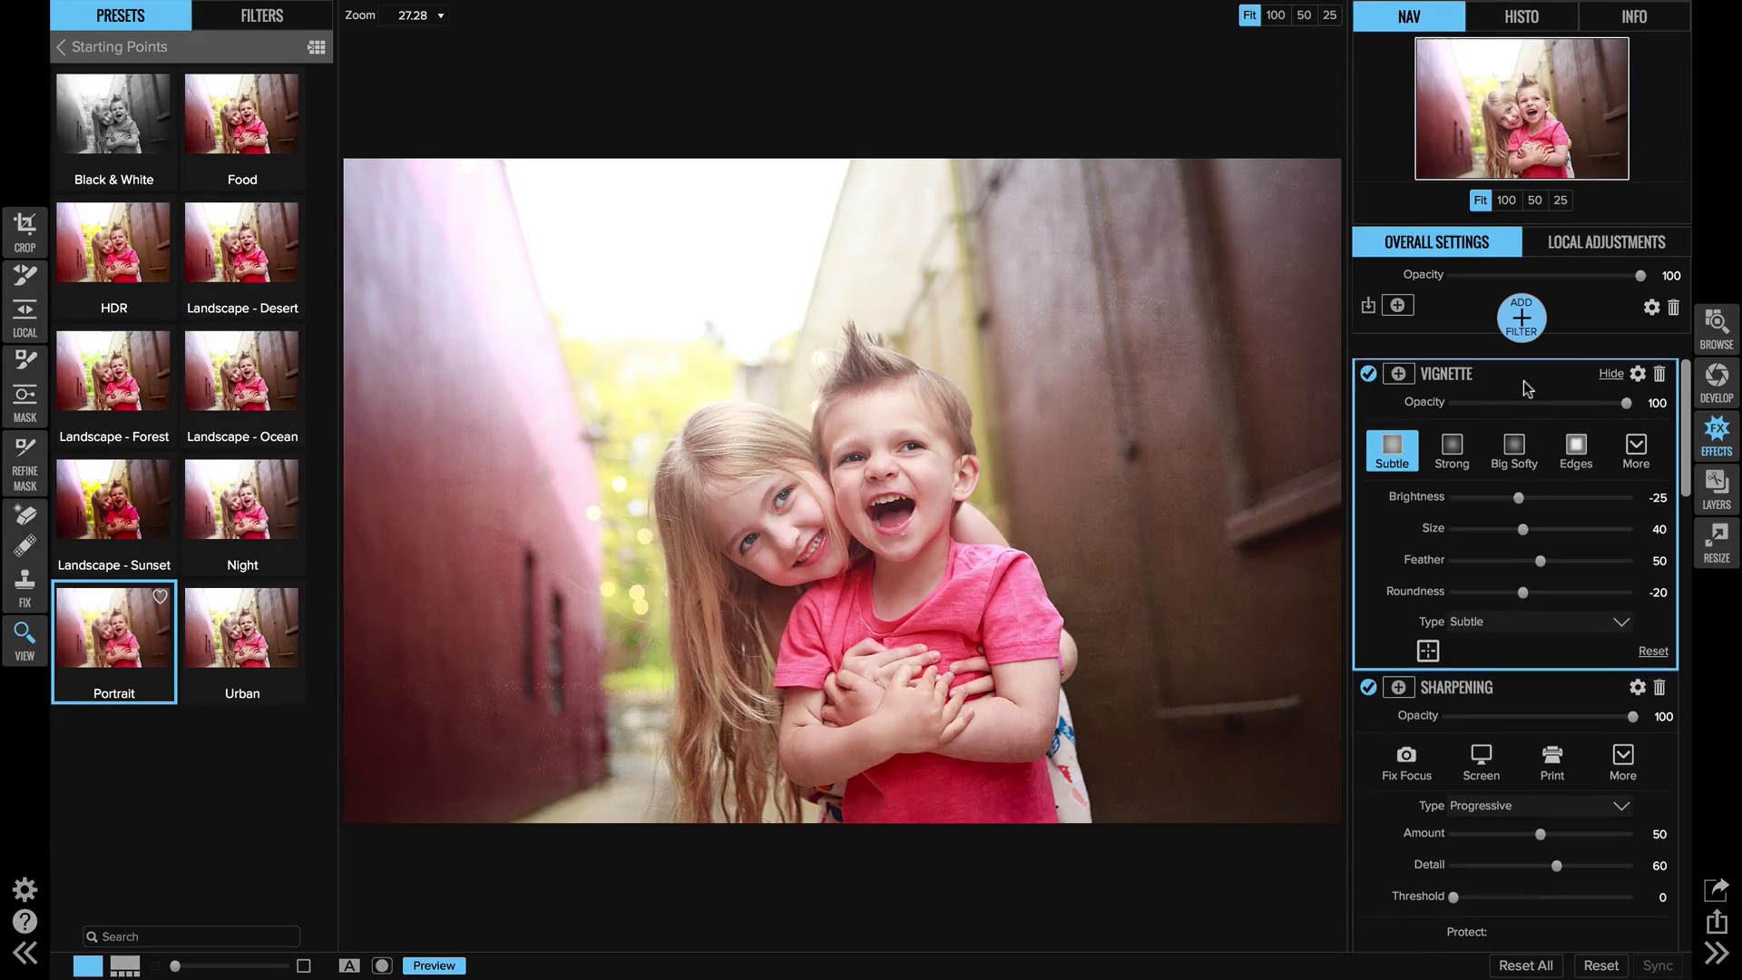
click(1513, 457)
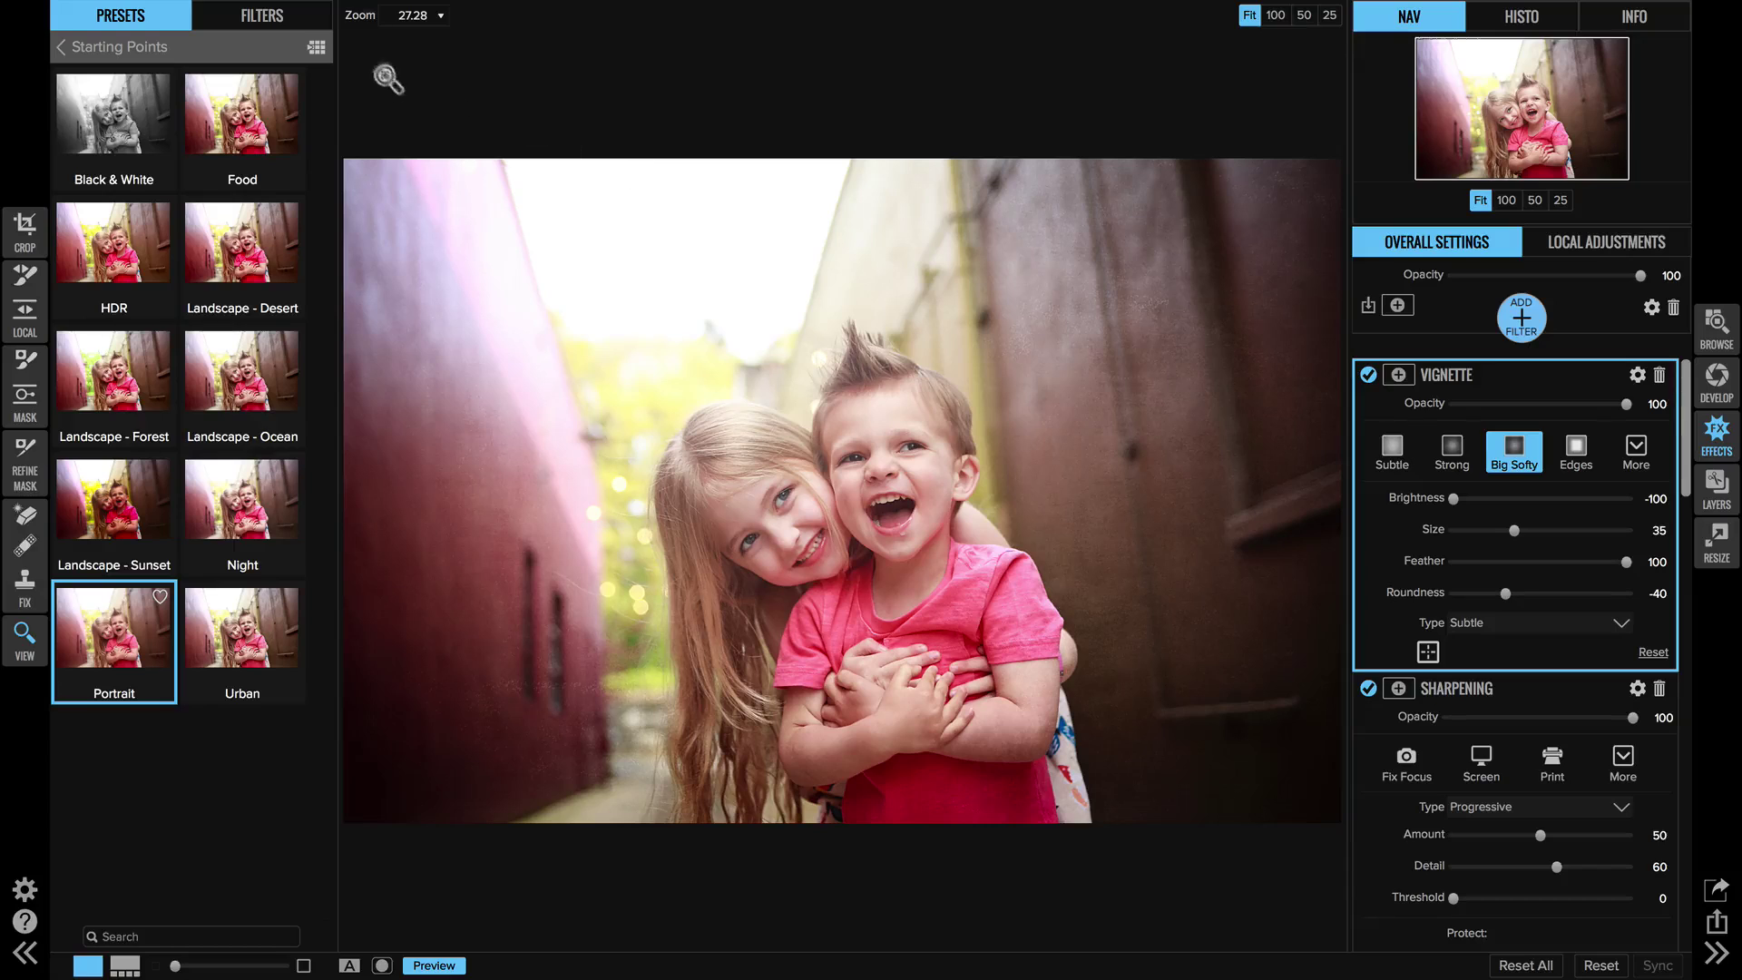
click(361, 11)
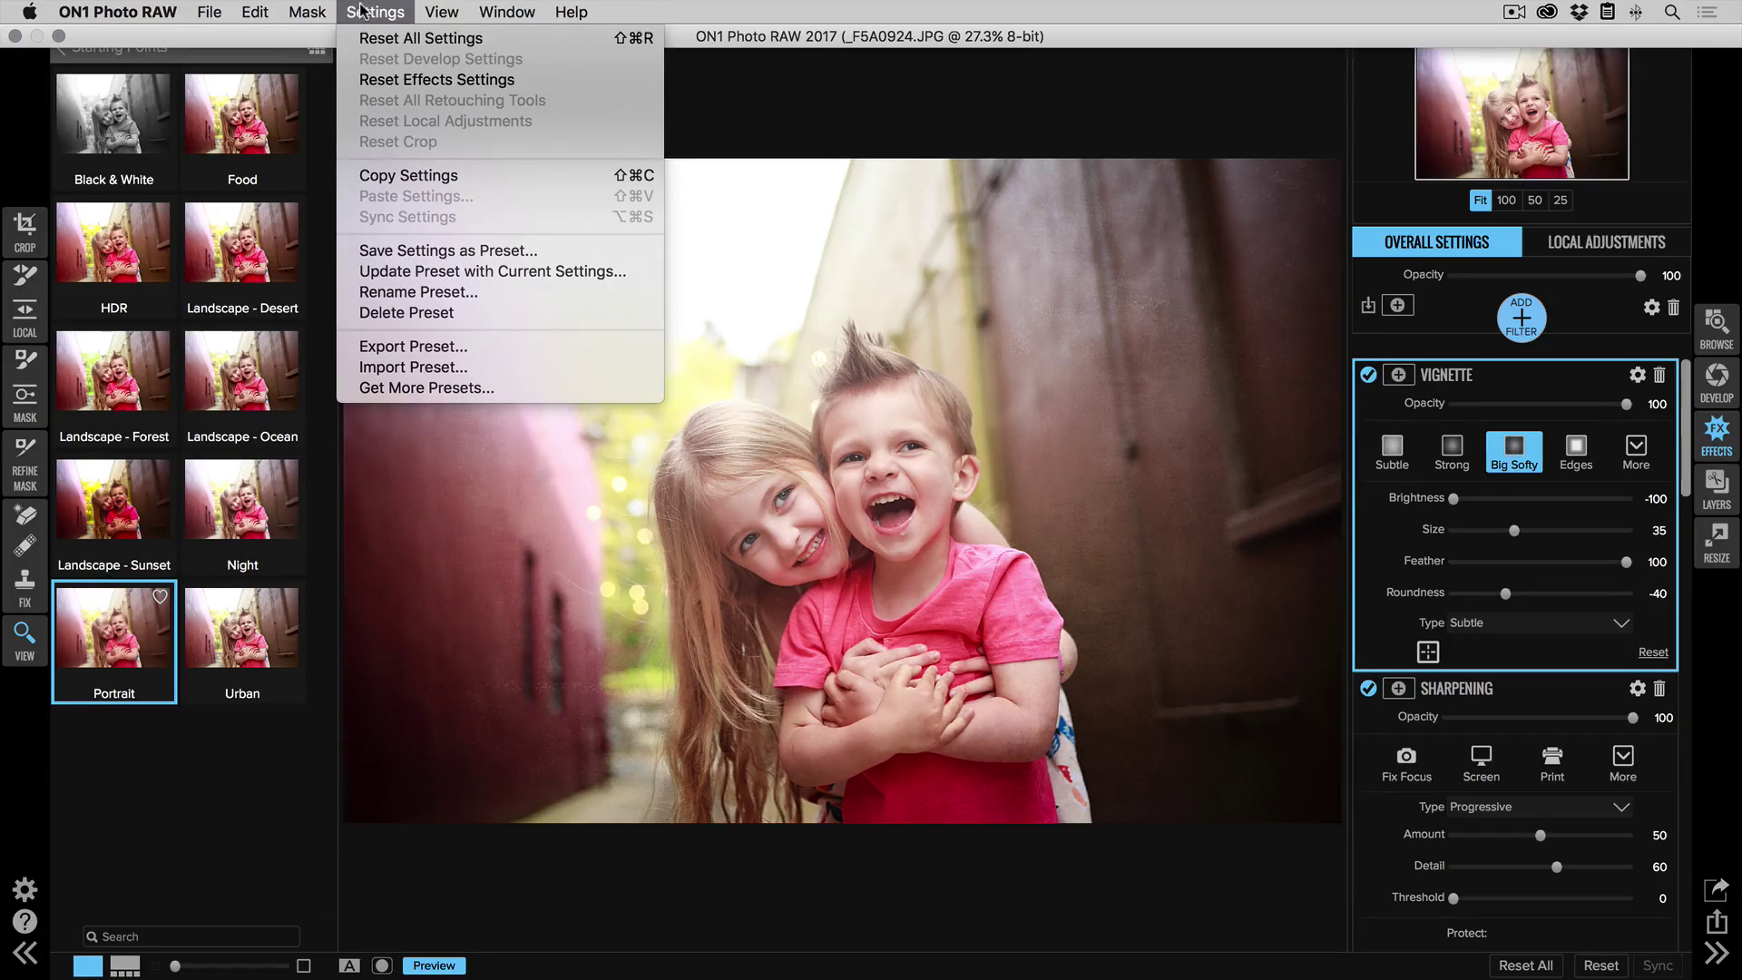
Save the current look as preset 'Color pop' in a new 'Downtown' category.
click(458, 252)
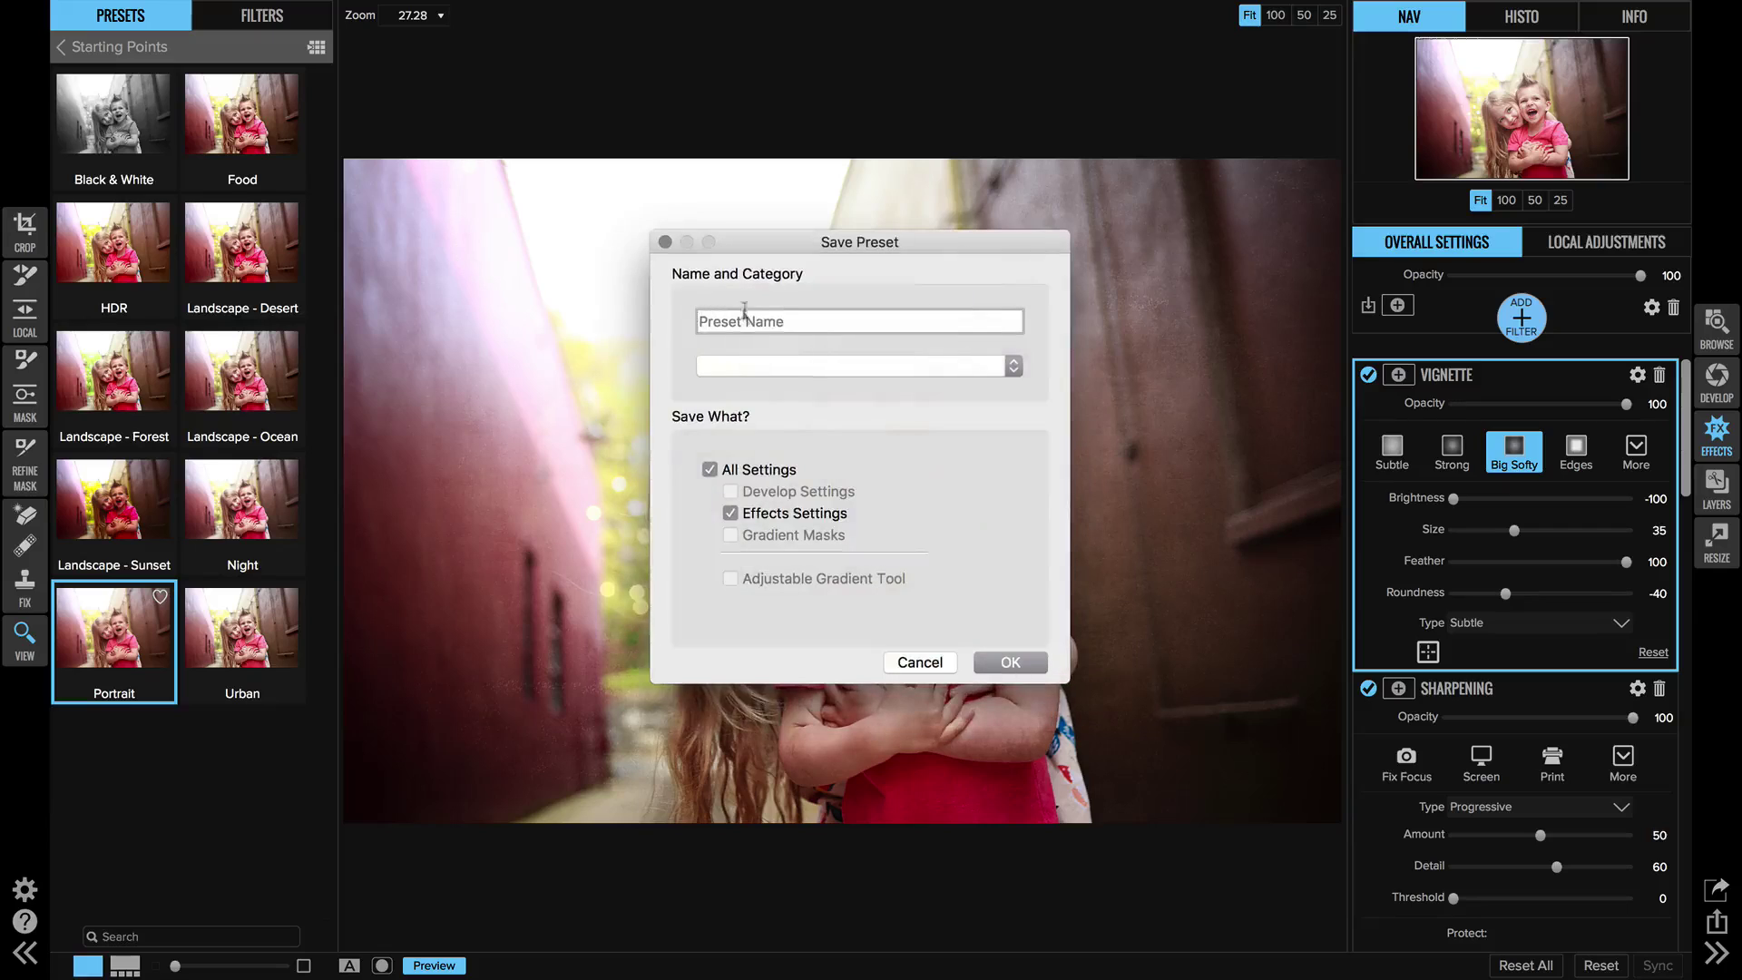
text(Color pop)
click(822, 366)
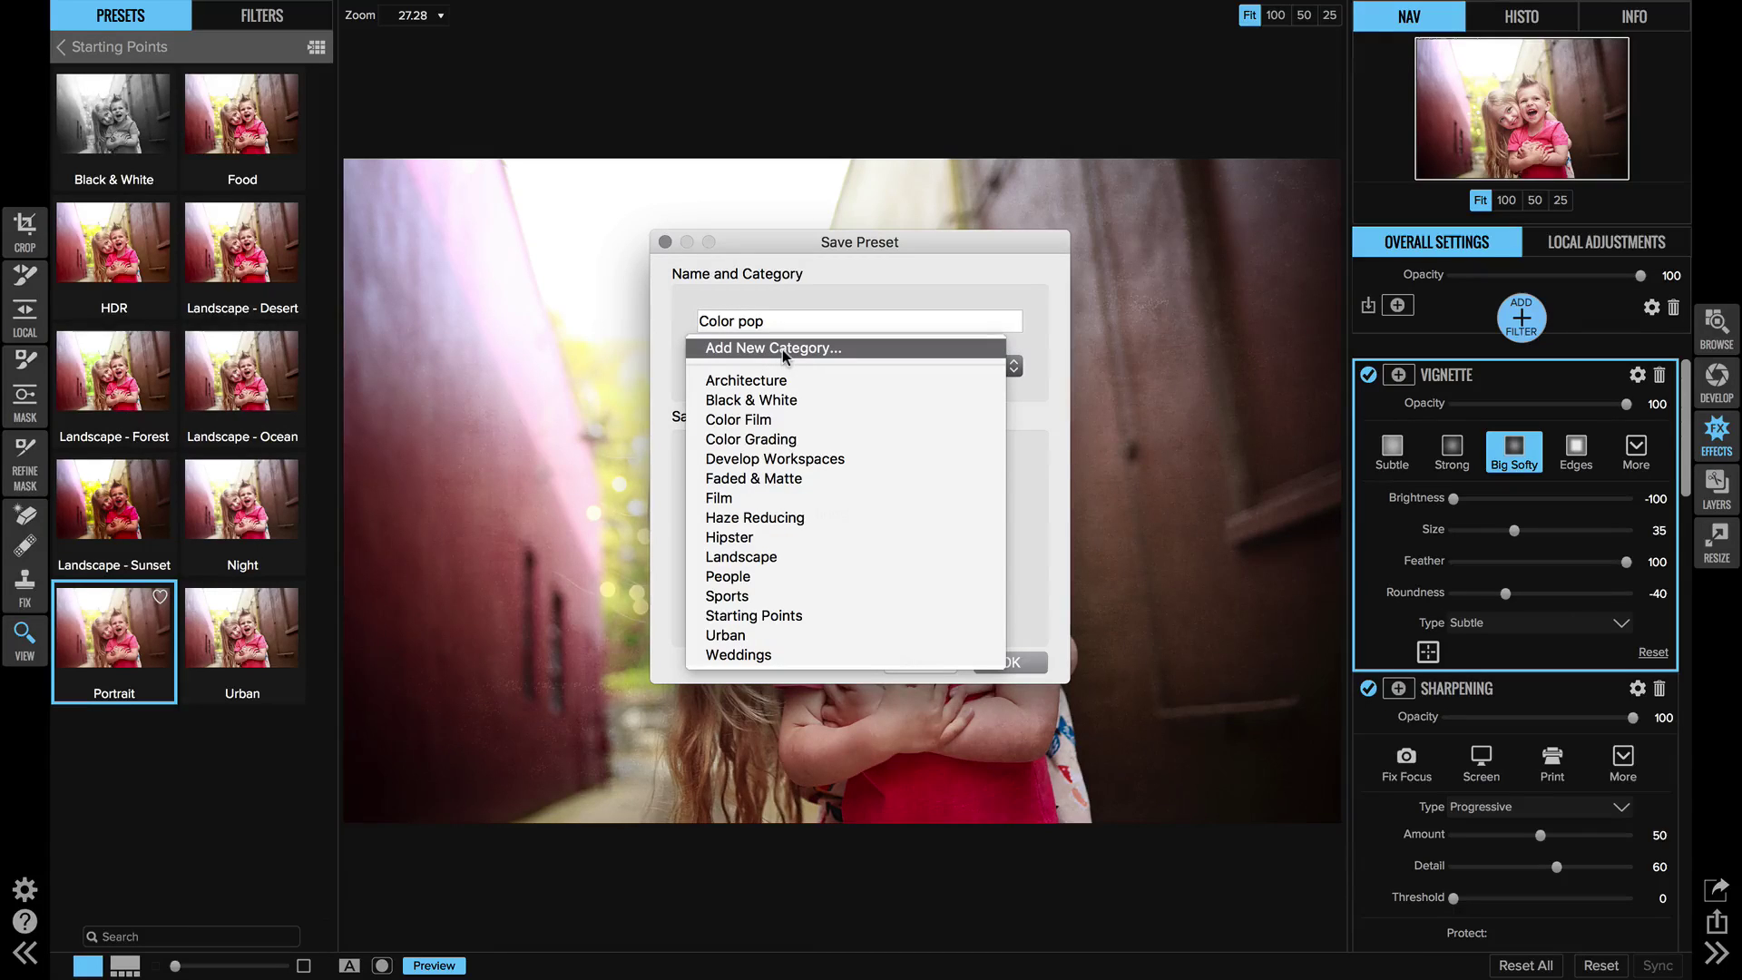
click(782, 350)
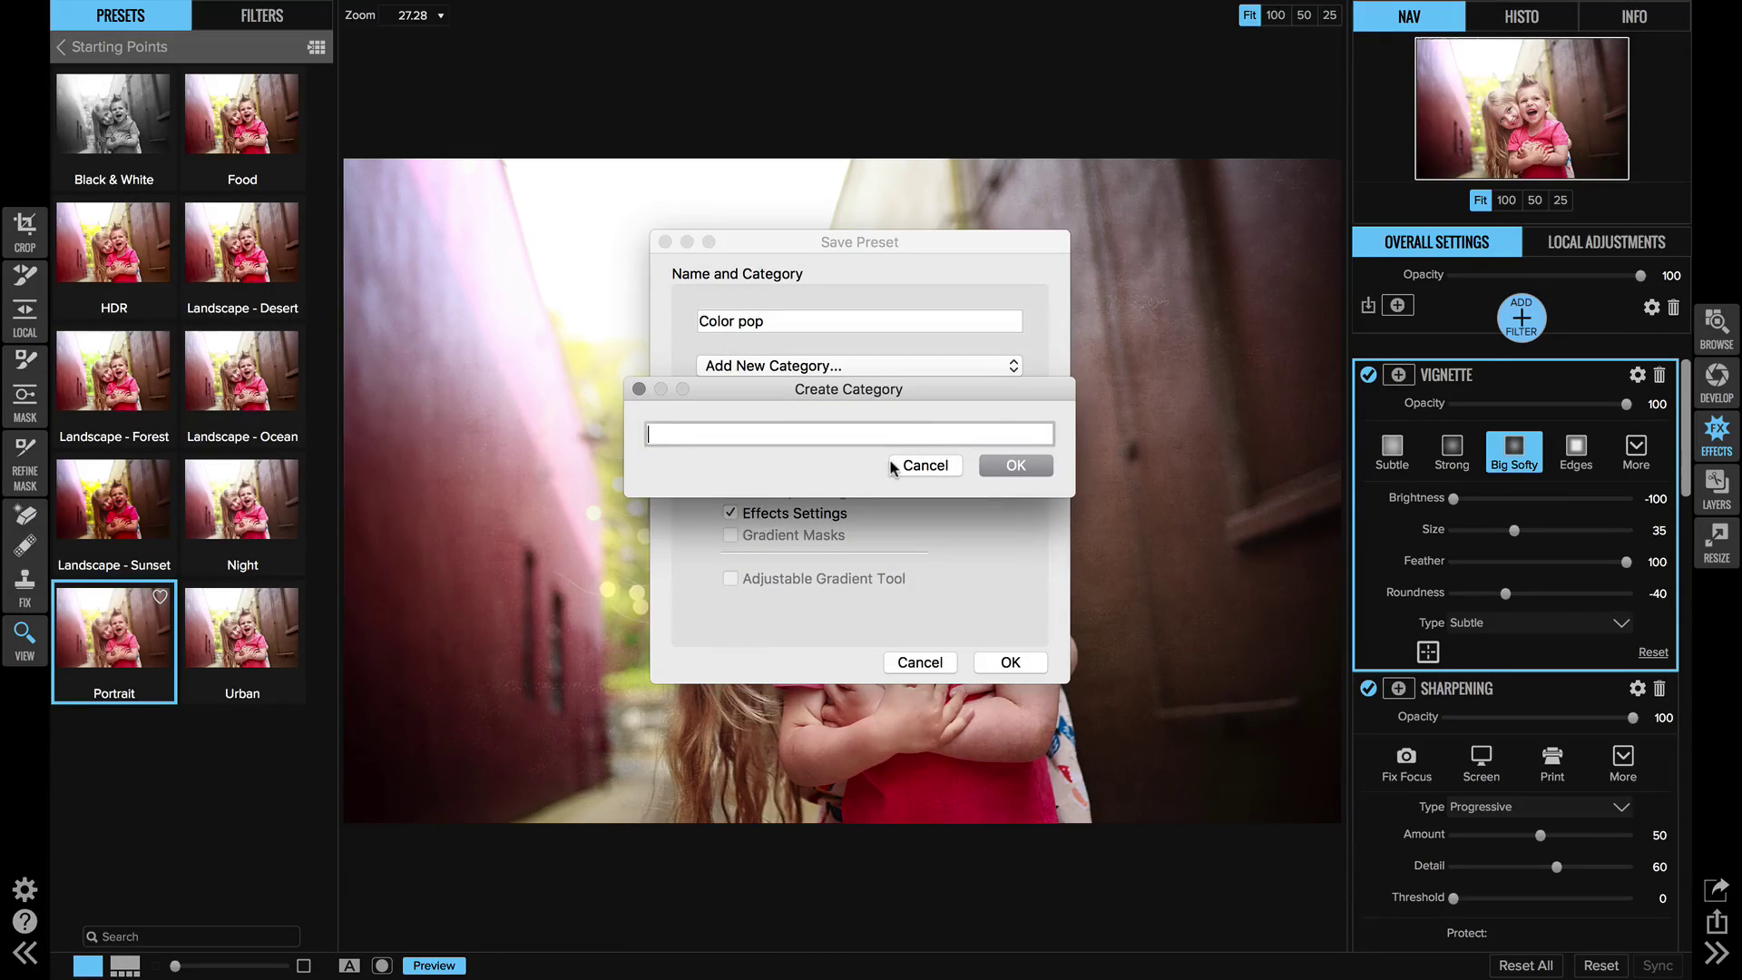
text(Downtown)
key(BackSpace)
key(BackSpace)
key(BackSpace)
text(own)
click(1026, 468)
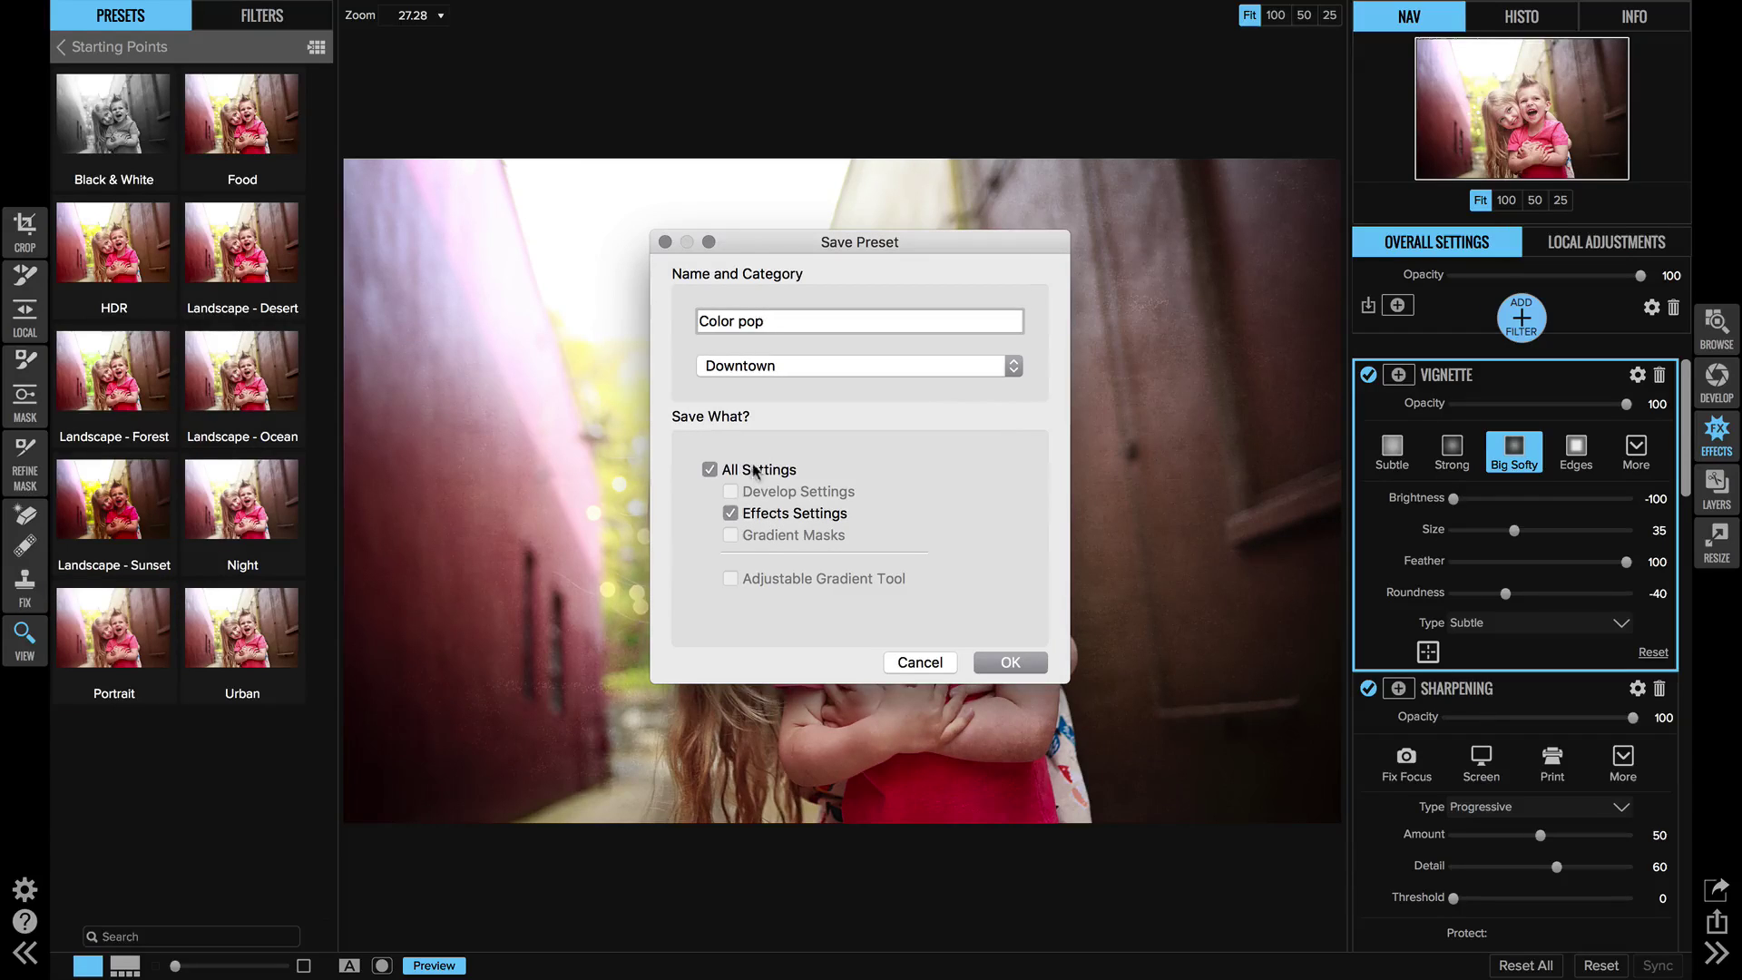
click(1020, 665)
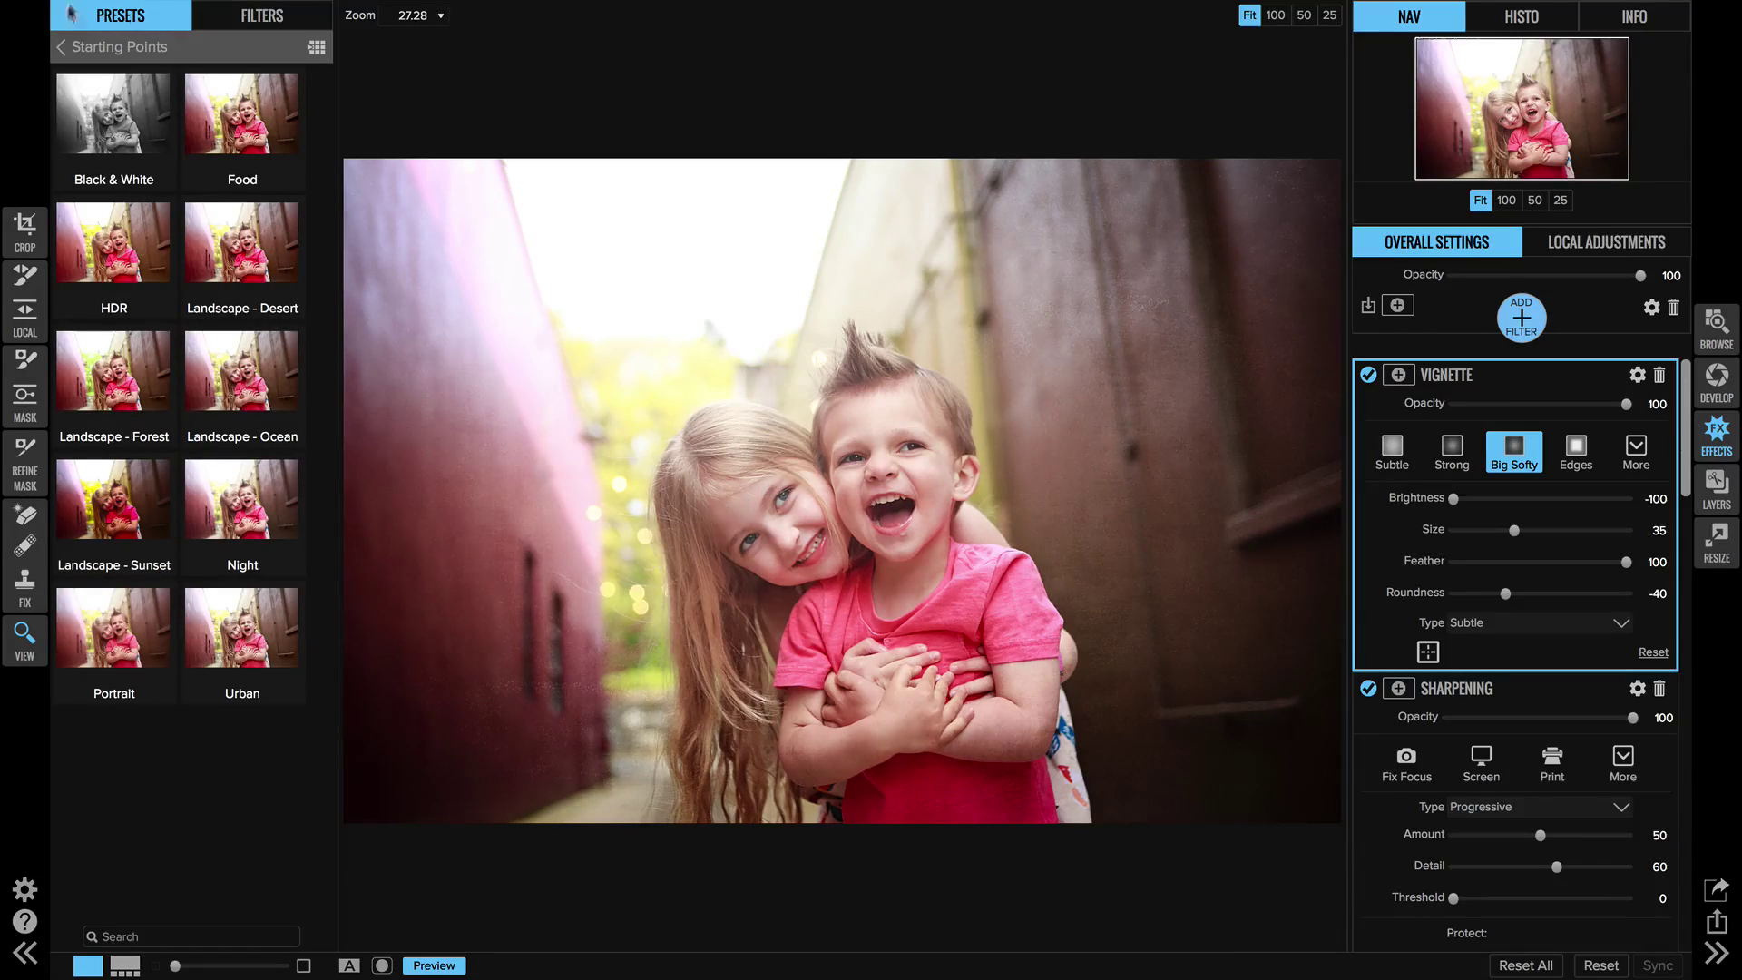
Return to the full preset category list, now showing Downtown.
click(79, 36)
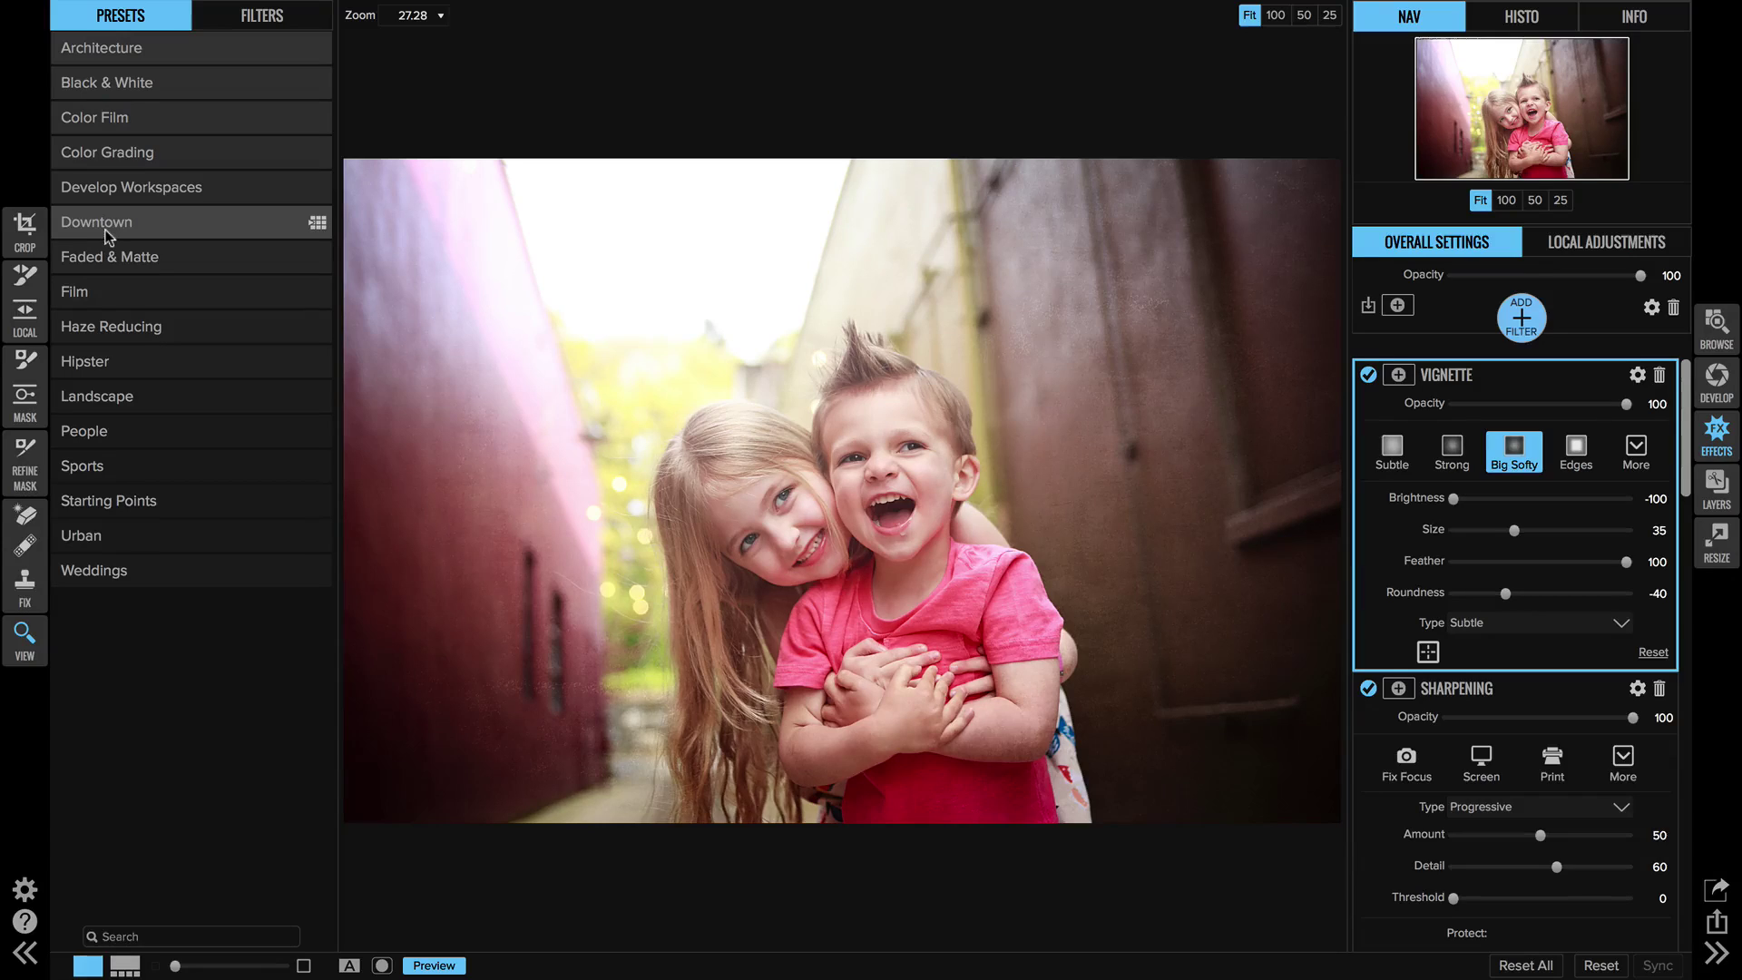
Add a Black & White filter and set its toner type to Selenium 1.
click(1522, 317)
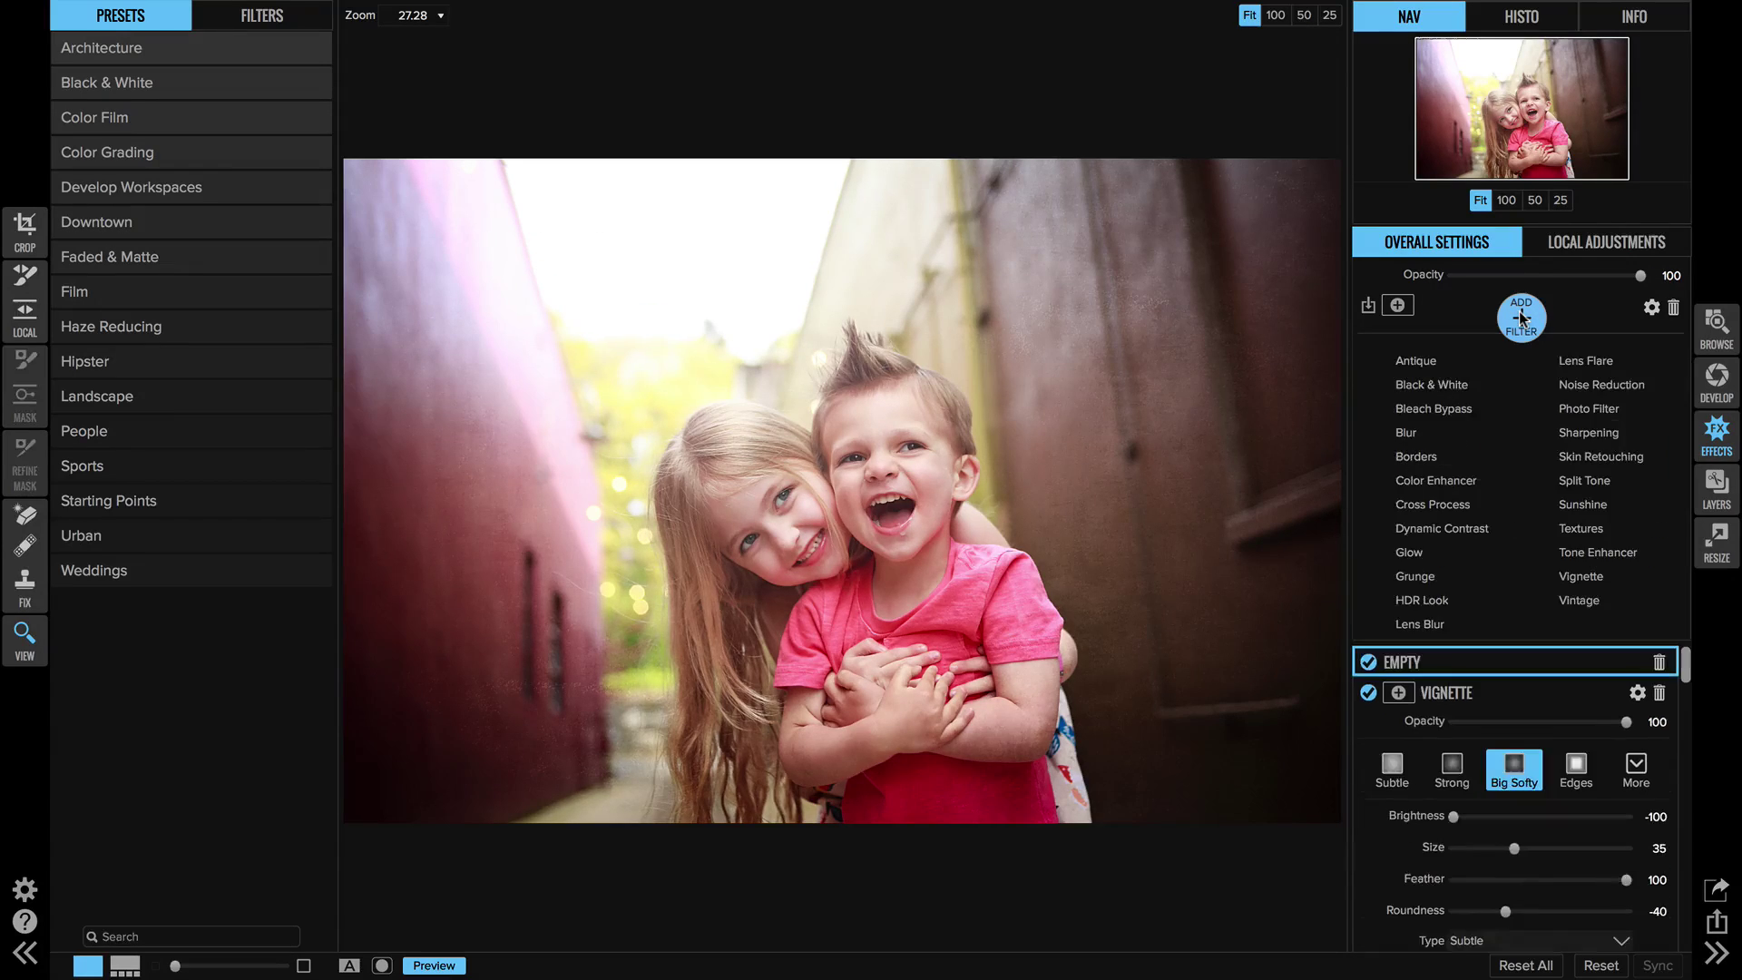
click(1452, 386)
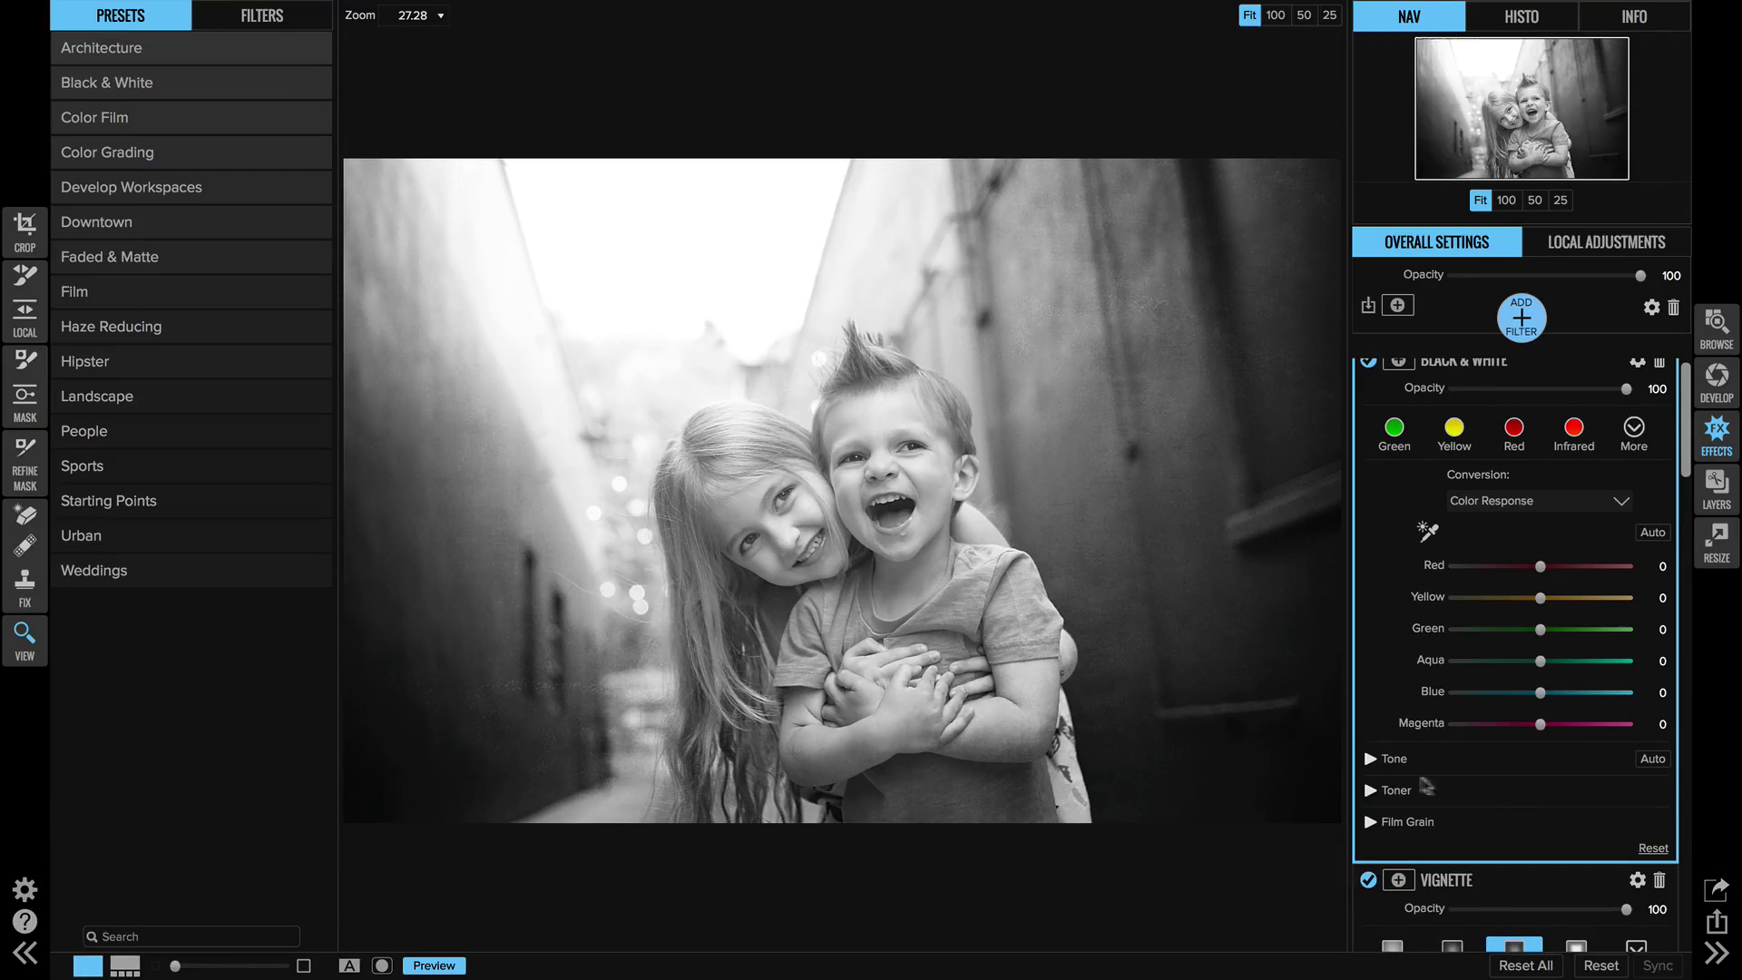
click(1370, 758)
scroll(1499, 742, down, 5)
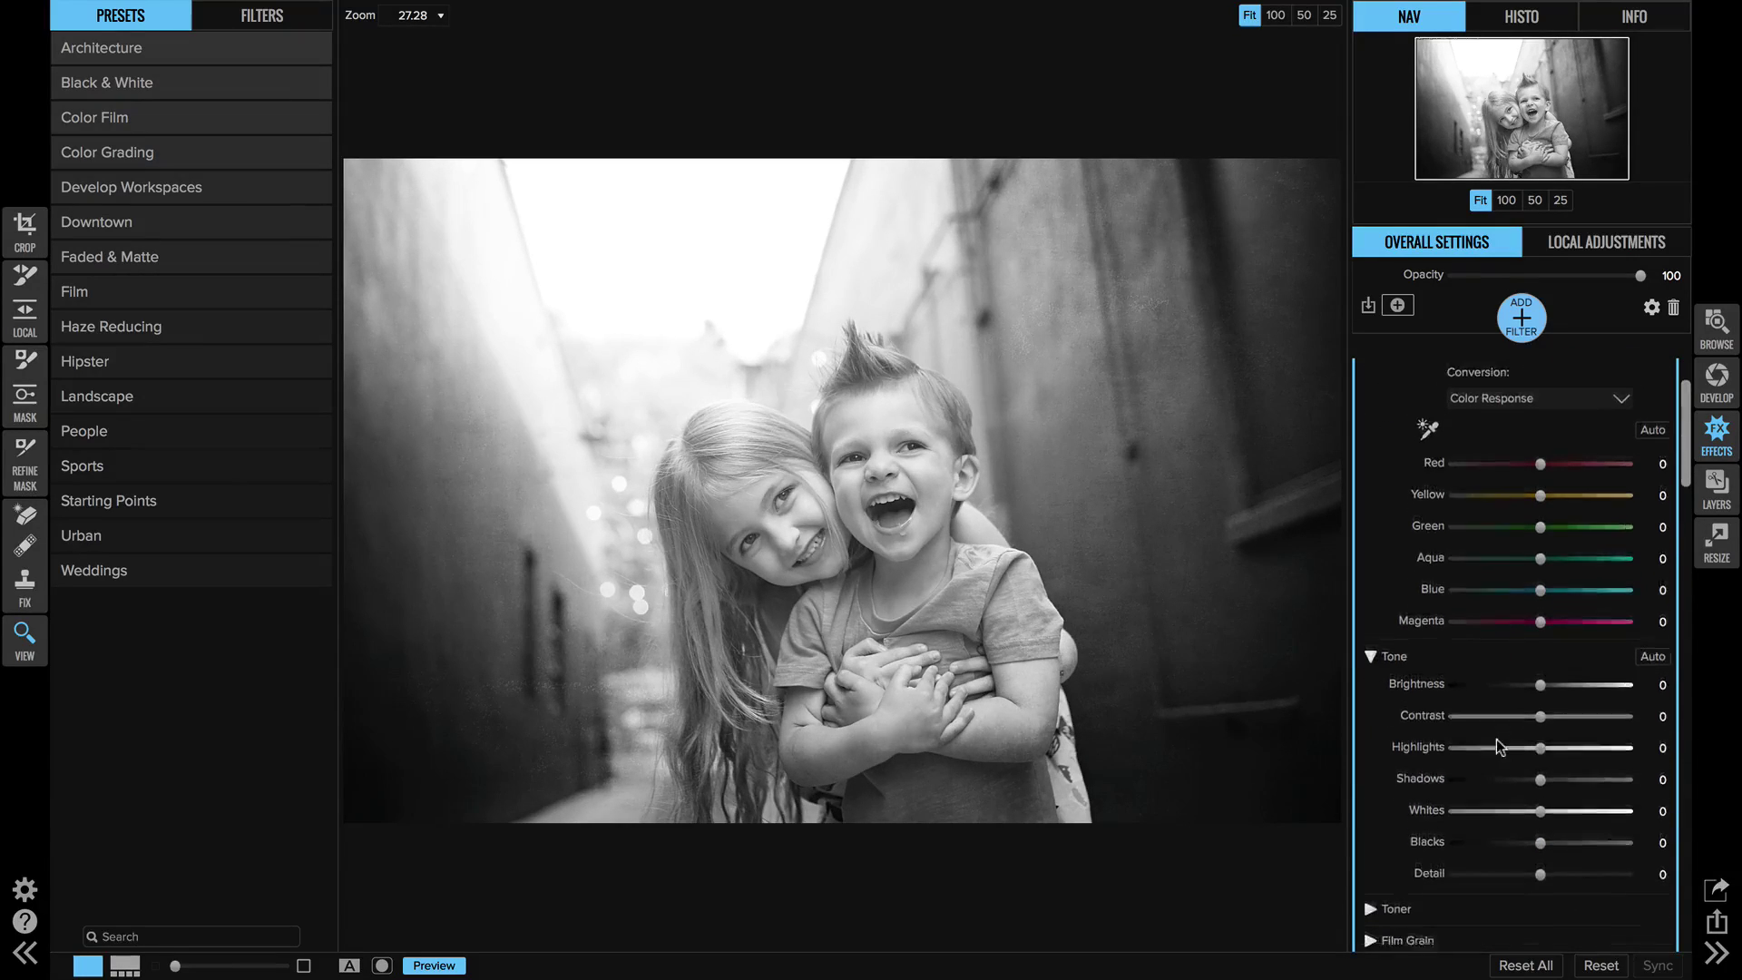
click(1371, 679)
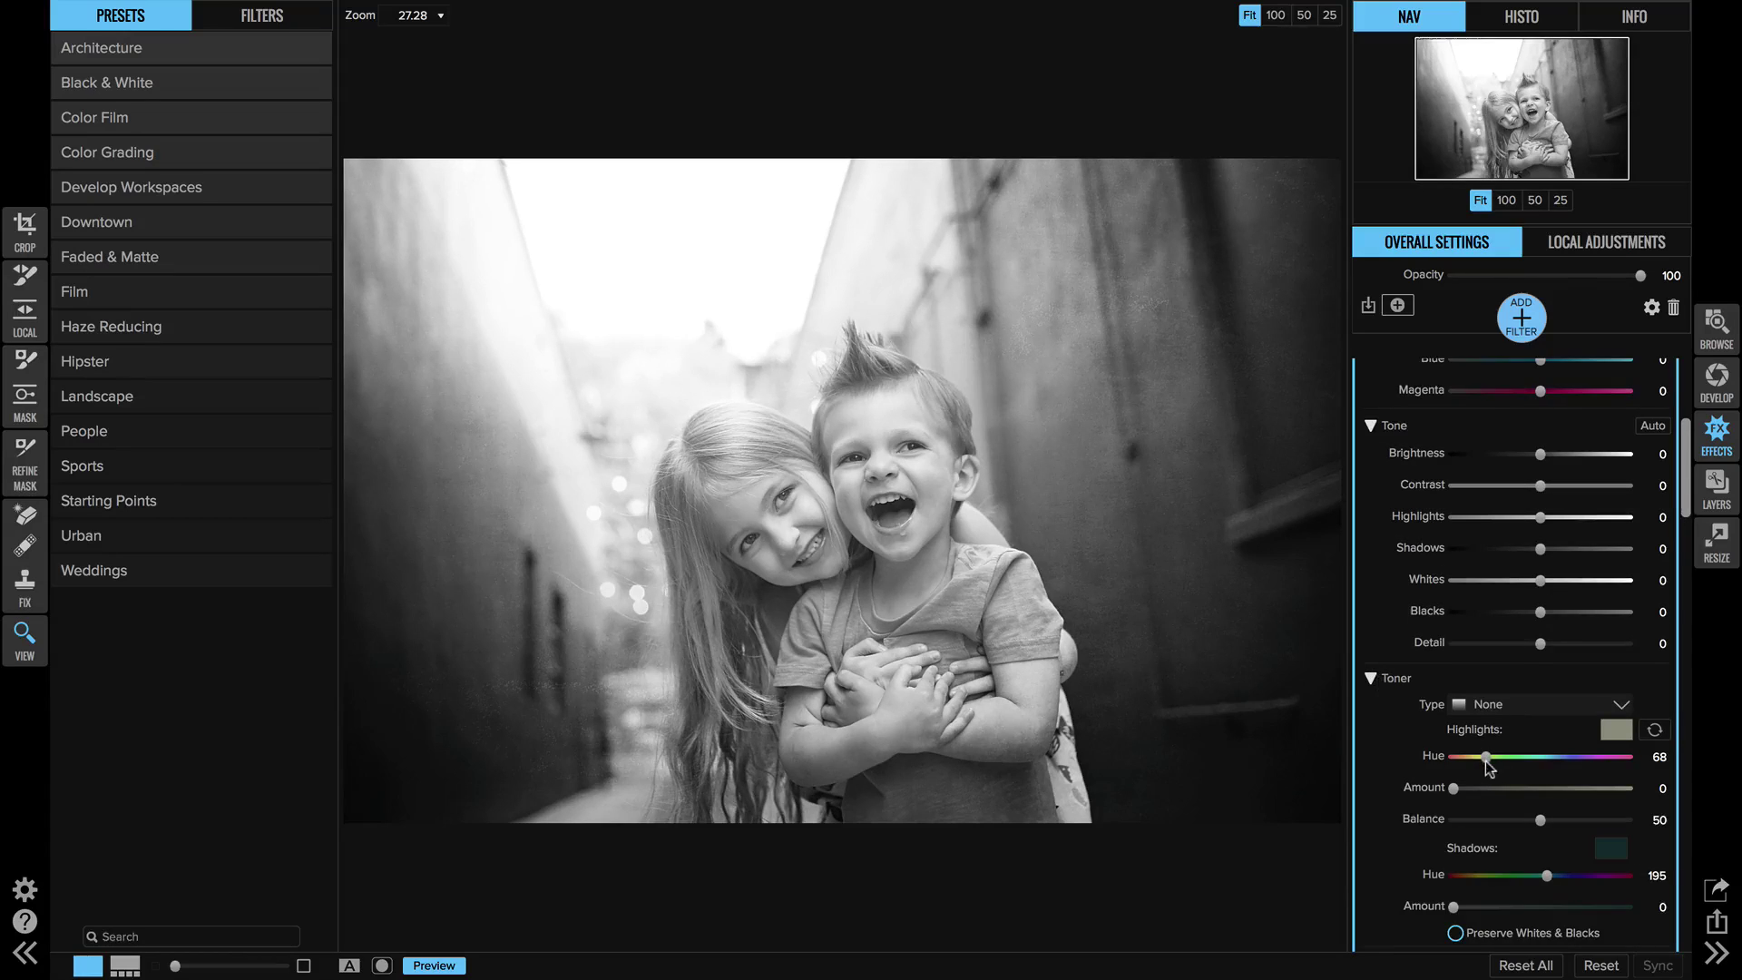
scroll(1485, 758, down, 5)
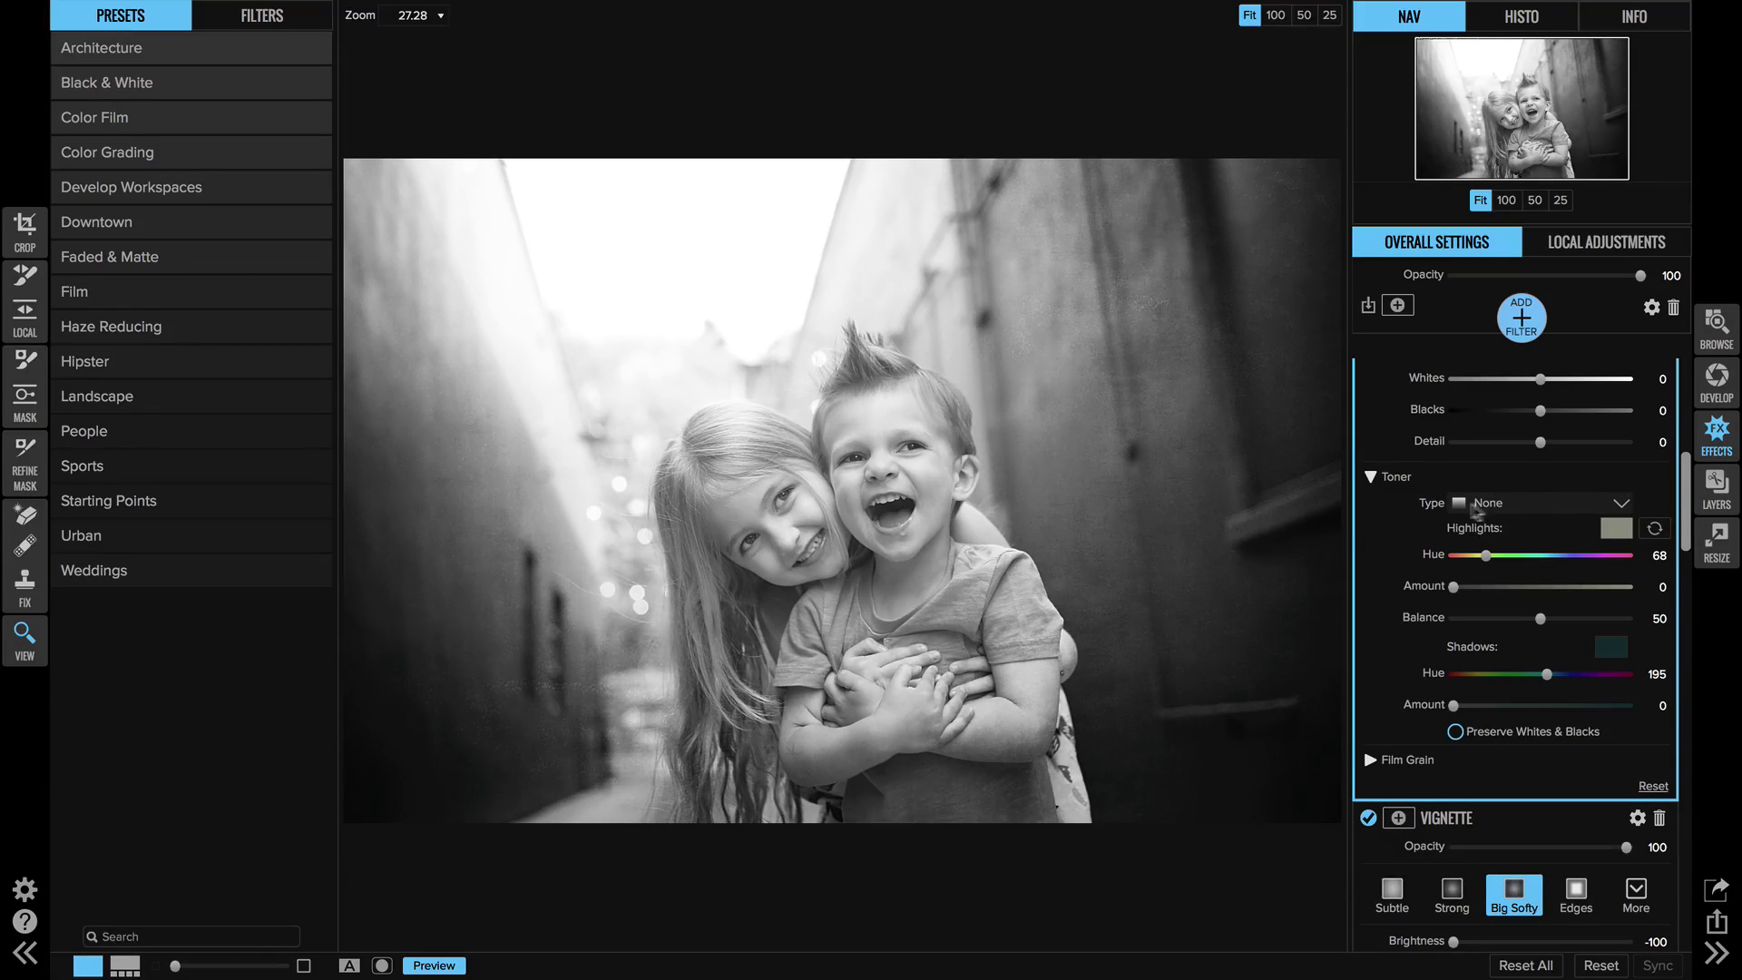
click(1506, 503)
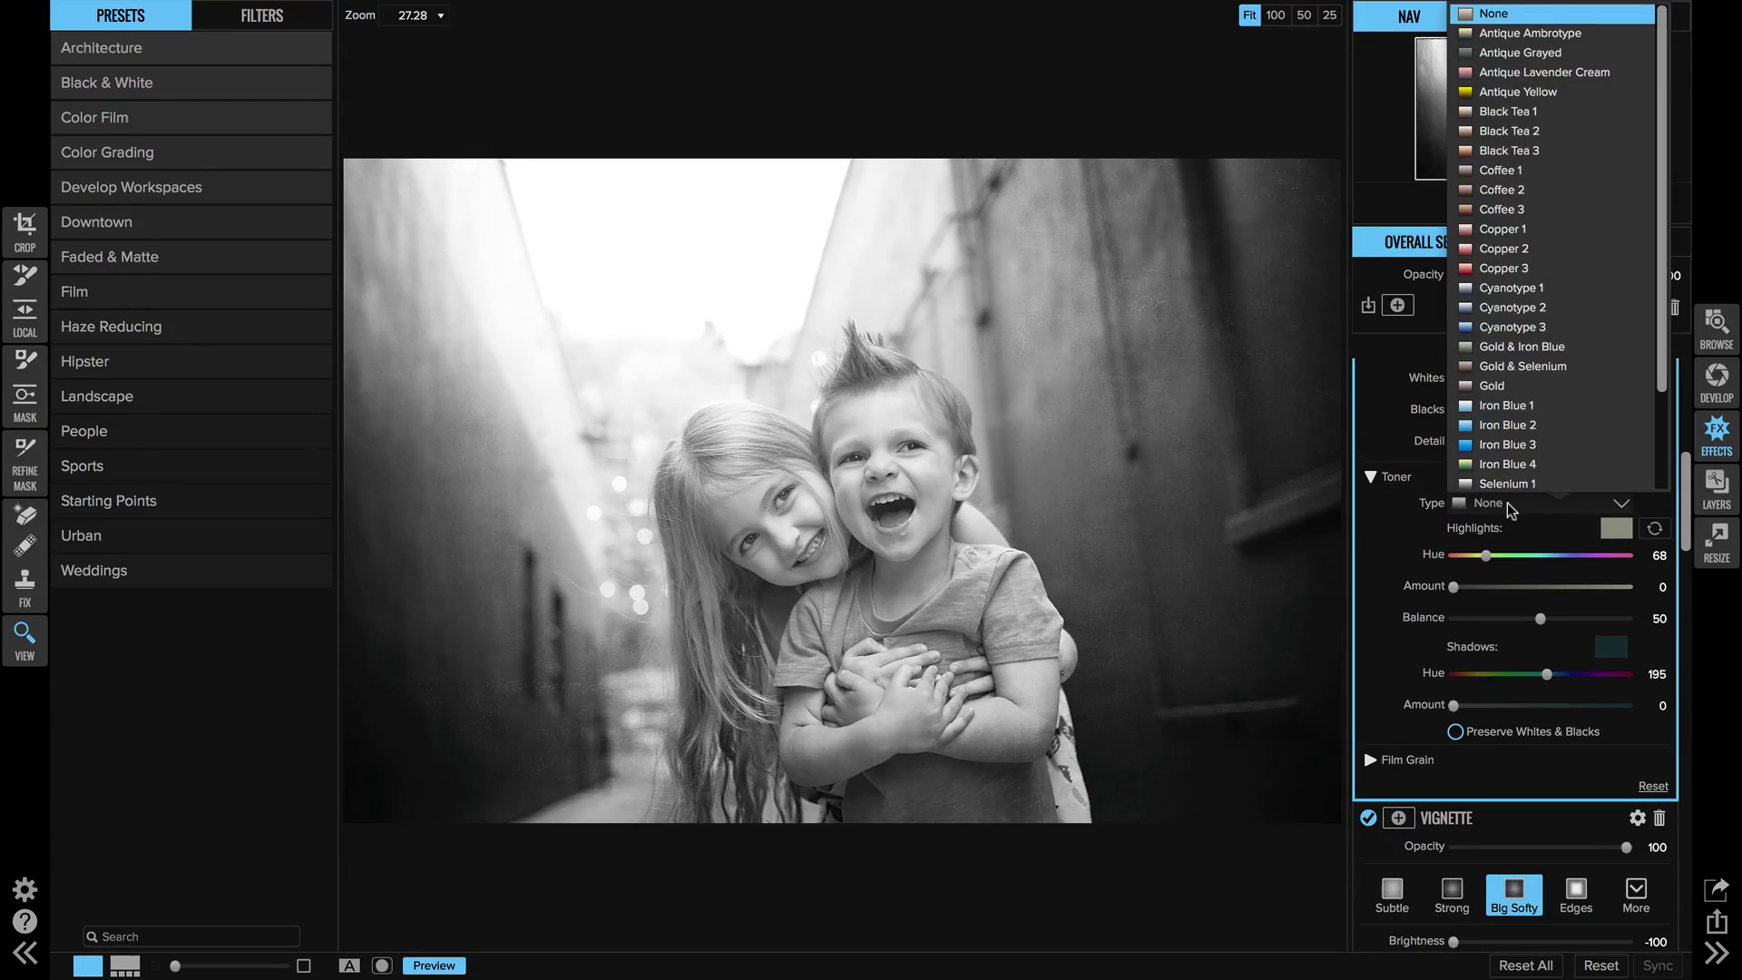
scroll(1508, 483, down, 2)
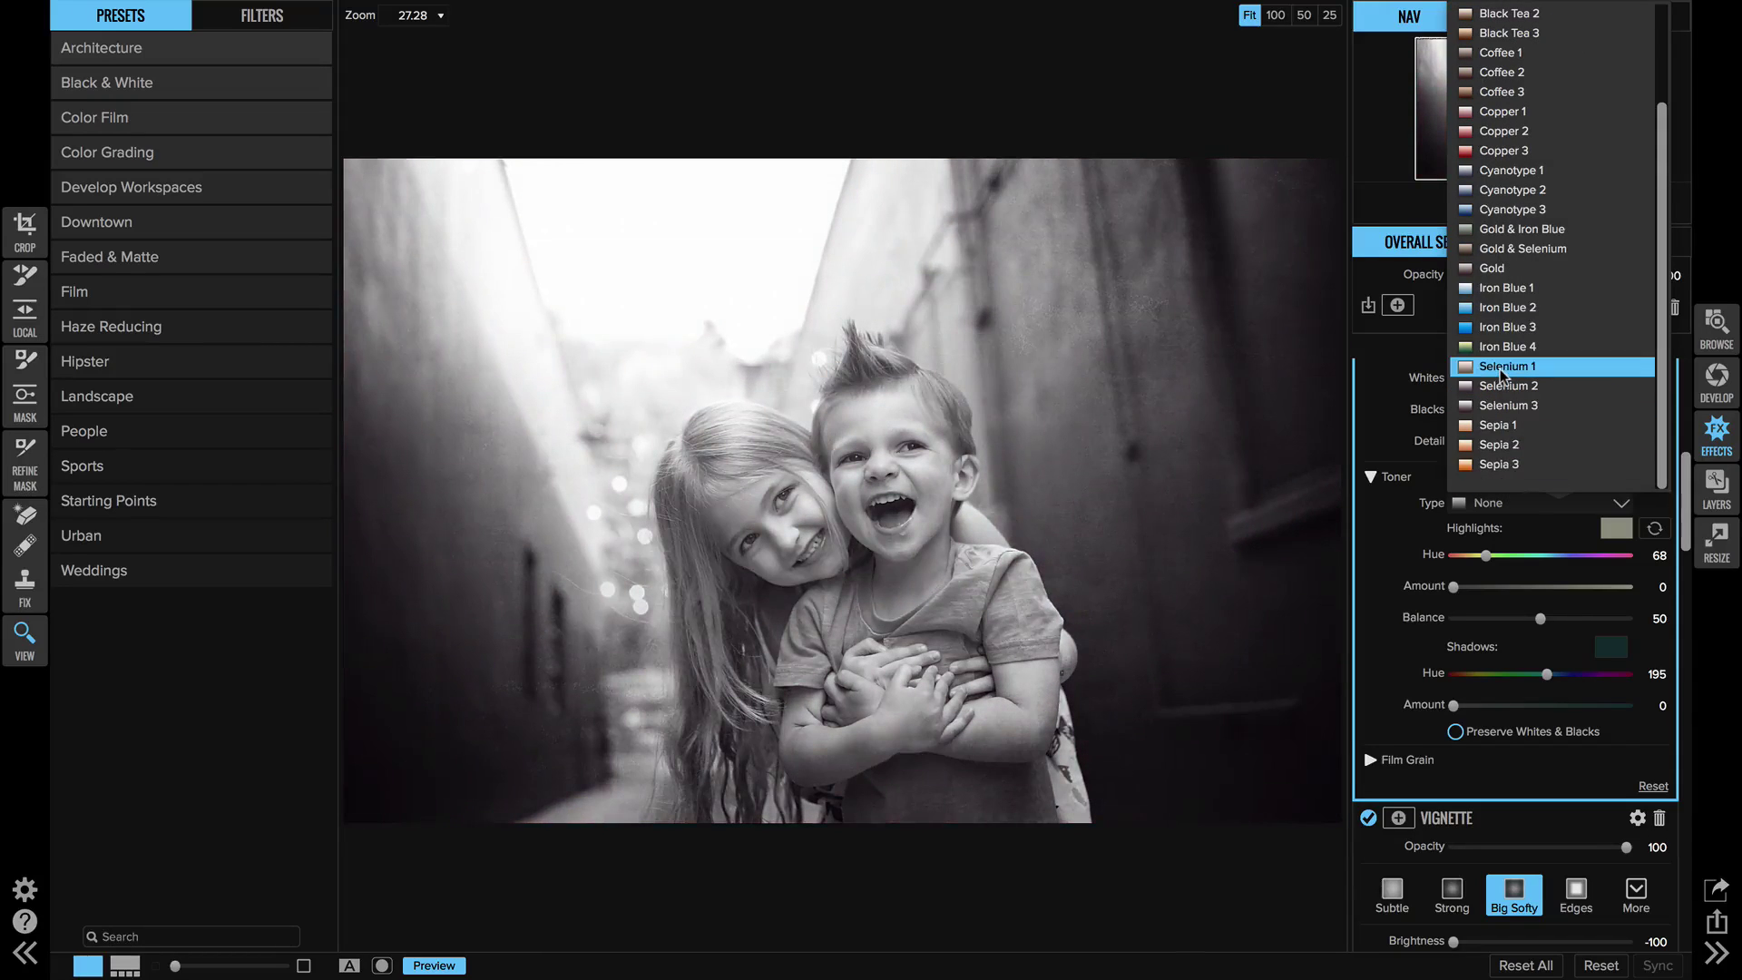
click(1513, 368)
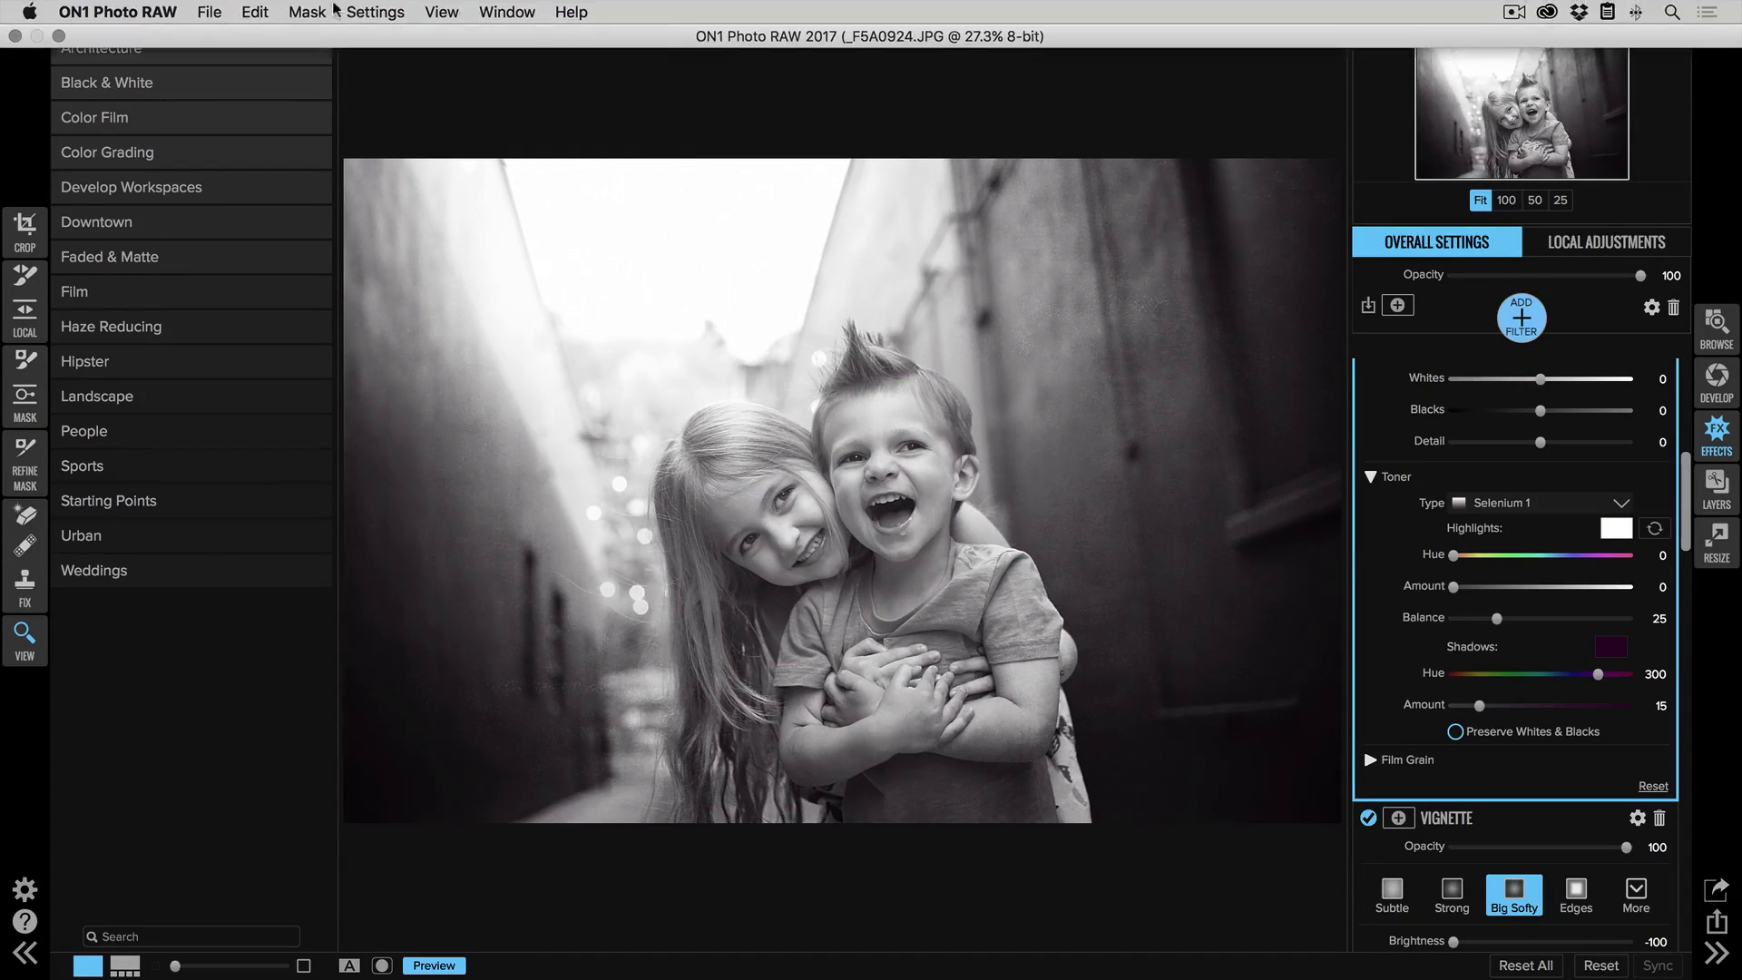
Save the look as the 'Warm BW' preset in Downtown, then reset all adjustments.
click(356, 11)
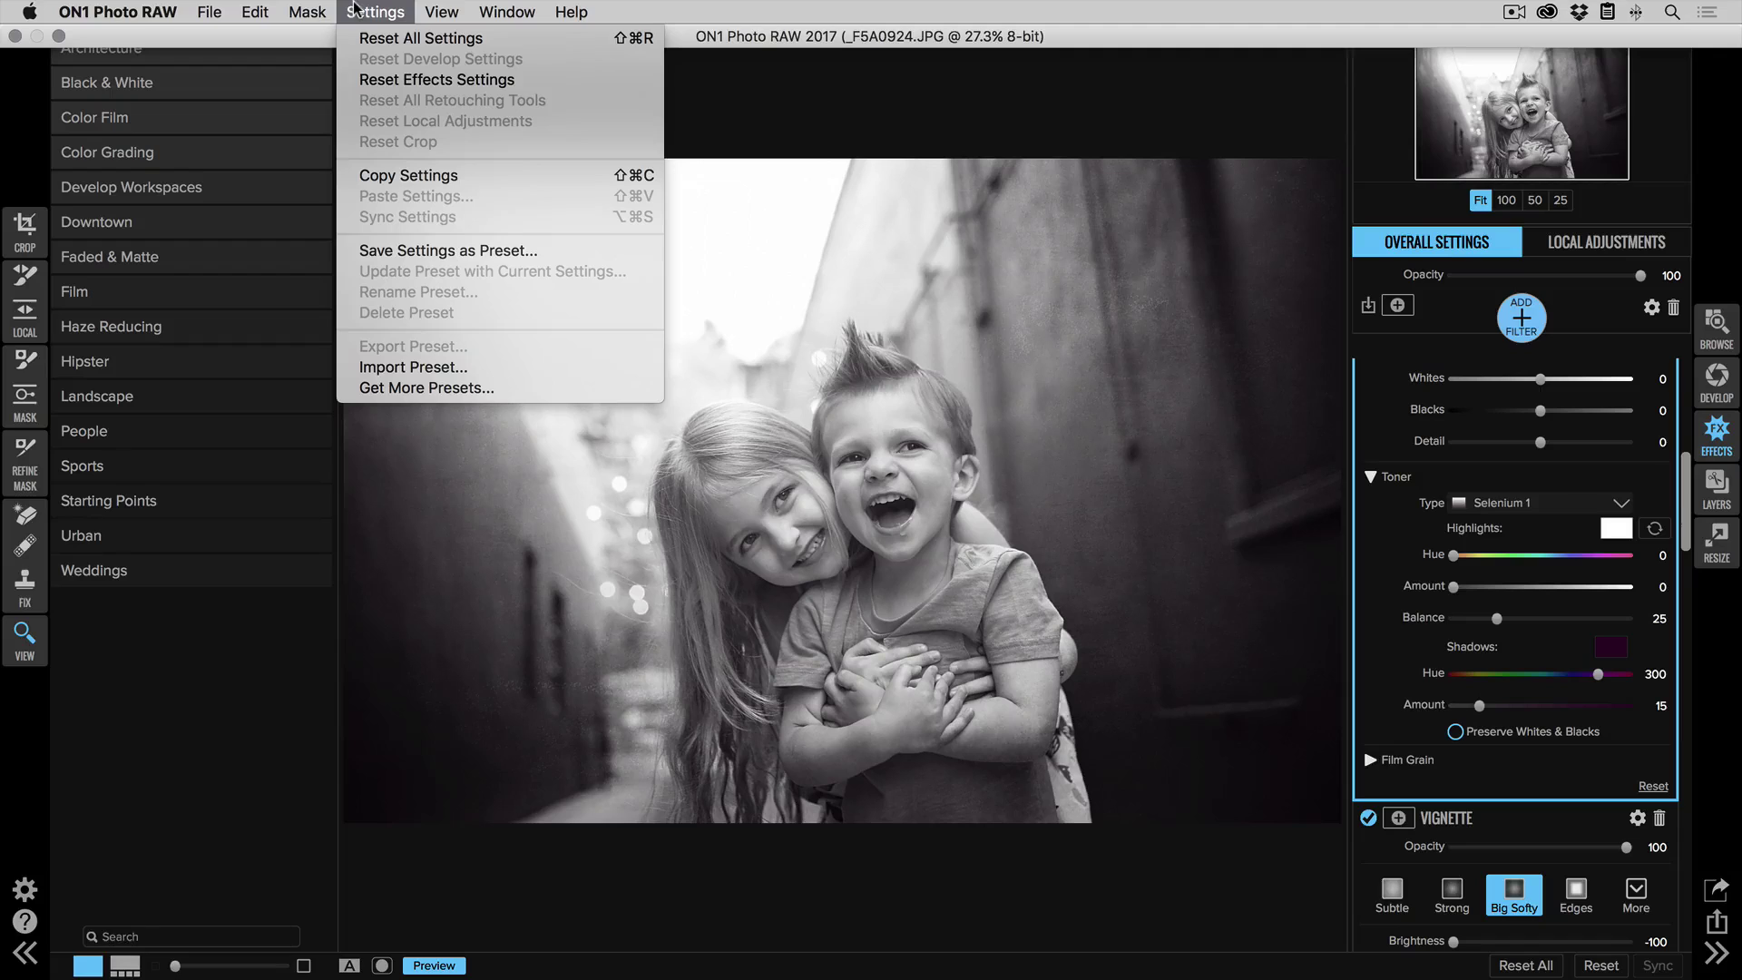
click(407, 252)
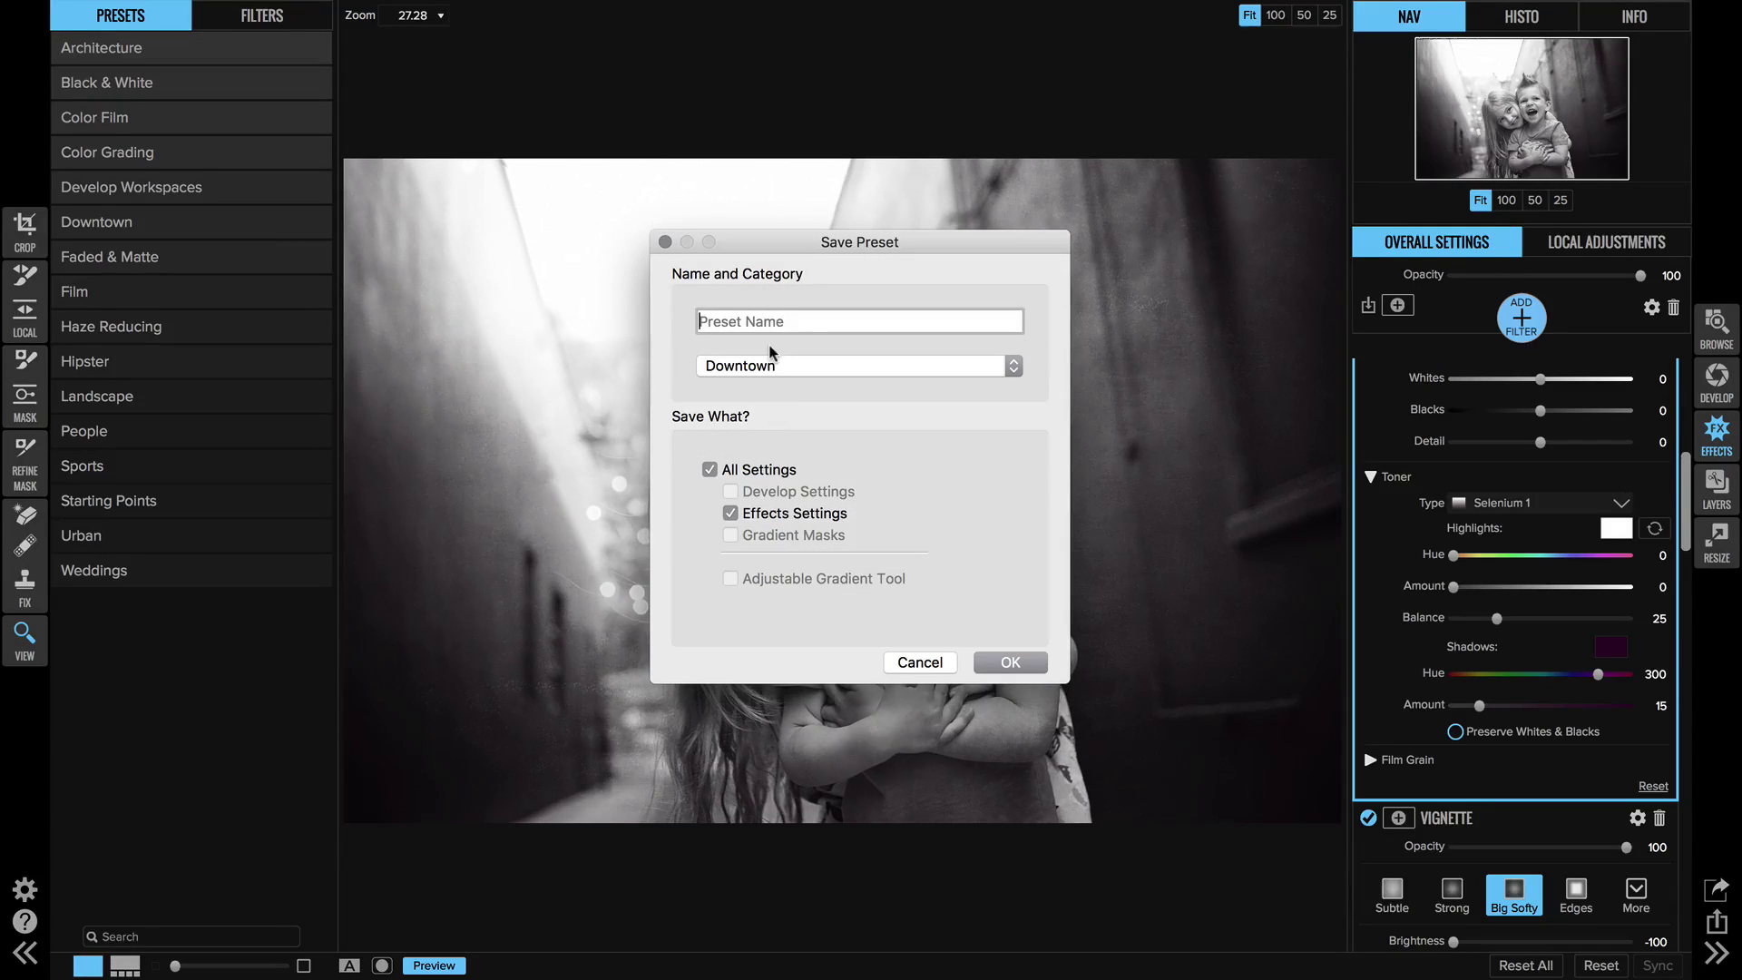
text(B)
key(BackSpace)
text(Warm BW)
click(1024, 666)
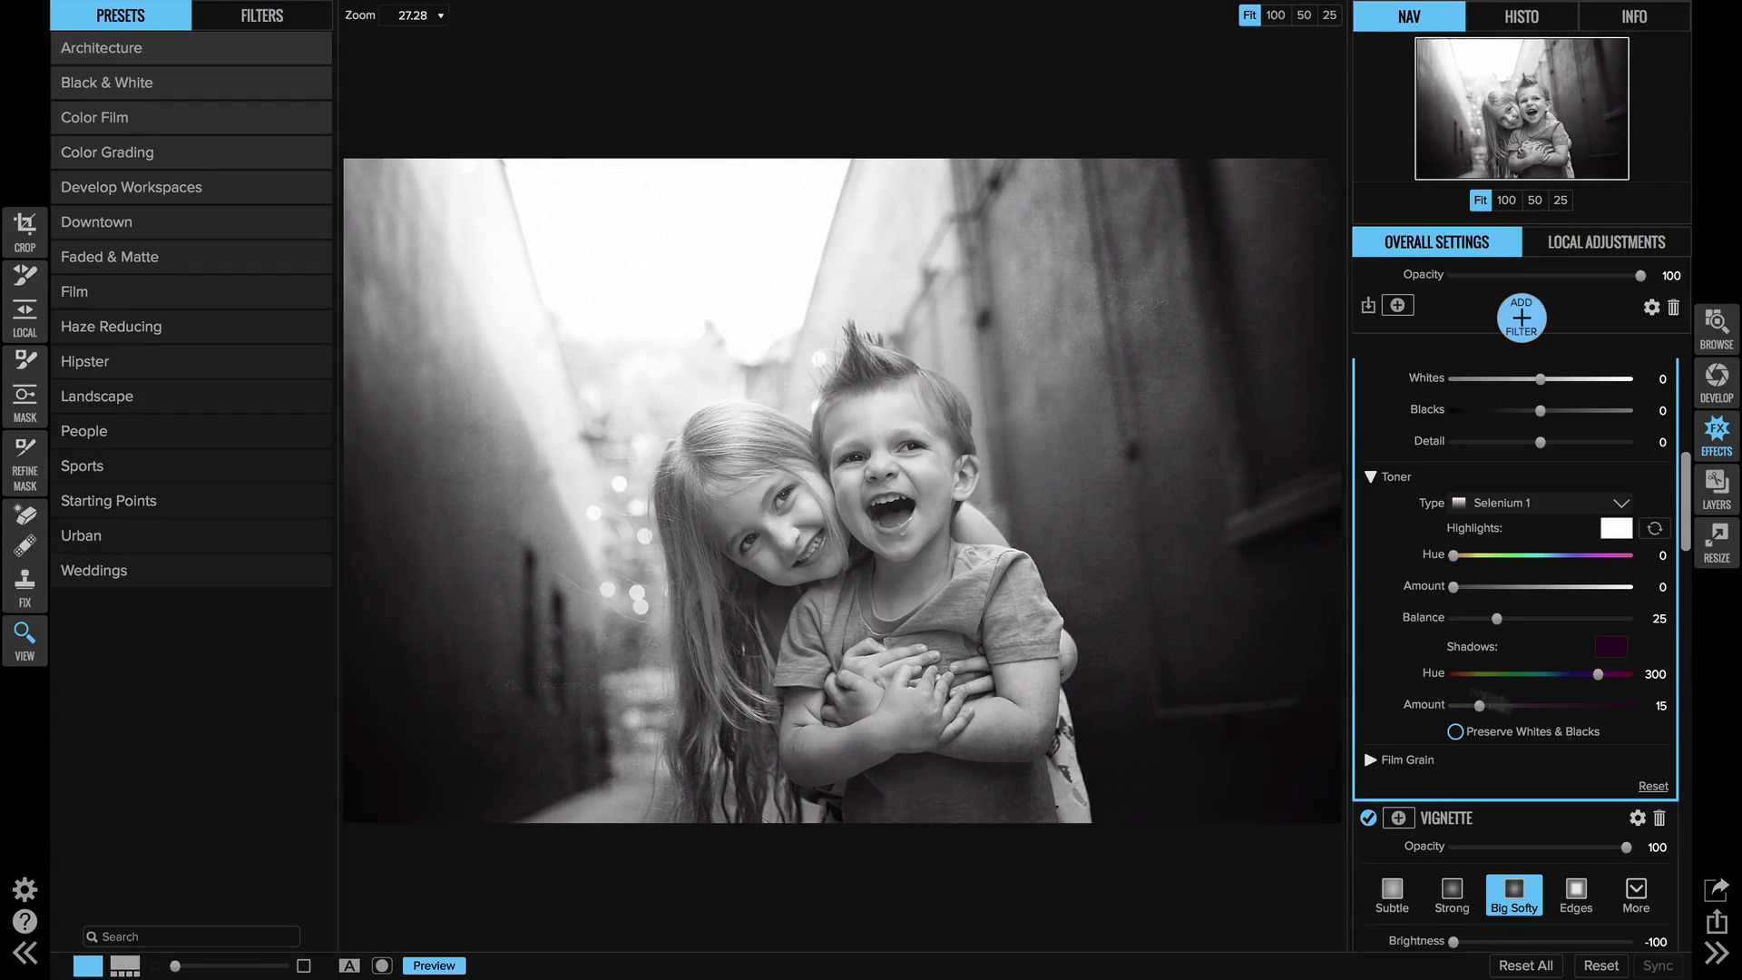
click(1532, 964)
Back in Browse, select _F5A0885 (girl in butterfly dress) and open it in Effects.
click(1717, 324)
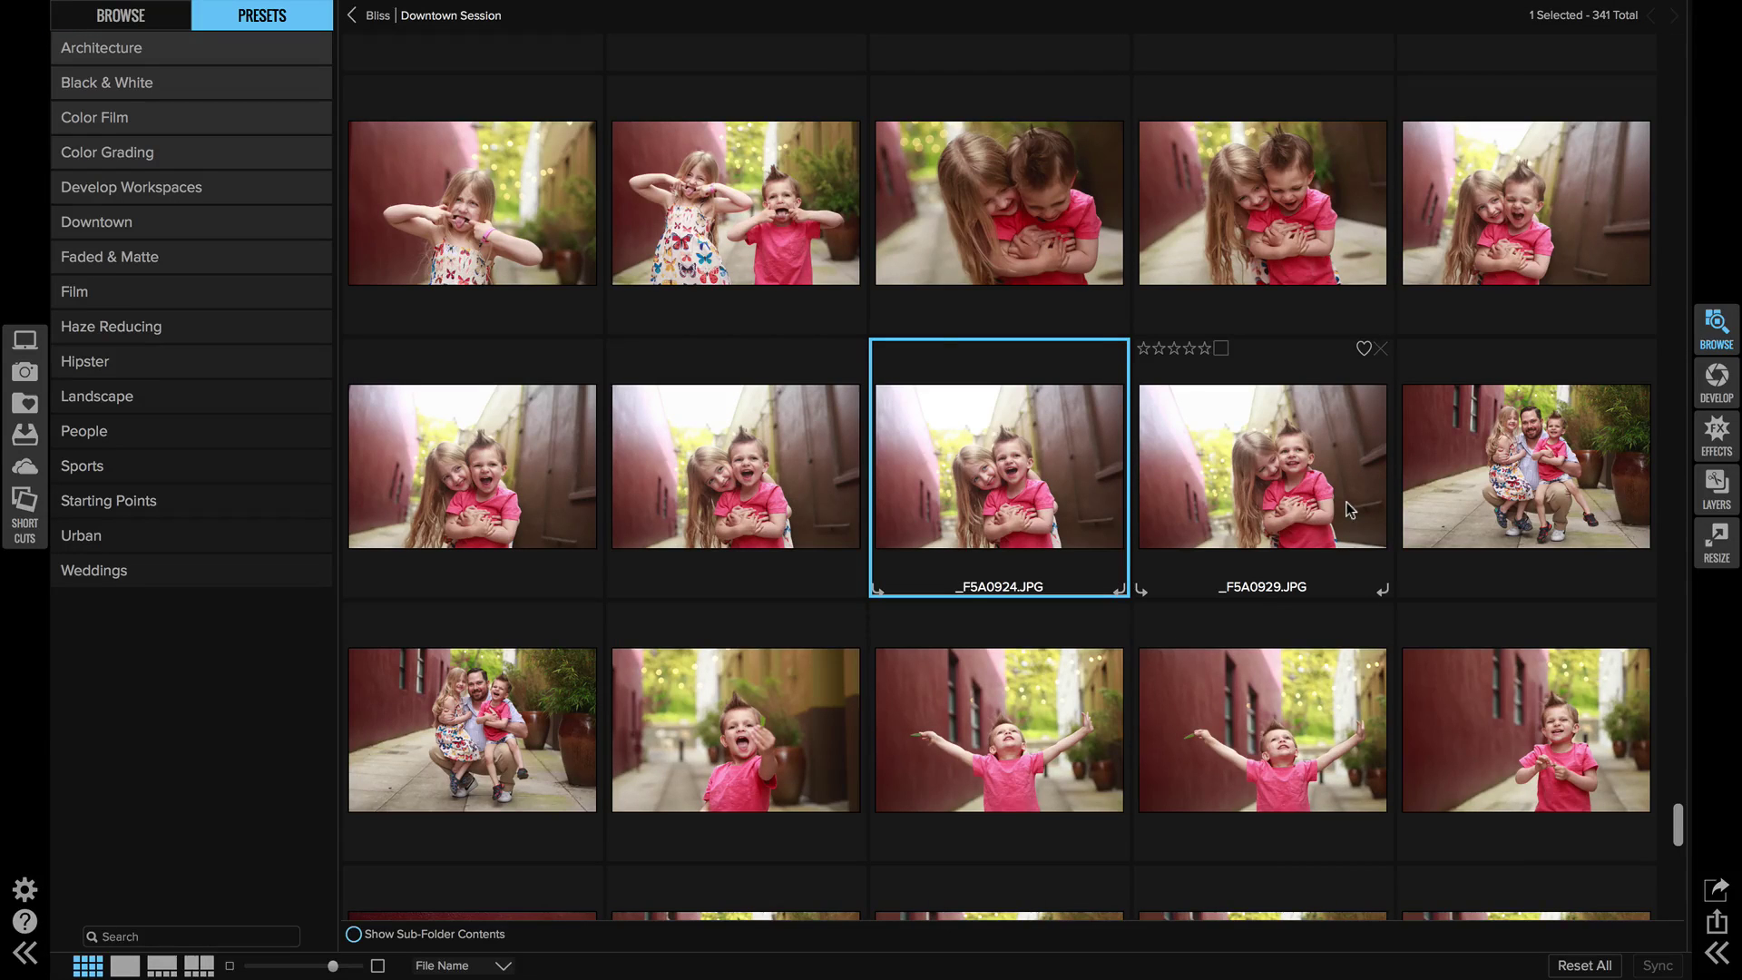
scroll(915, 505, up, 2)
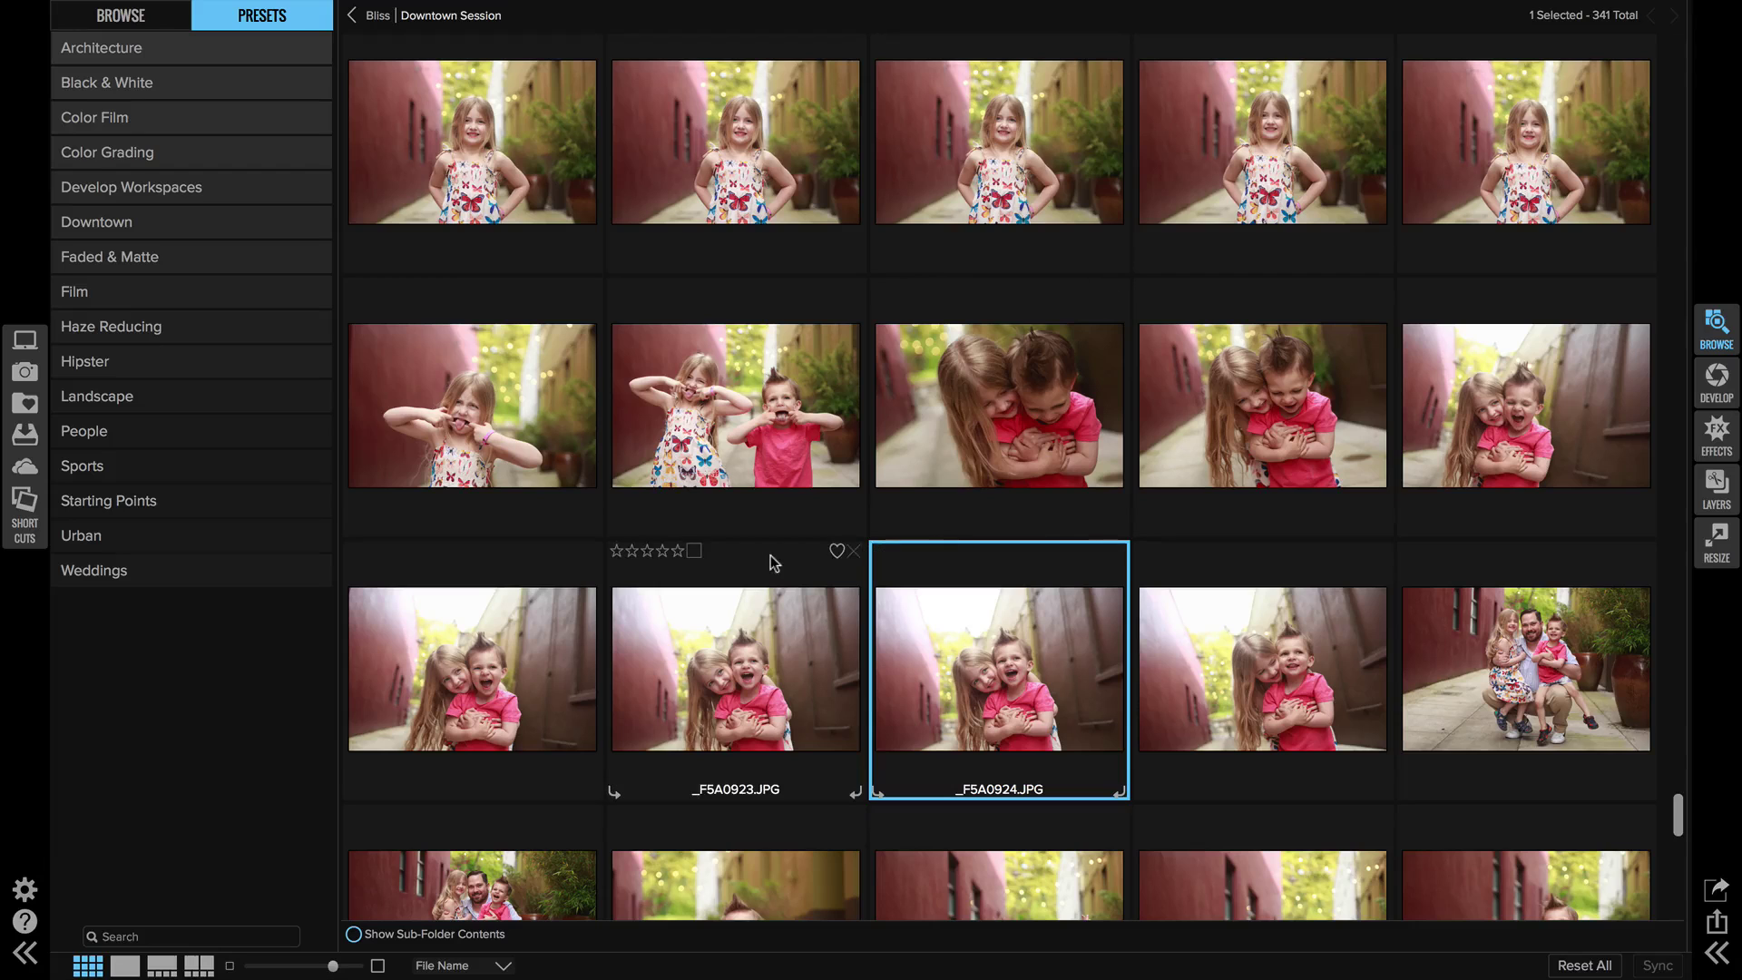
click(952, 236)
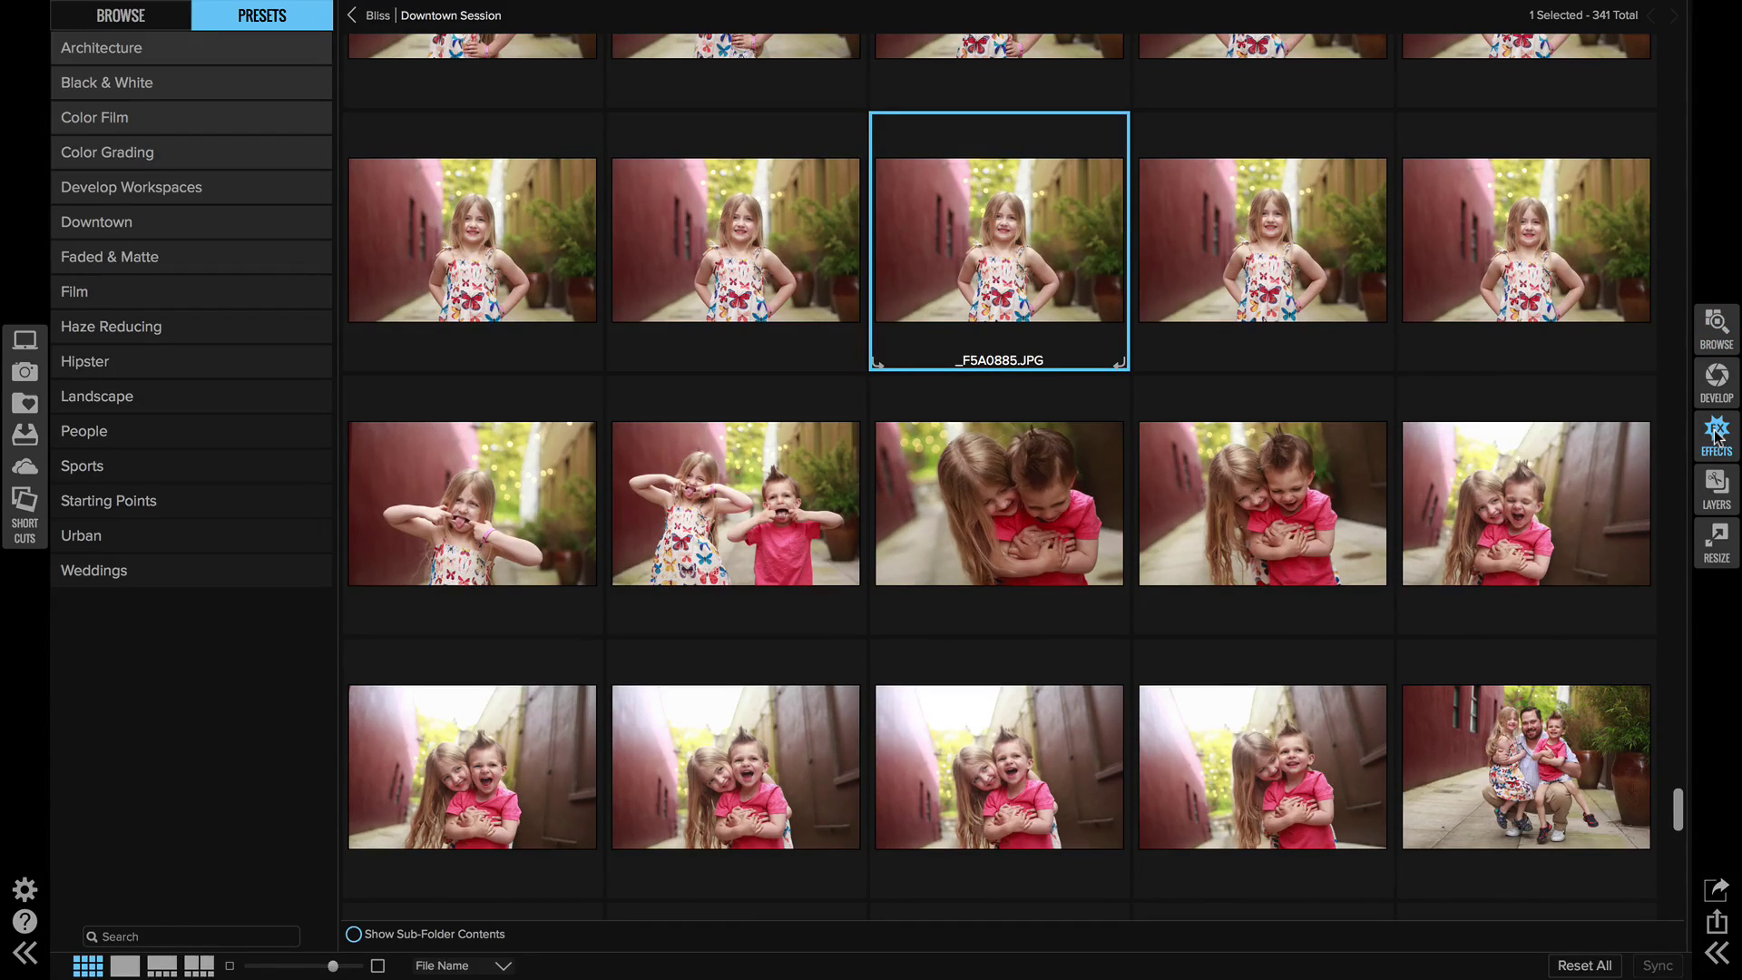
click(1714, 437)
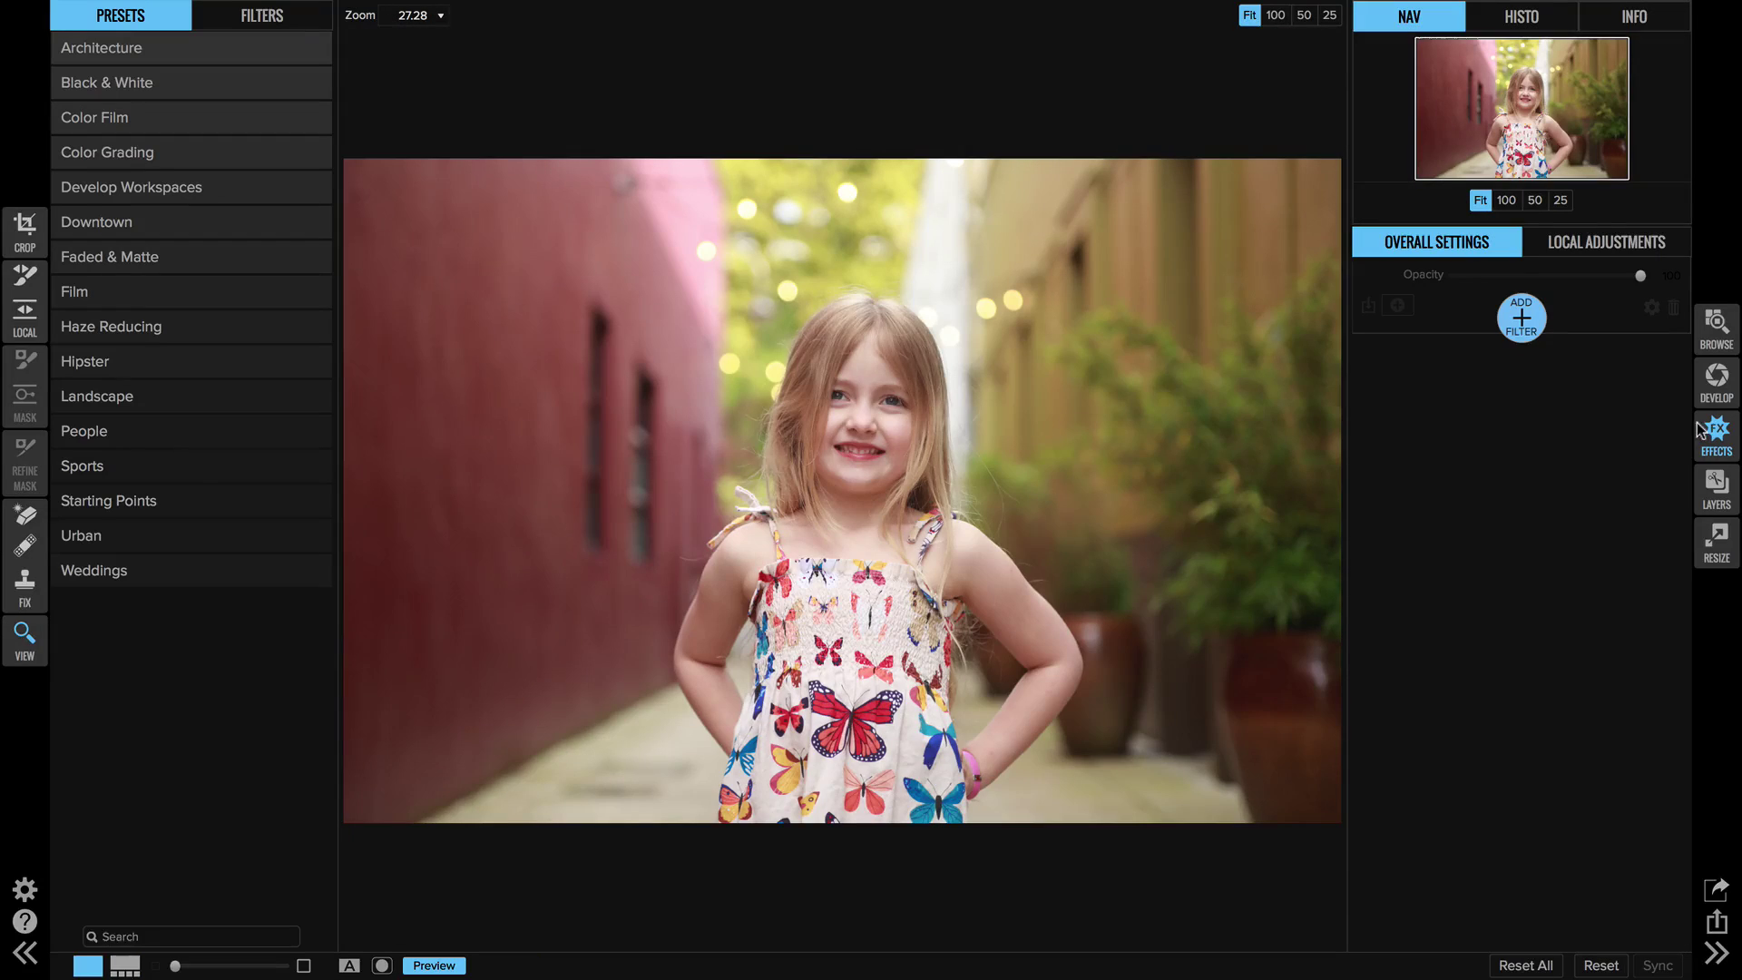
Apply the Faded & Matte preset Intense Matte - Pastel Pink, faded to 37 opacity.
click(105, 259)
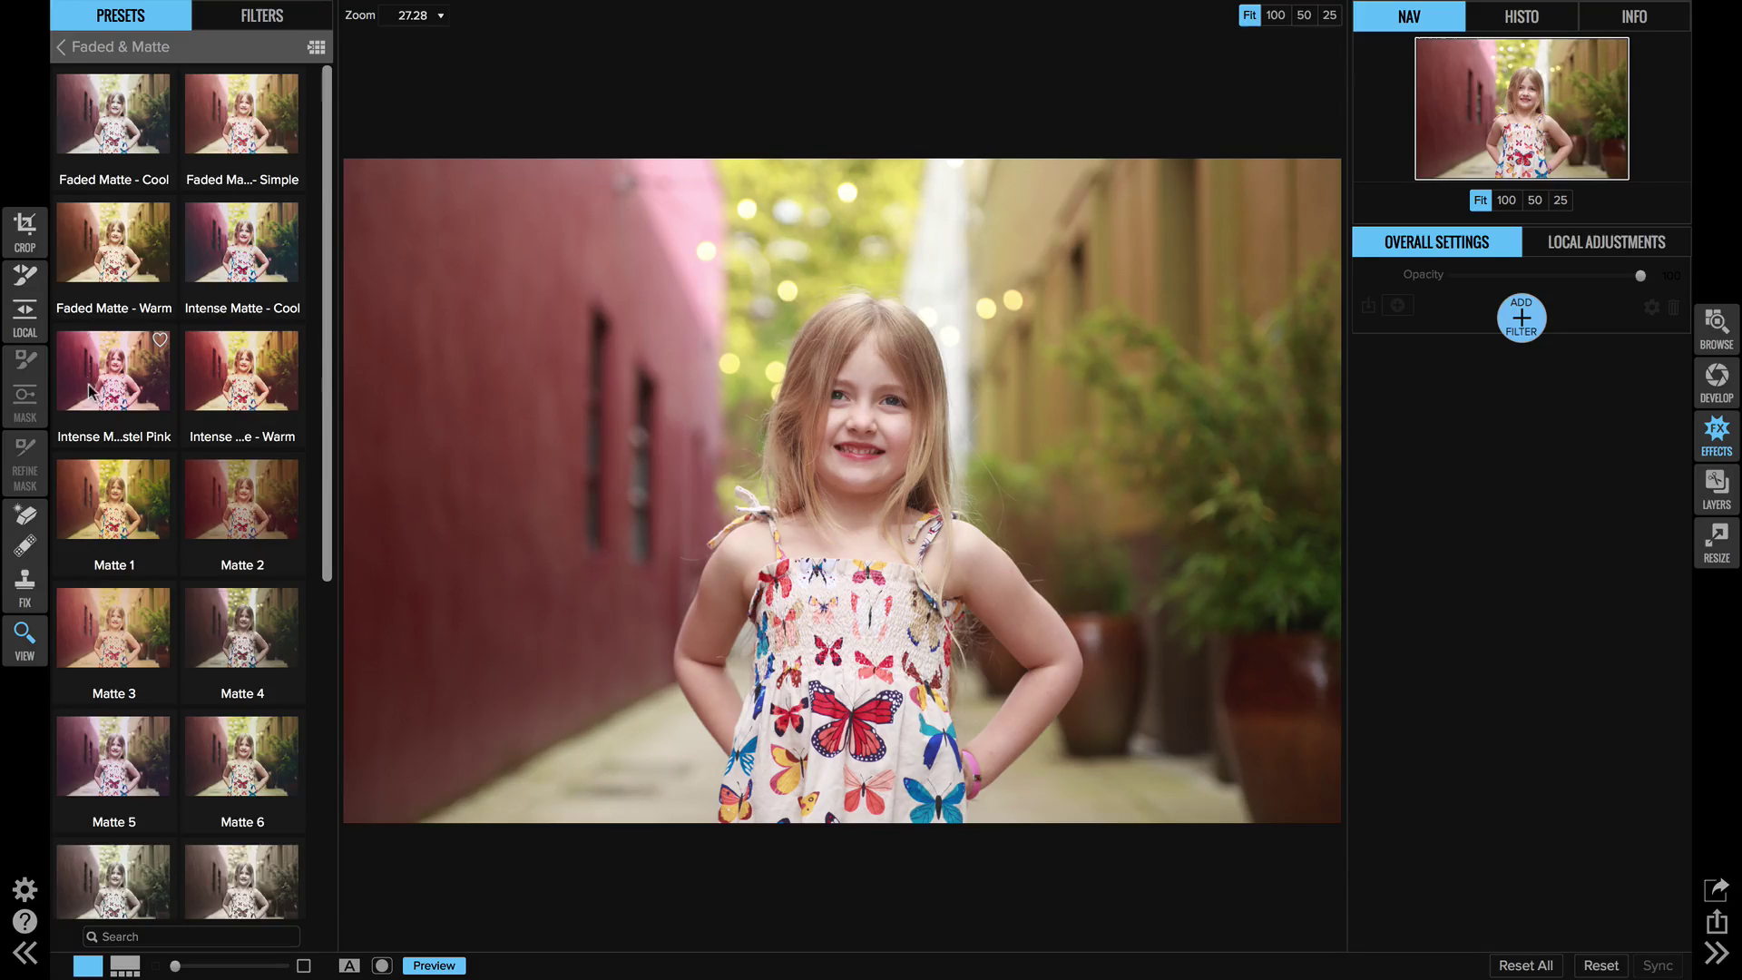
click(90, 379)
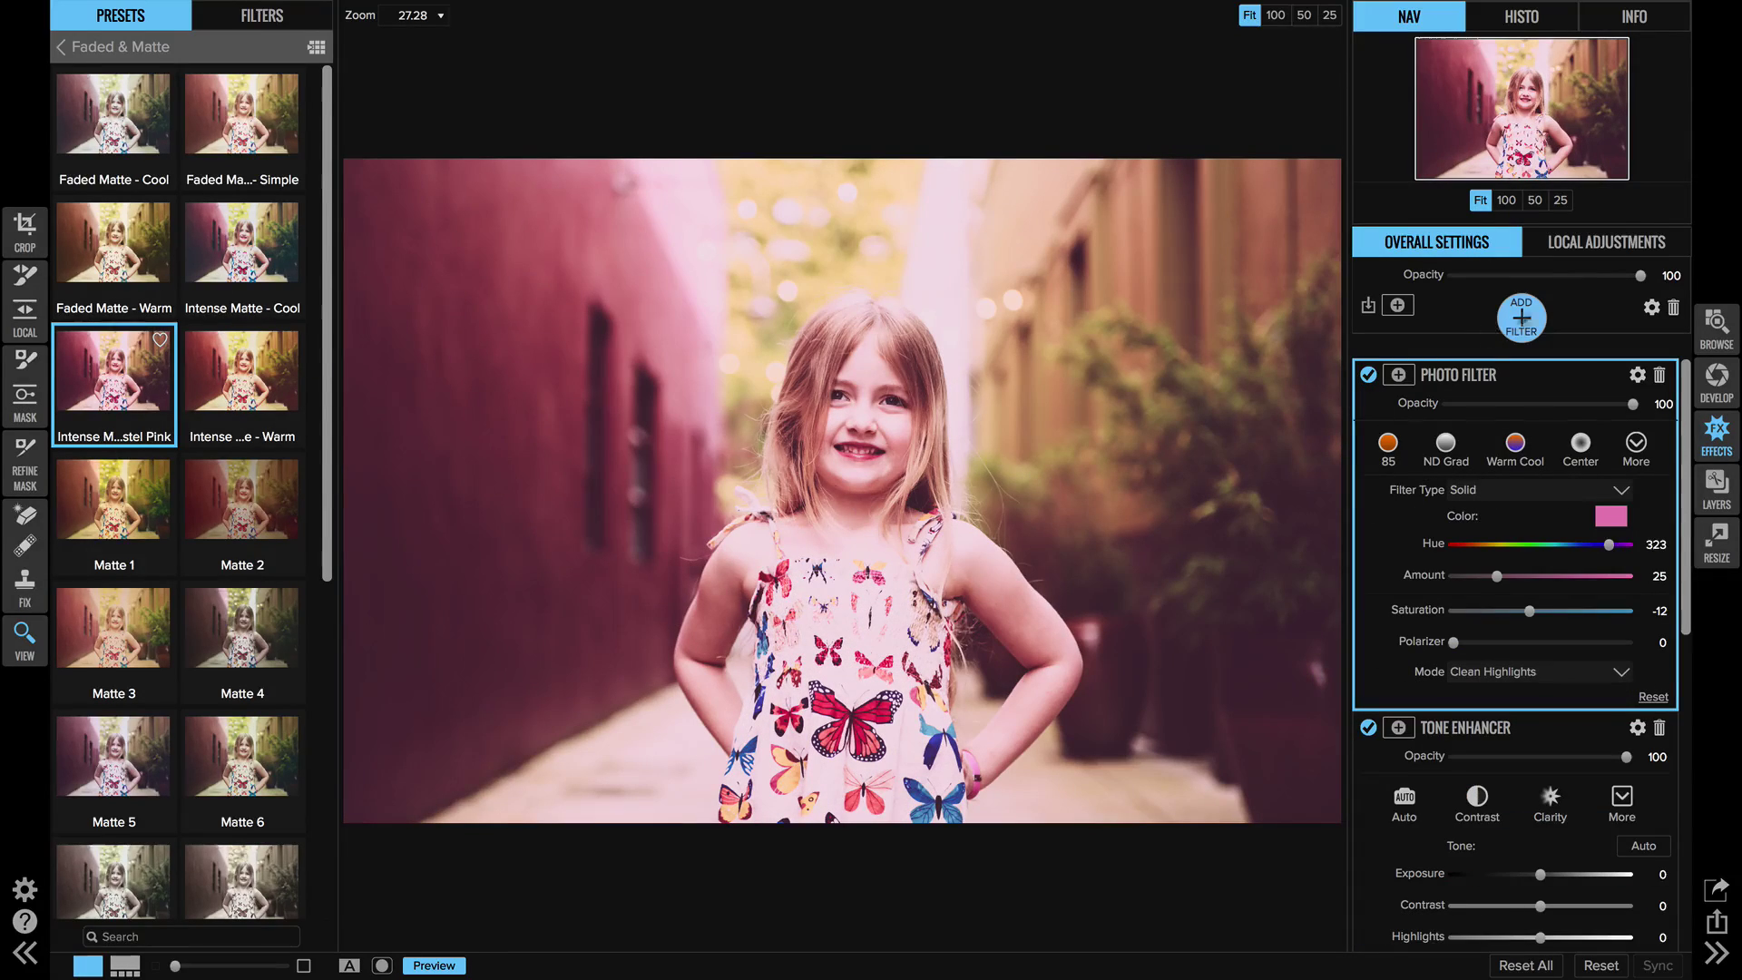
drag(1645, 277, 1525, 282)
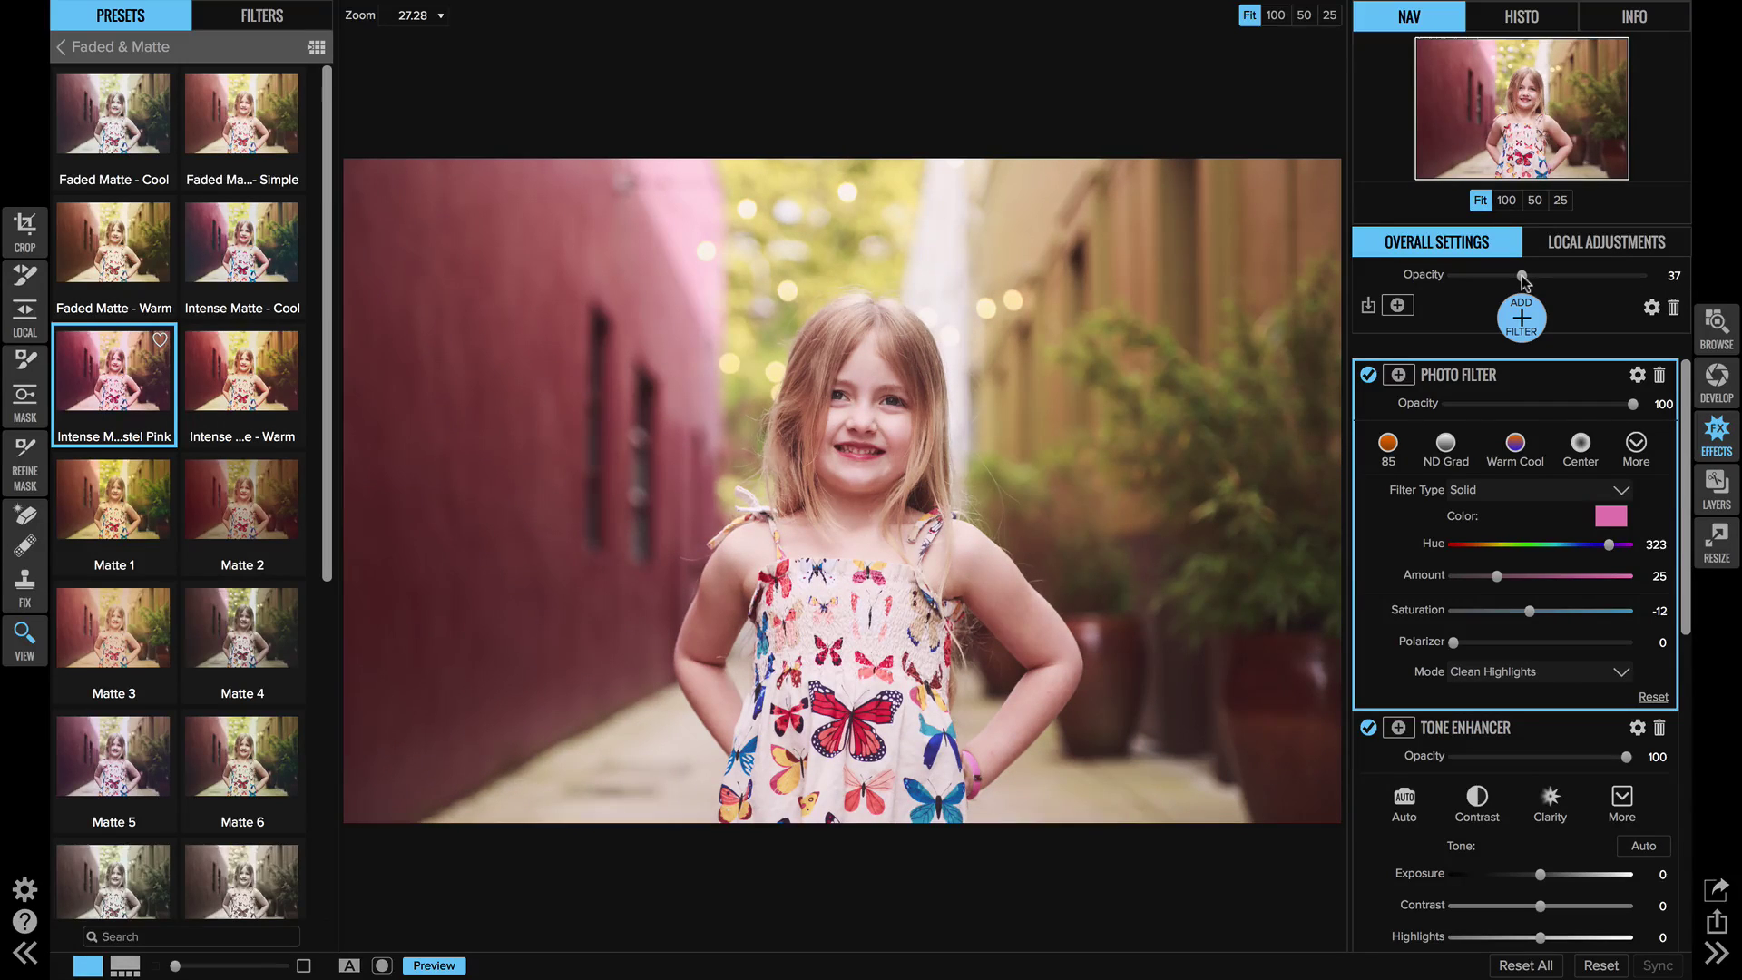
Save the look as preset 'Pink Pop' in Downtown and view the Downtown category.
click(370, 11)
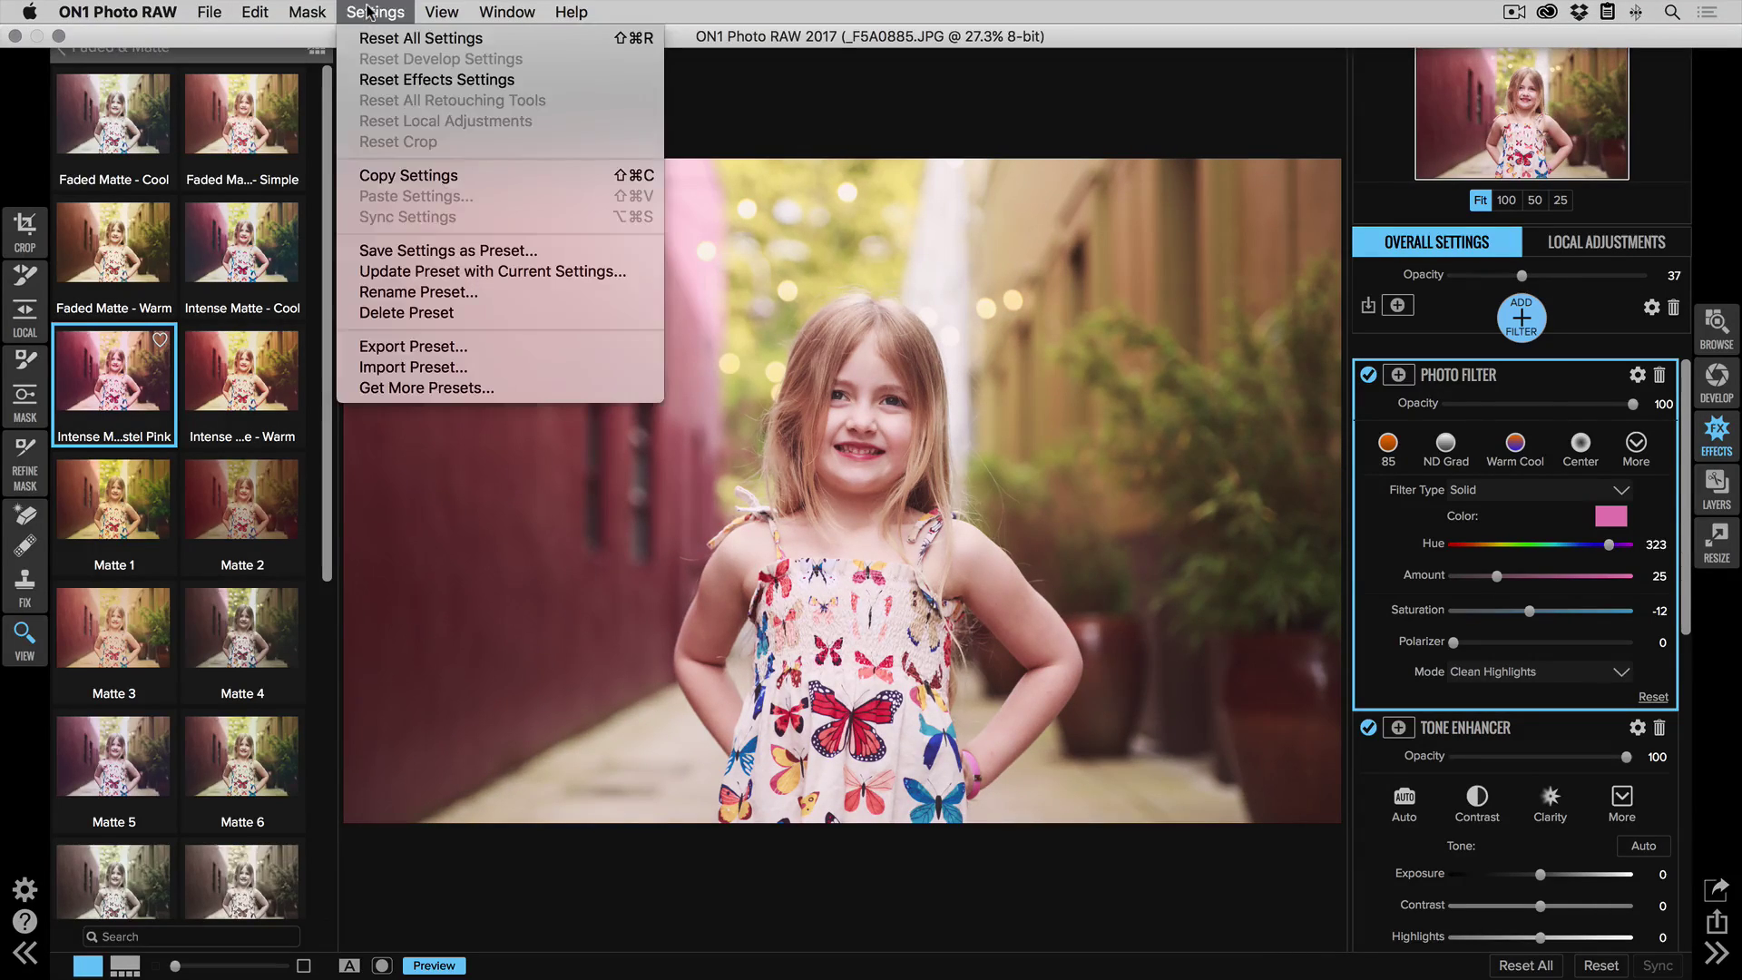
click(788, 331)
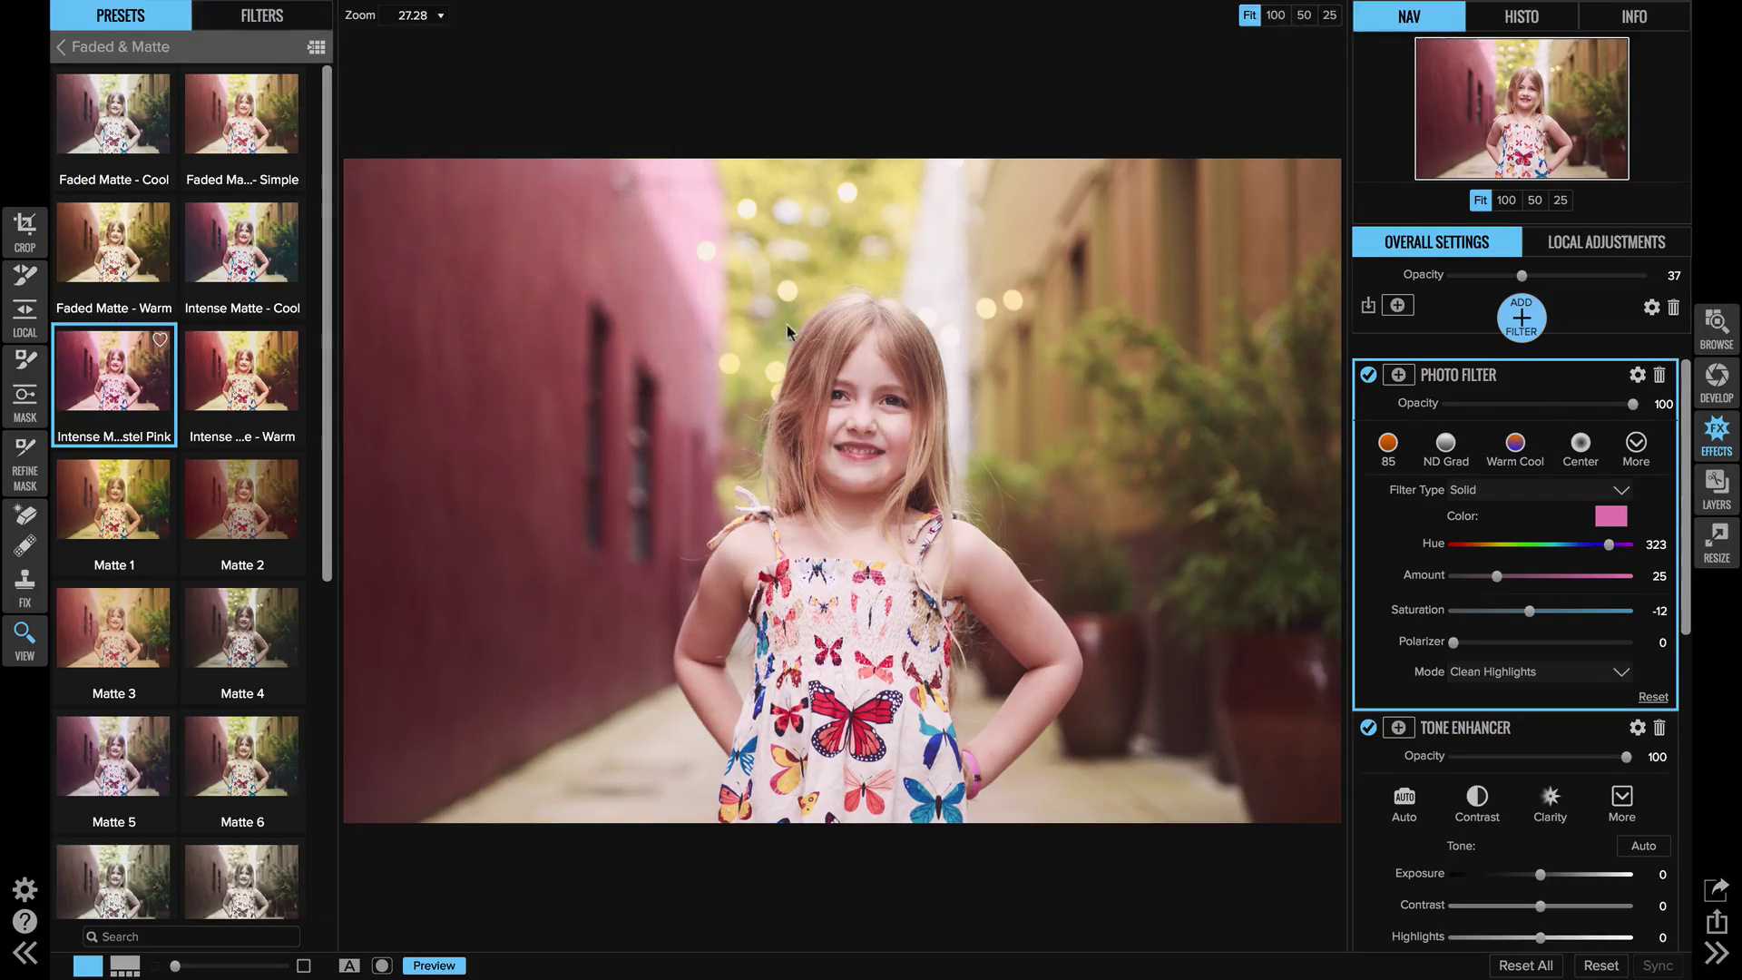
text(Pi)
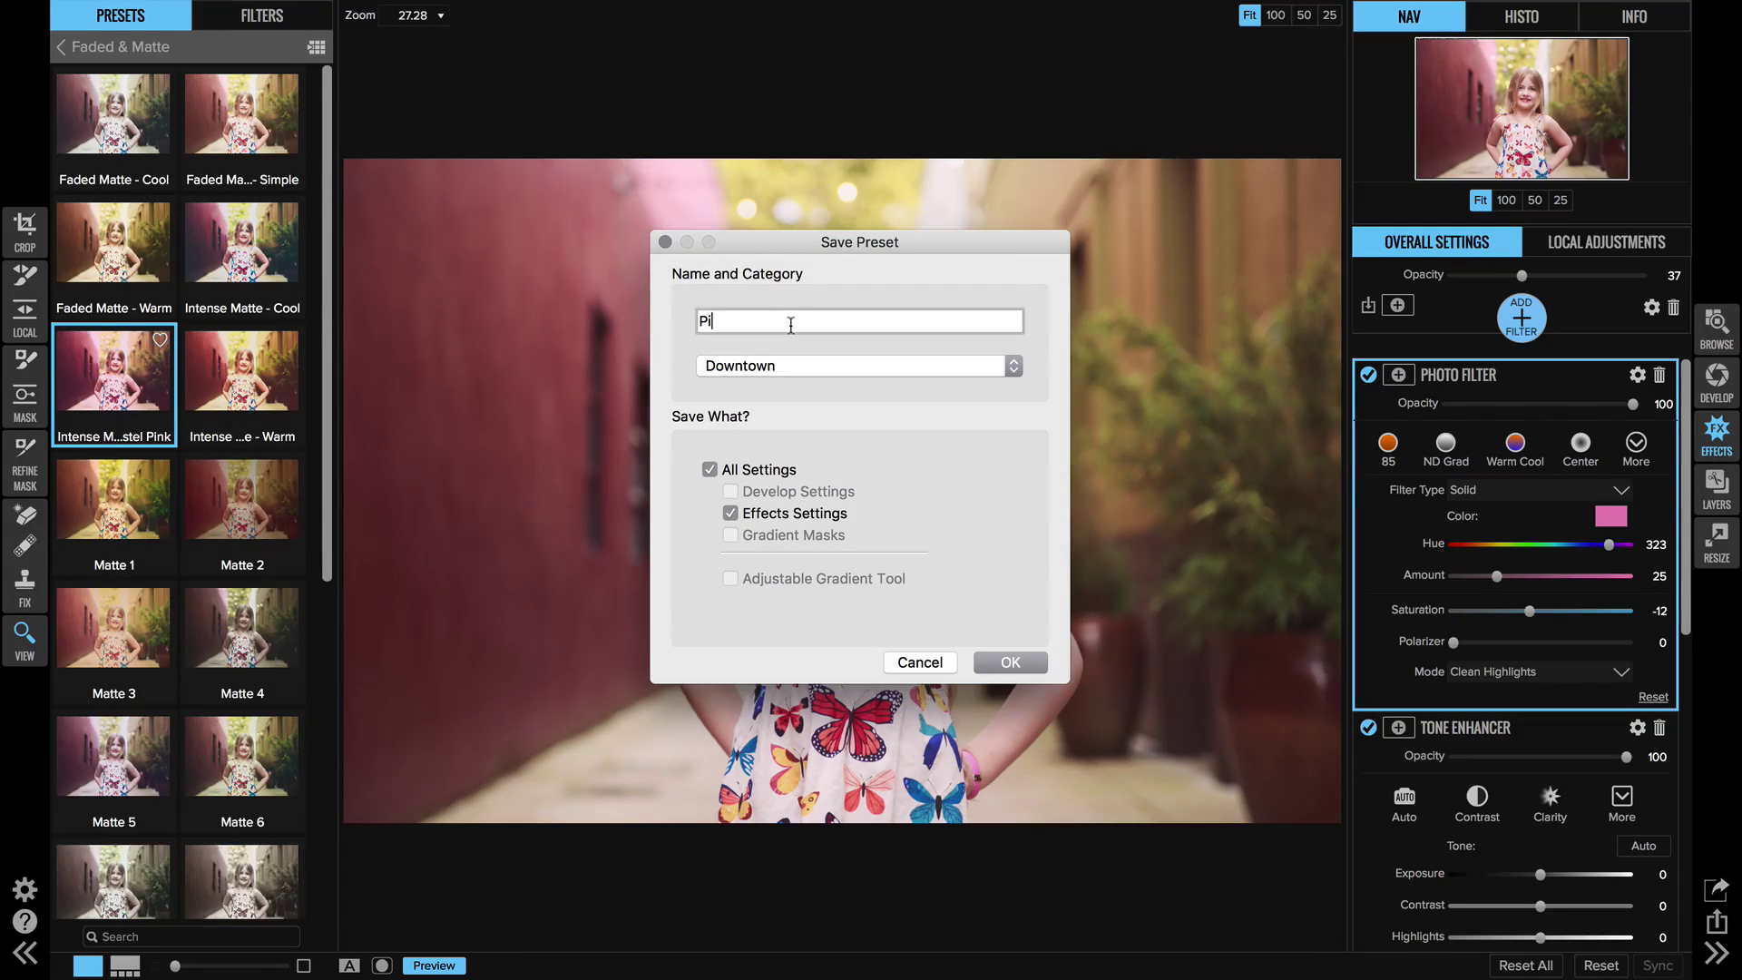
text(nk Po)
click(1035, 673)
click(77, 47)
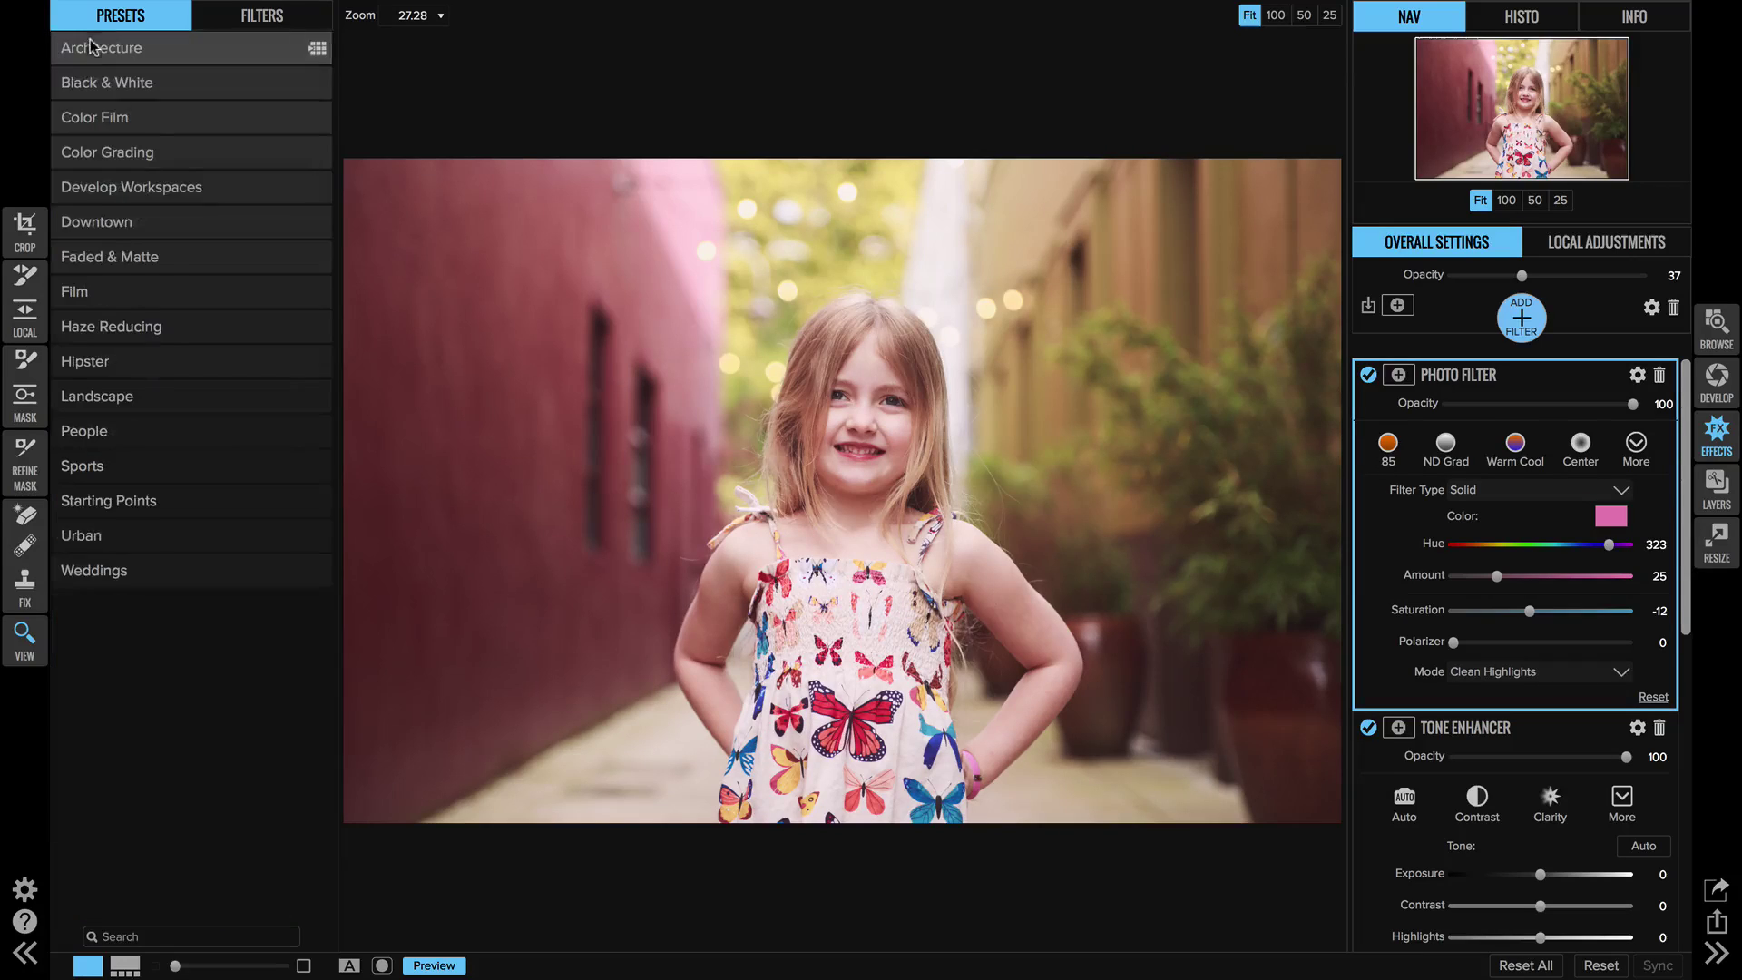
click(145, 223)
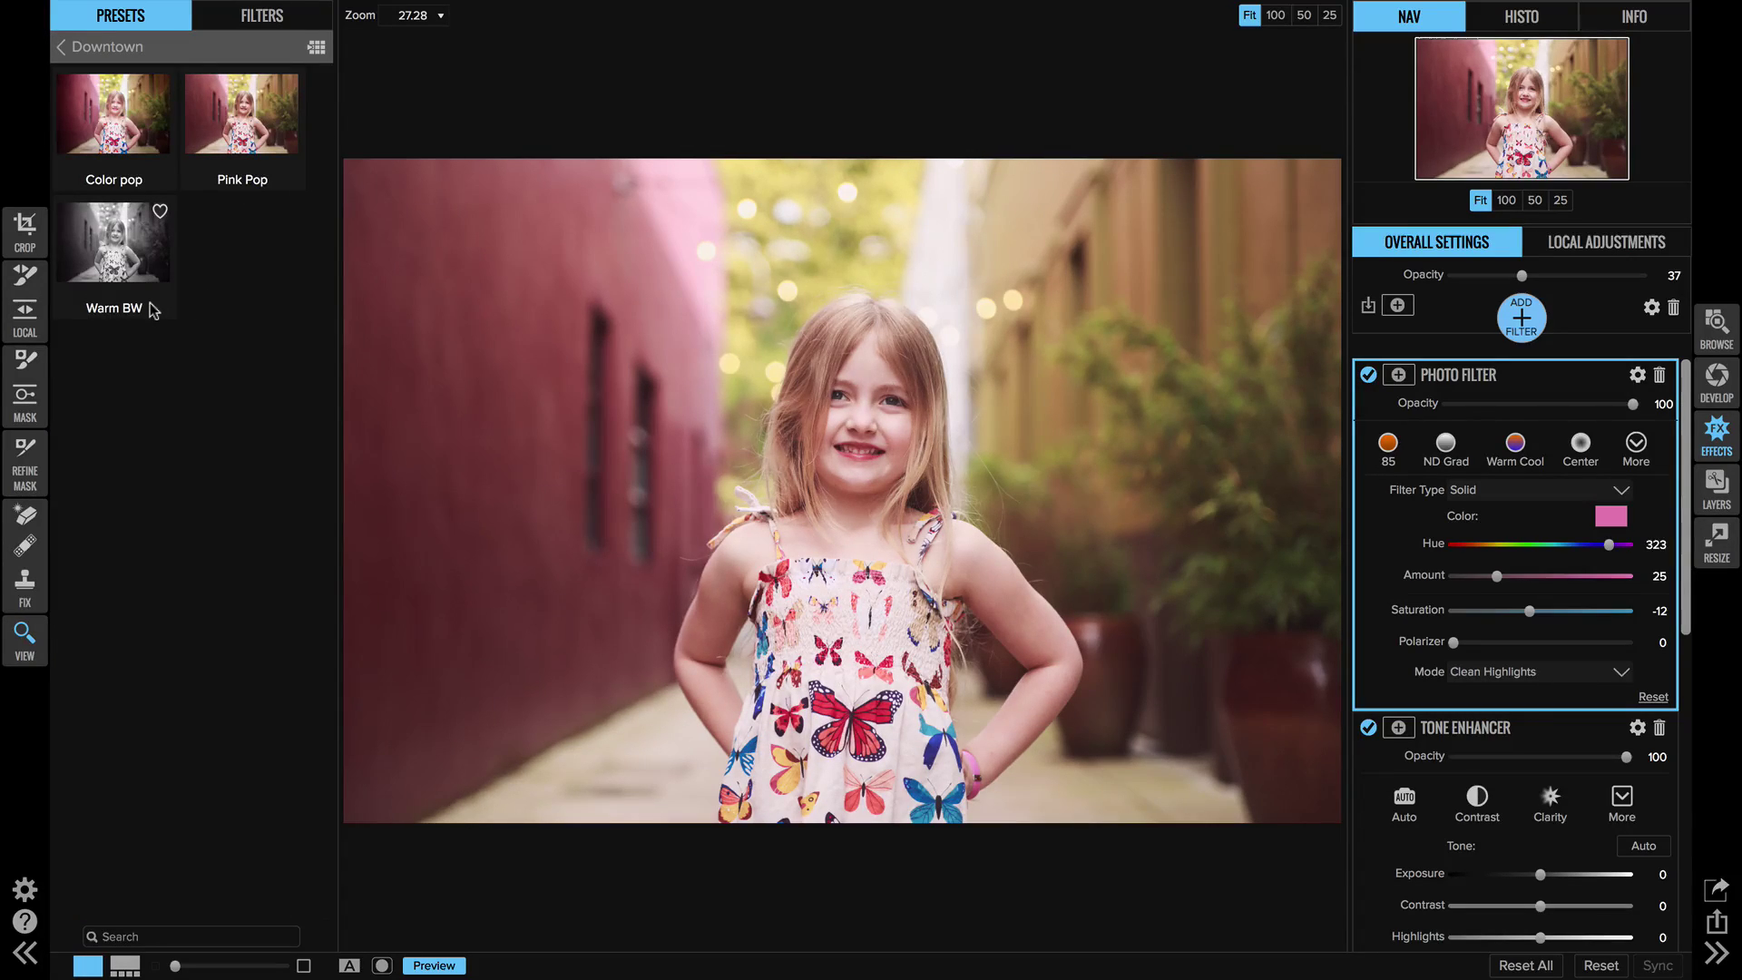
Return to Browse and open the Downtown preset category.
click(1706, 327)
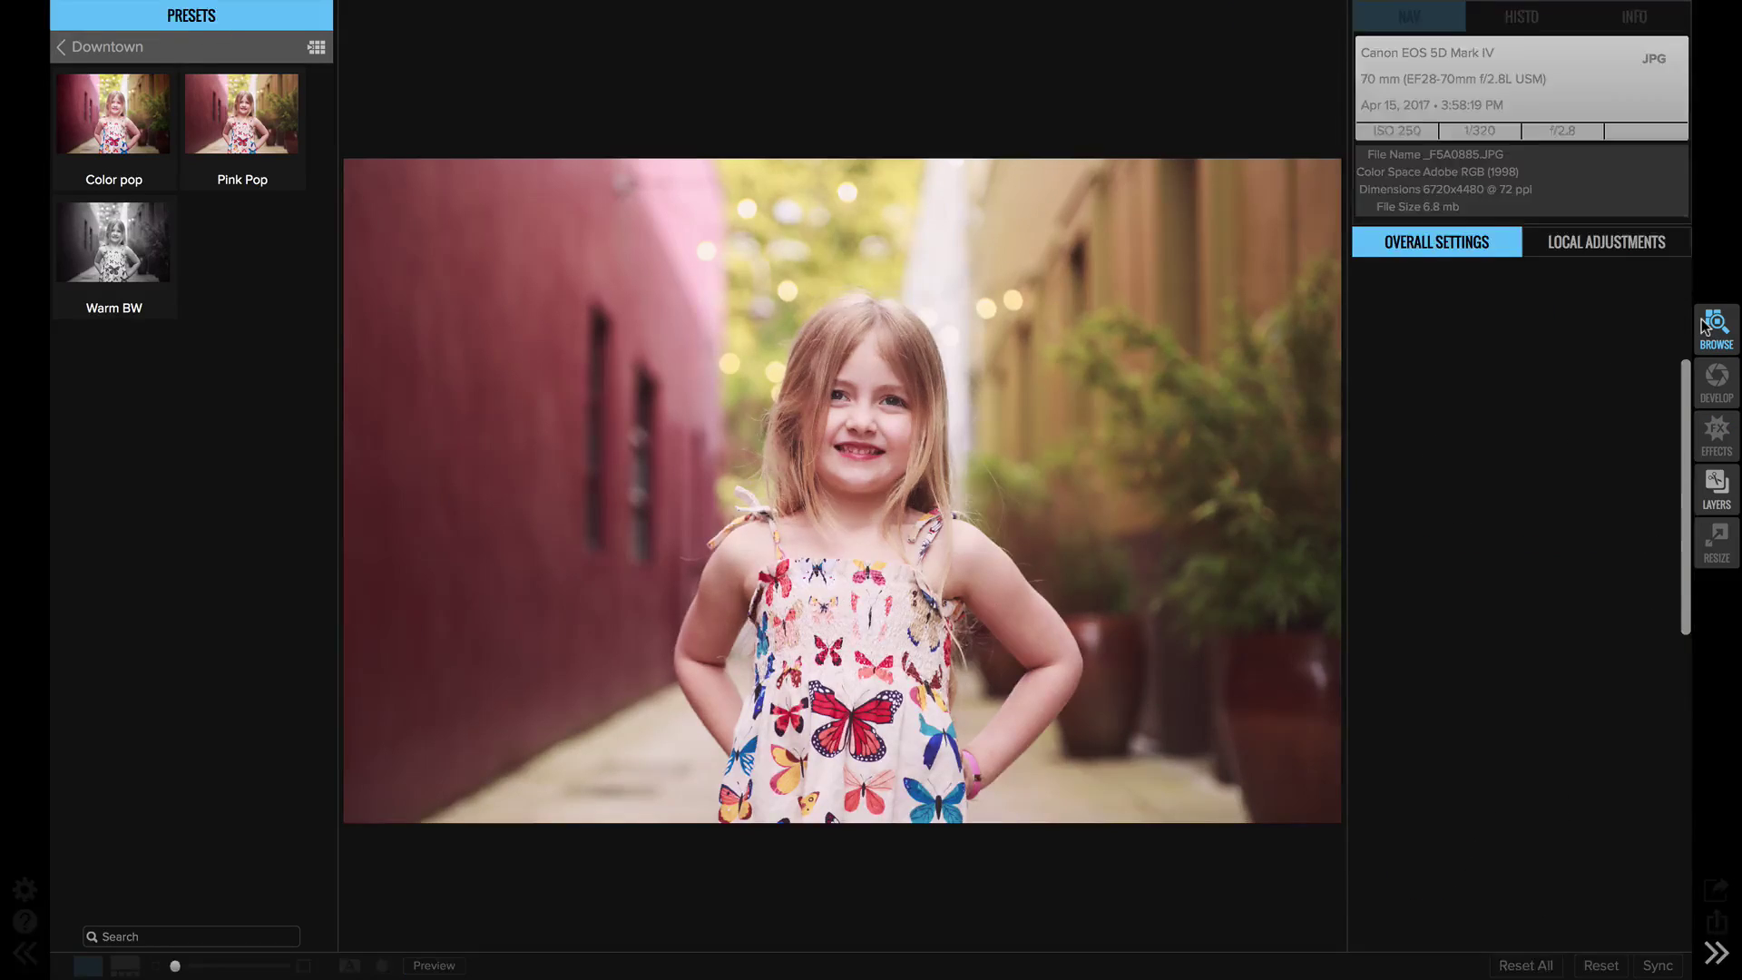
scroll(947, 572, up, 2)
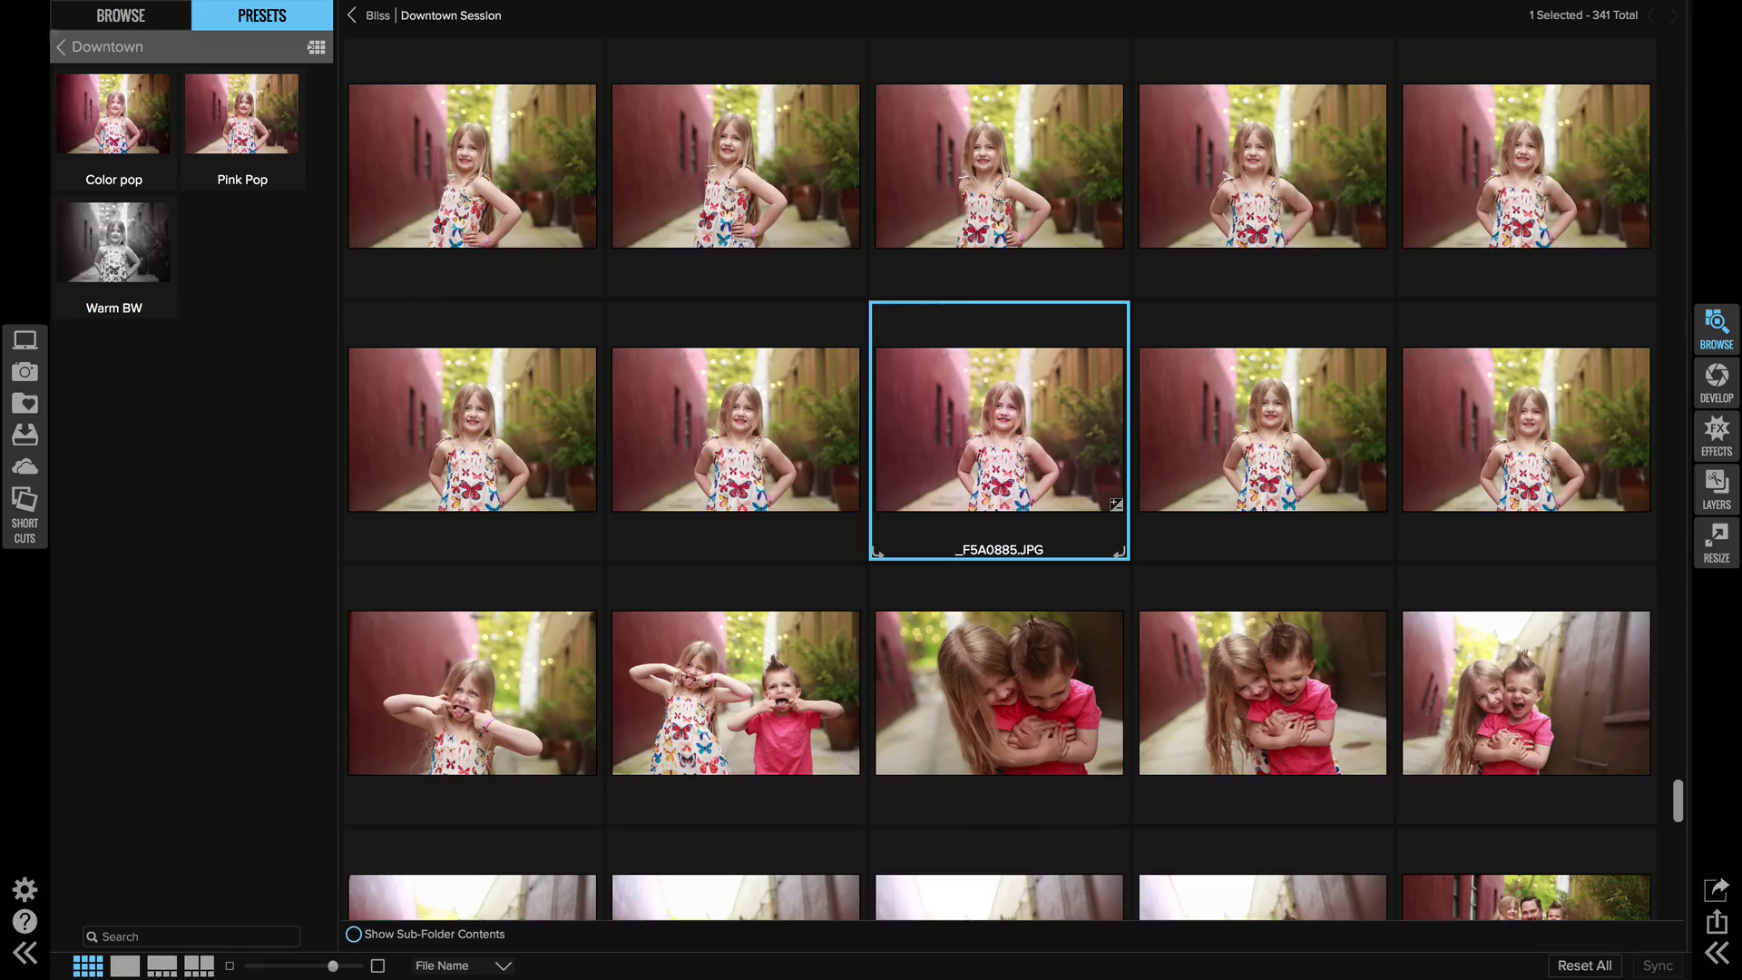
click(132, 49)
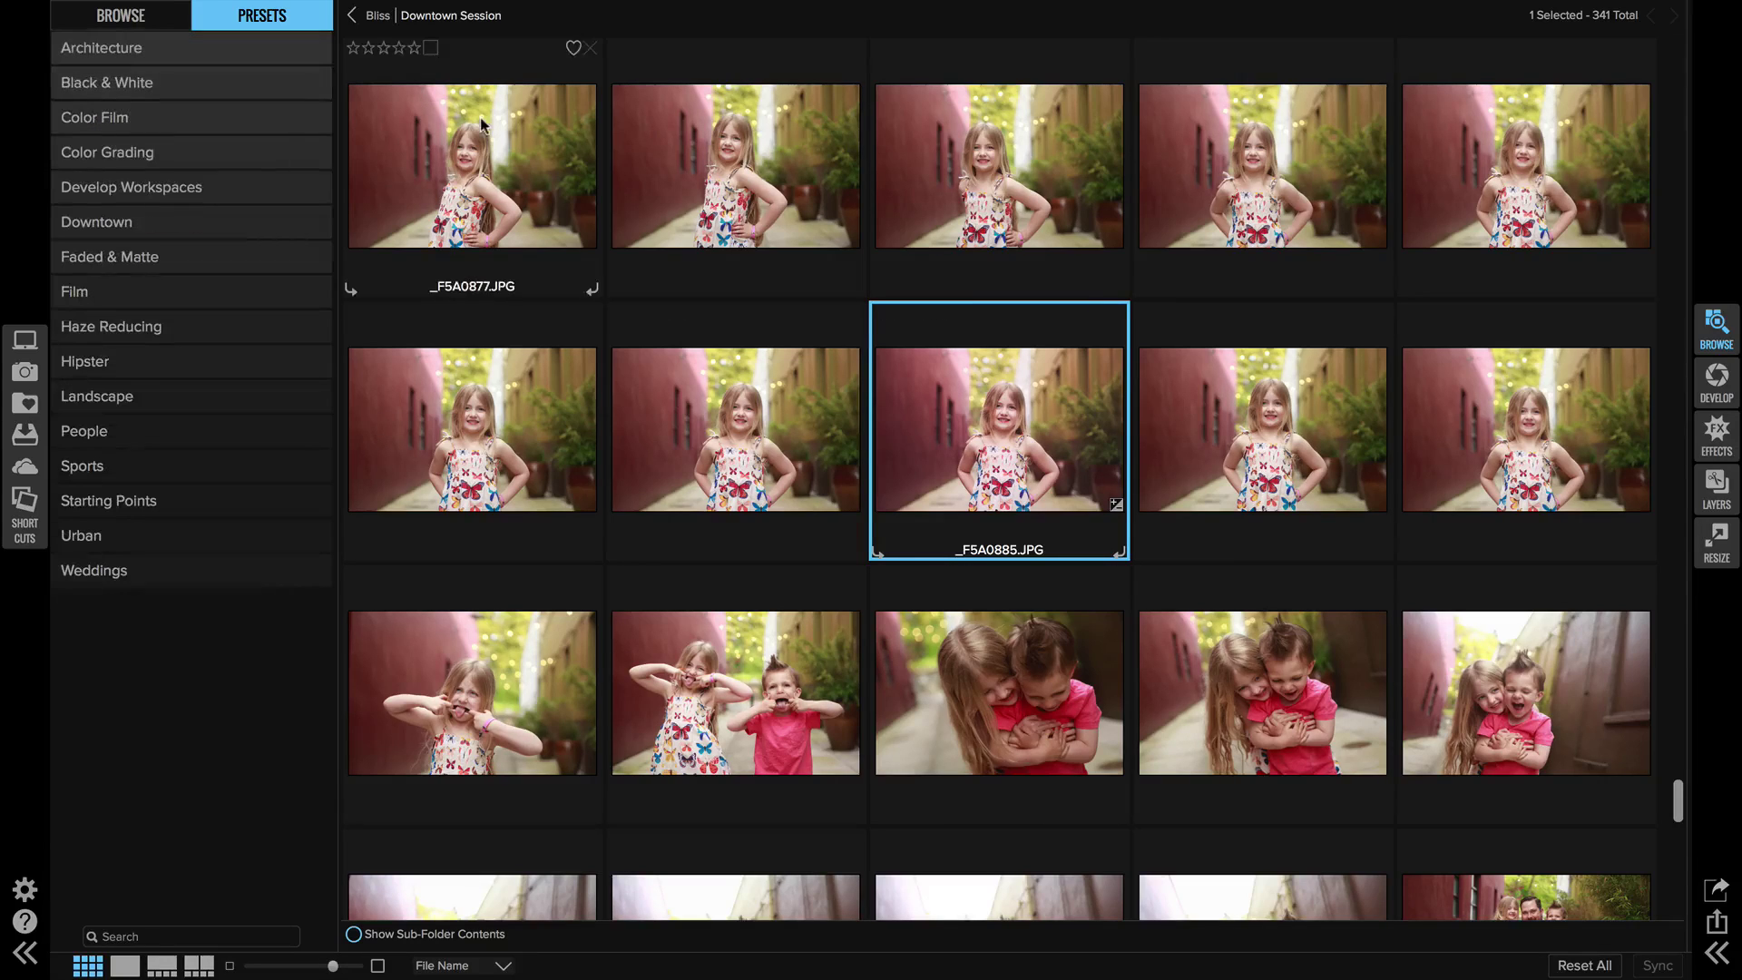
click(101, 225)
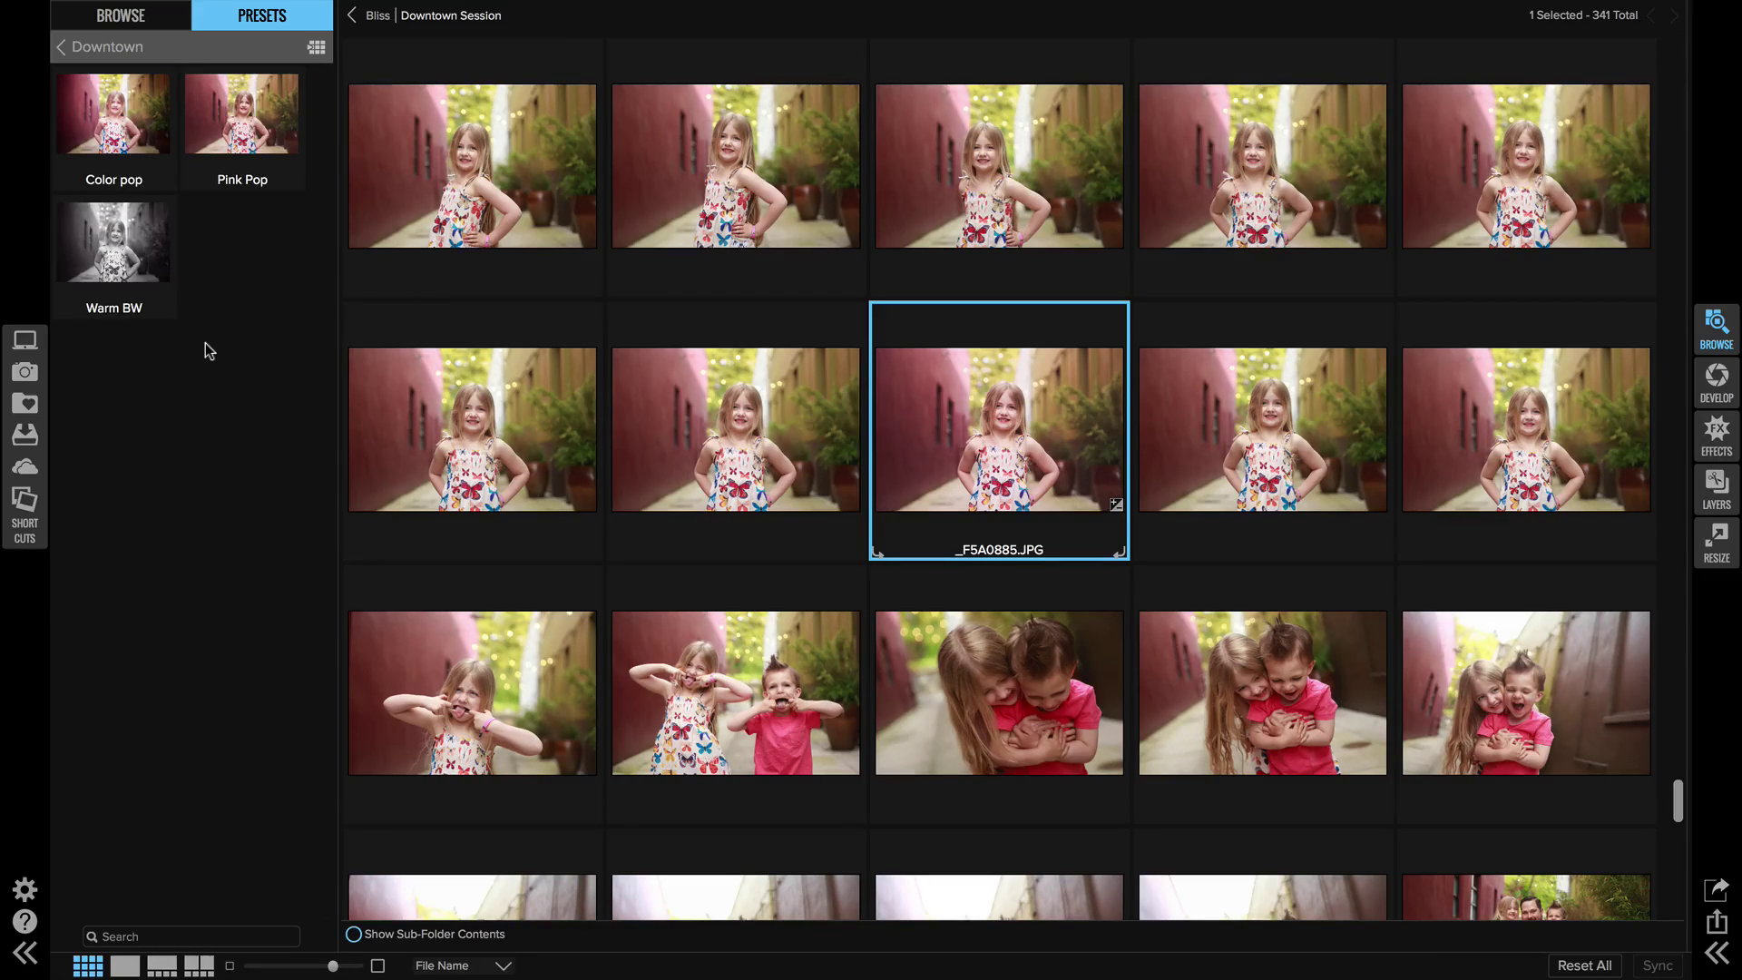
Apply Pink Pop to the five first-row photos, from _F5A0877 onward.
click(459, 218)
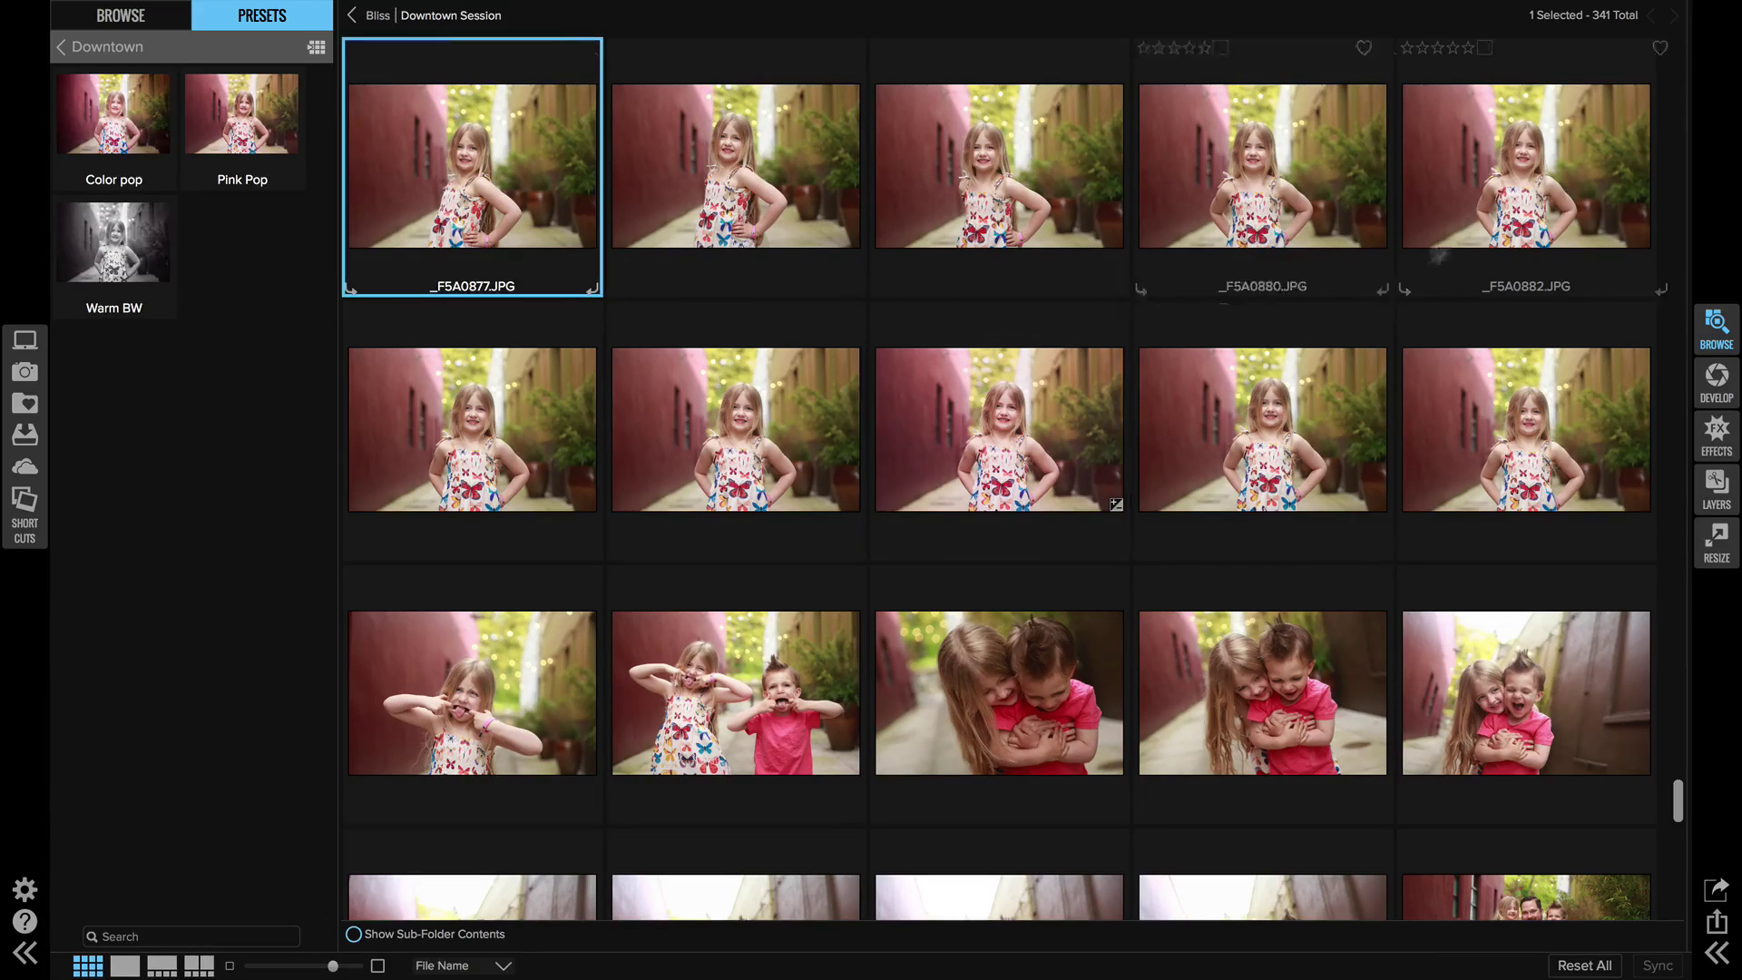
shift+click(1590, 160)
click(229, 163)
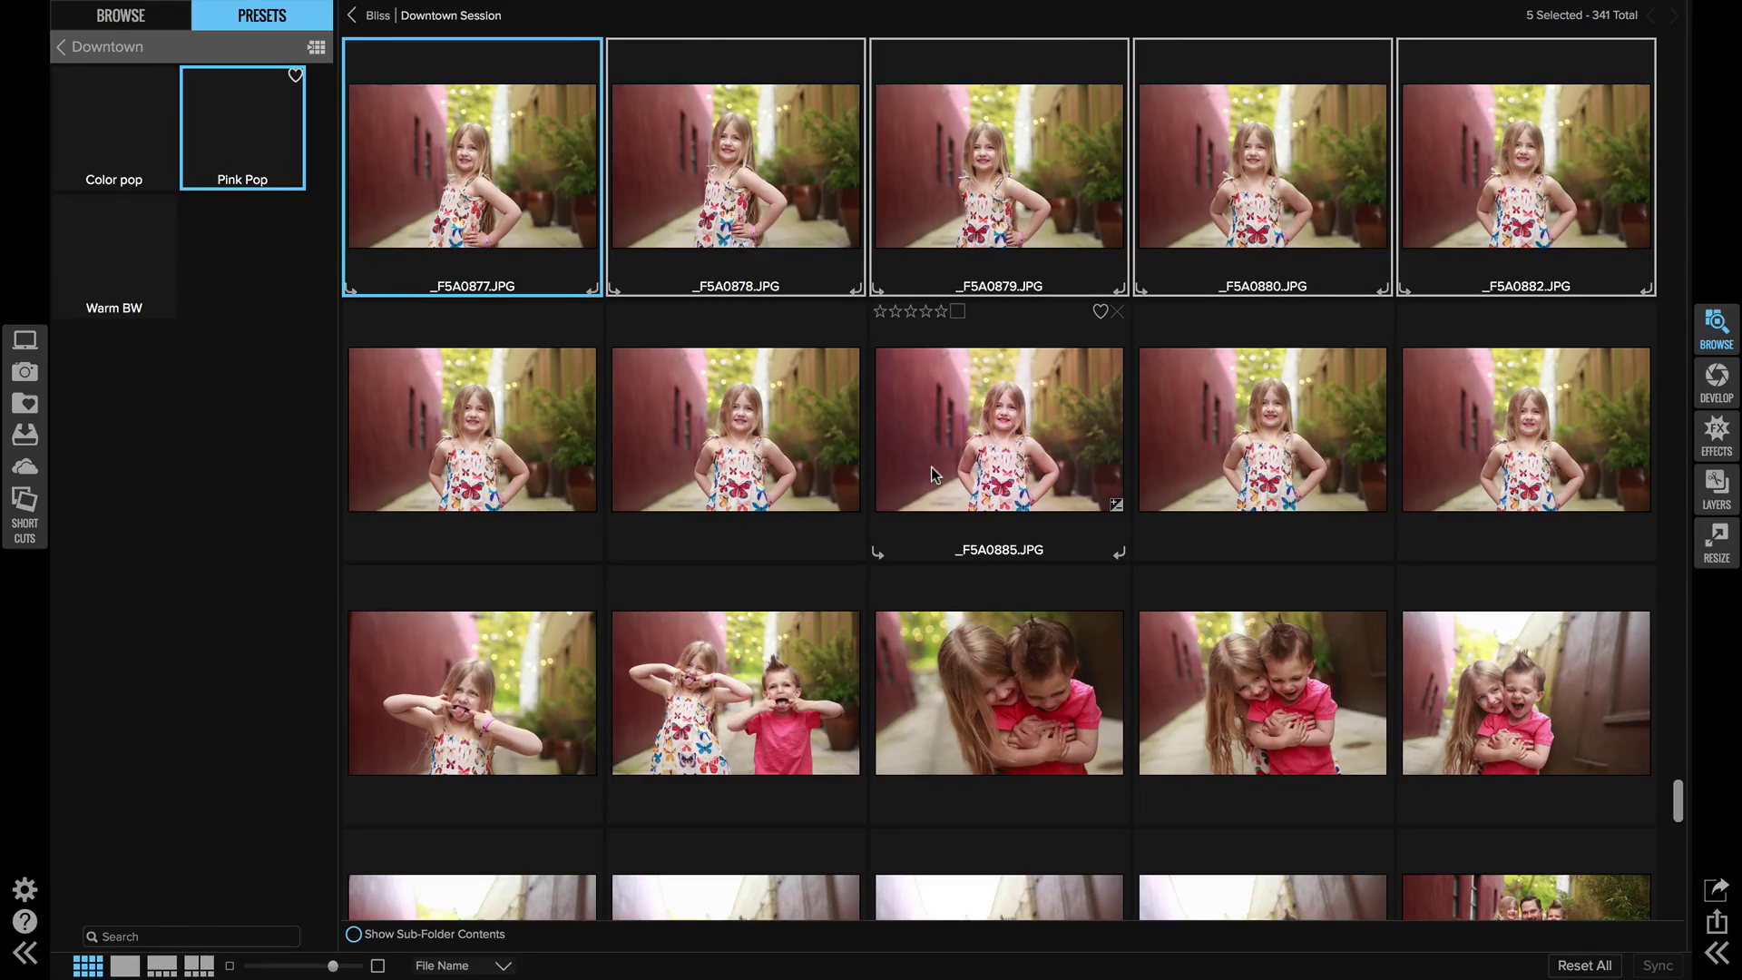
Select _F5A0918 and _F5A0919, then apply Color pop to _F5A0903 alone.
scroll(931, 467, down, 1)
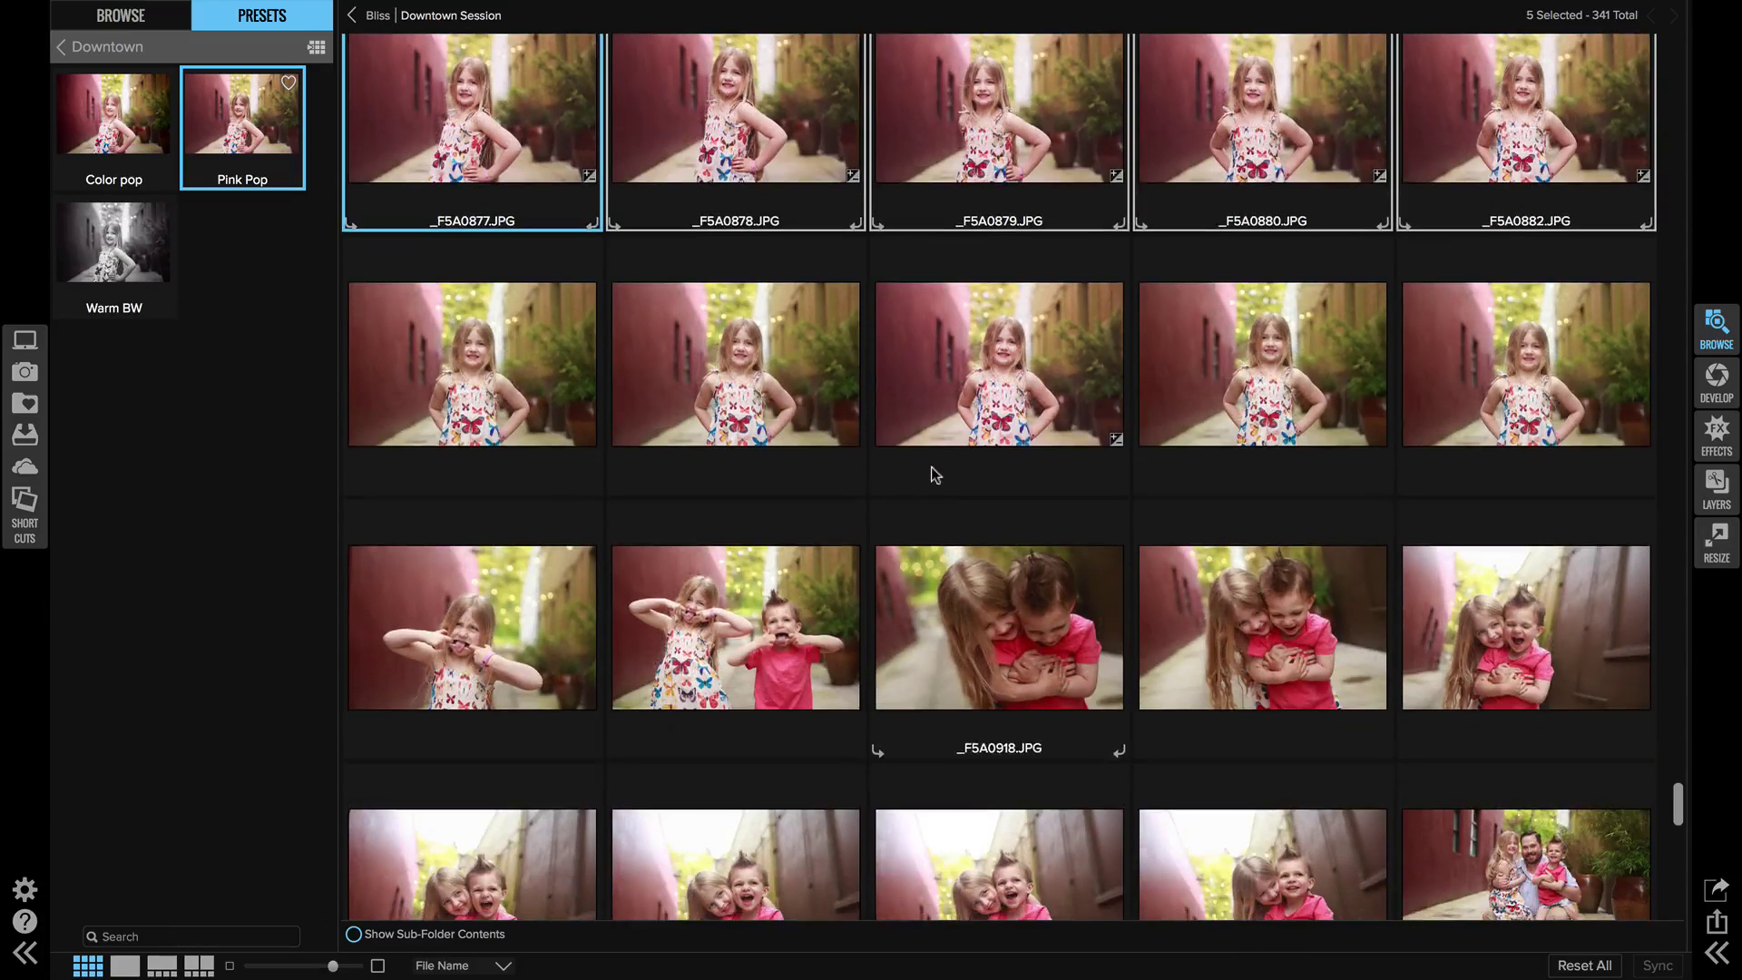
click(993, 568)
shift+click(1312, 640)
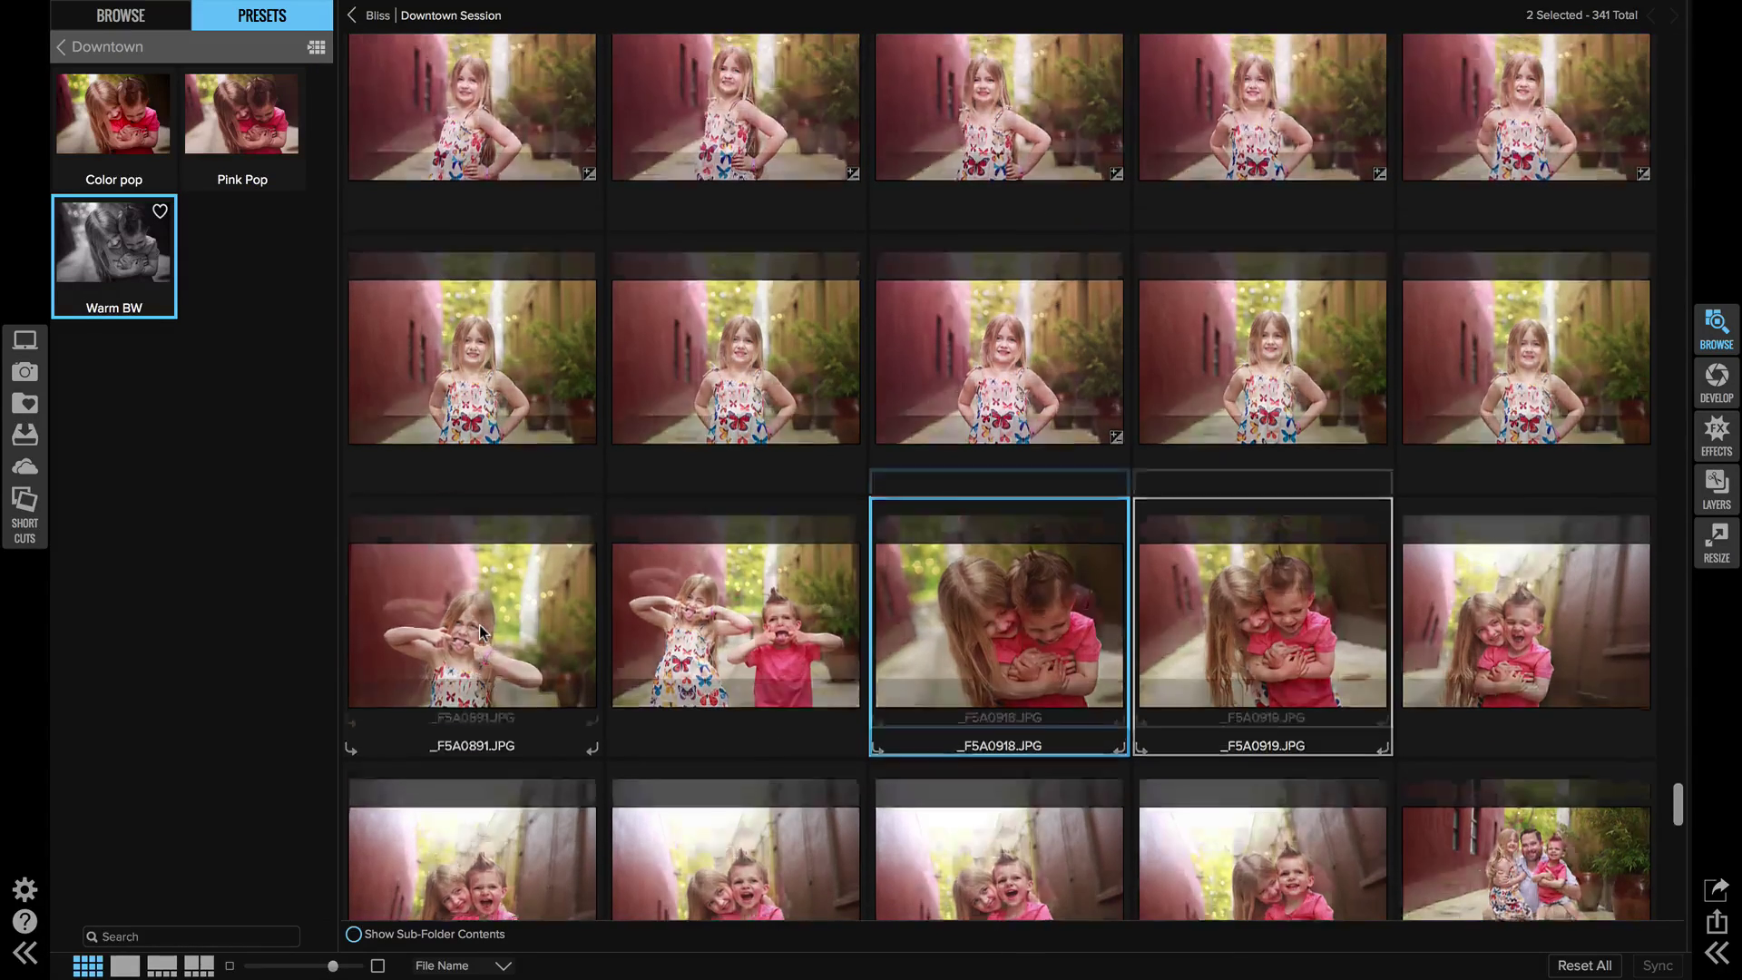
scroll(479, 624, down, 2)
click(726, 535)
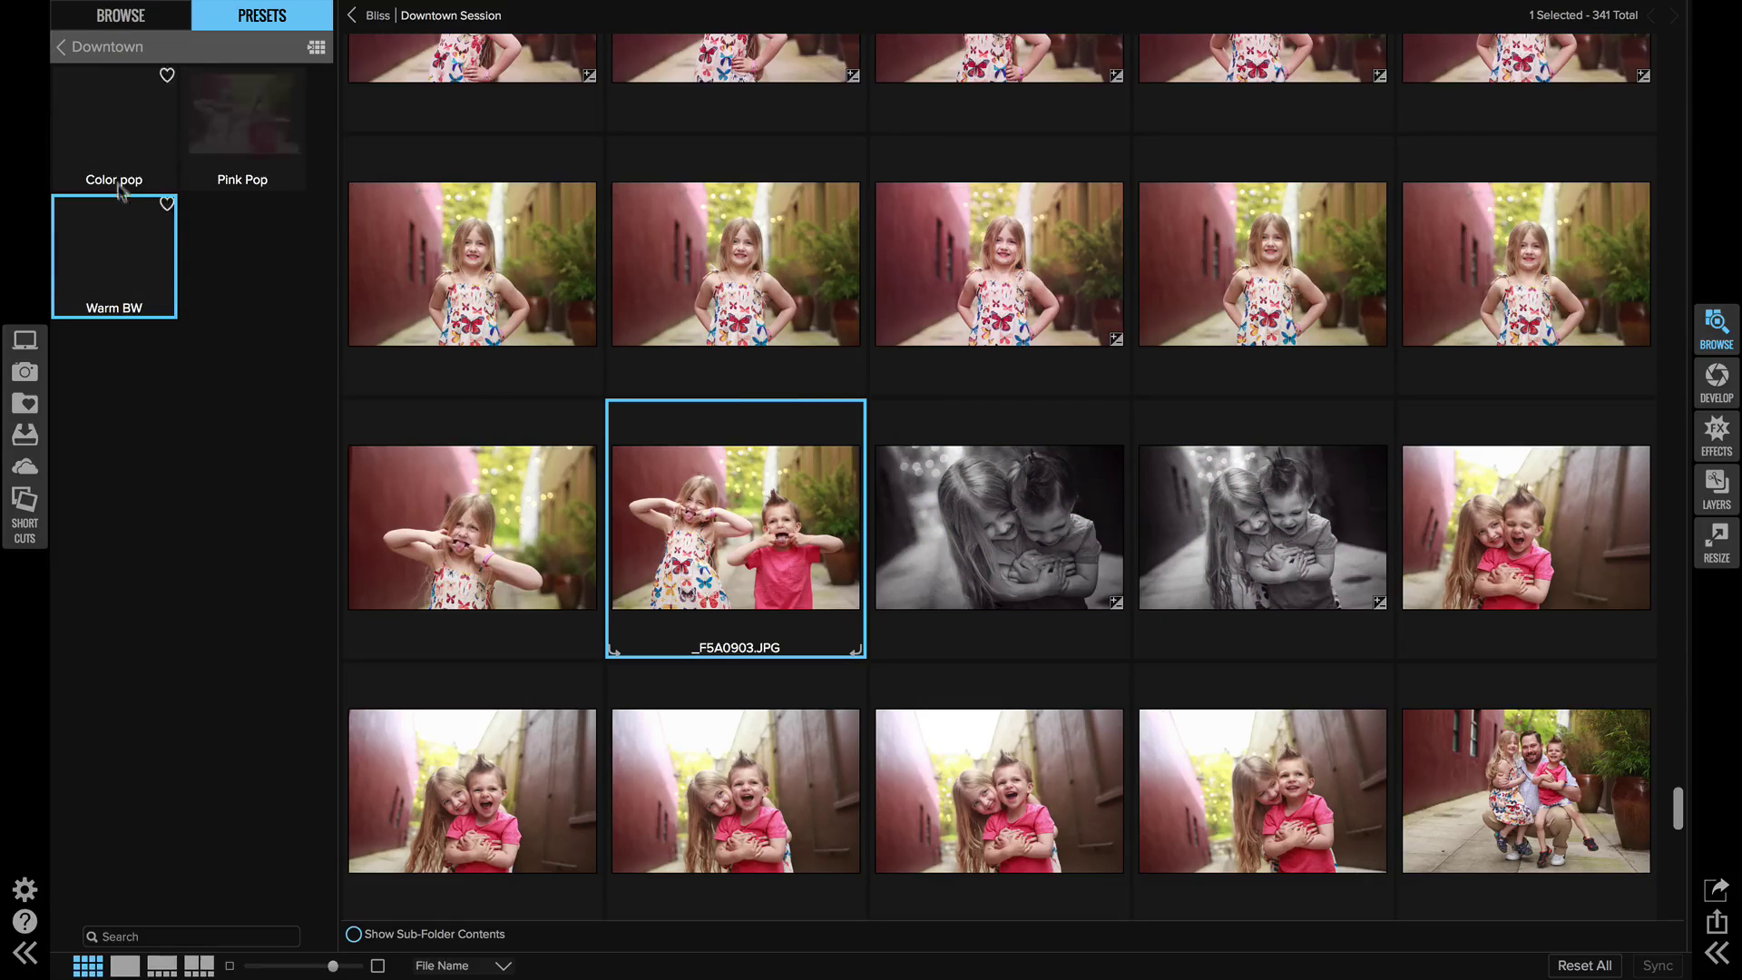
click(103, 134)
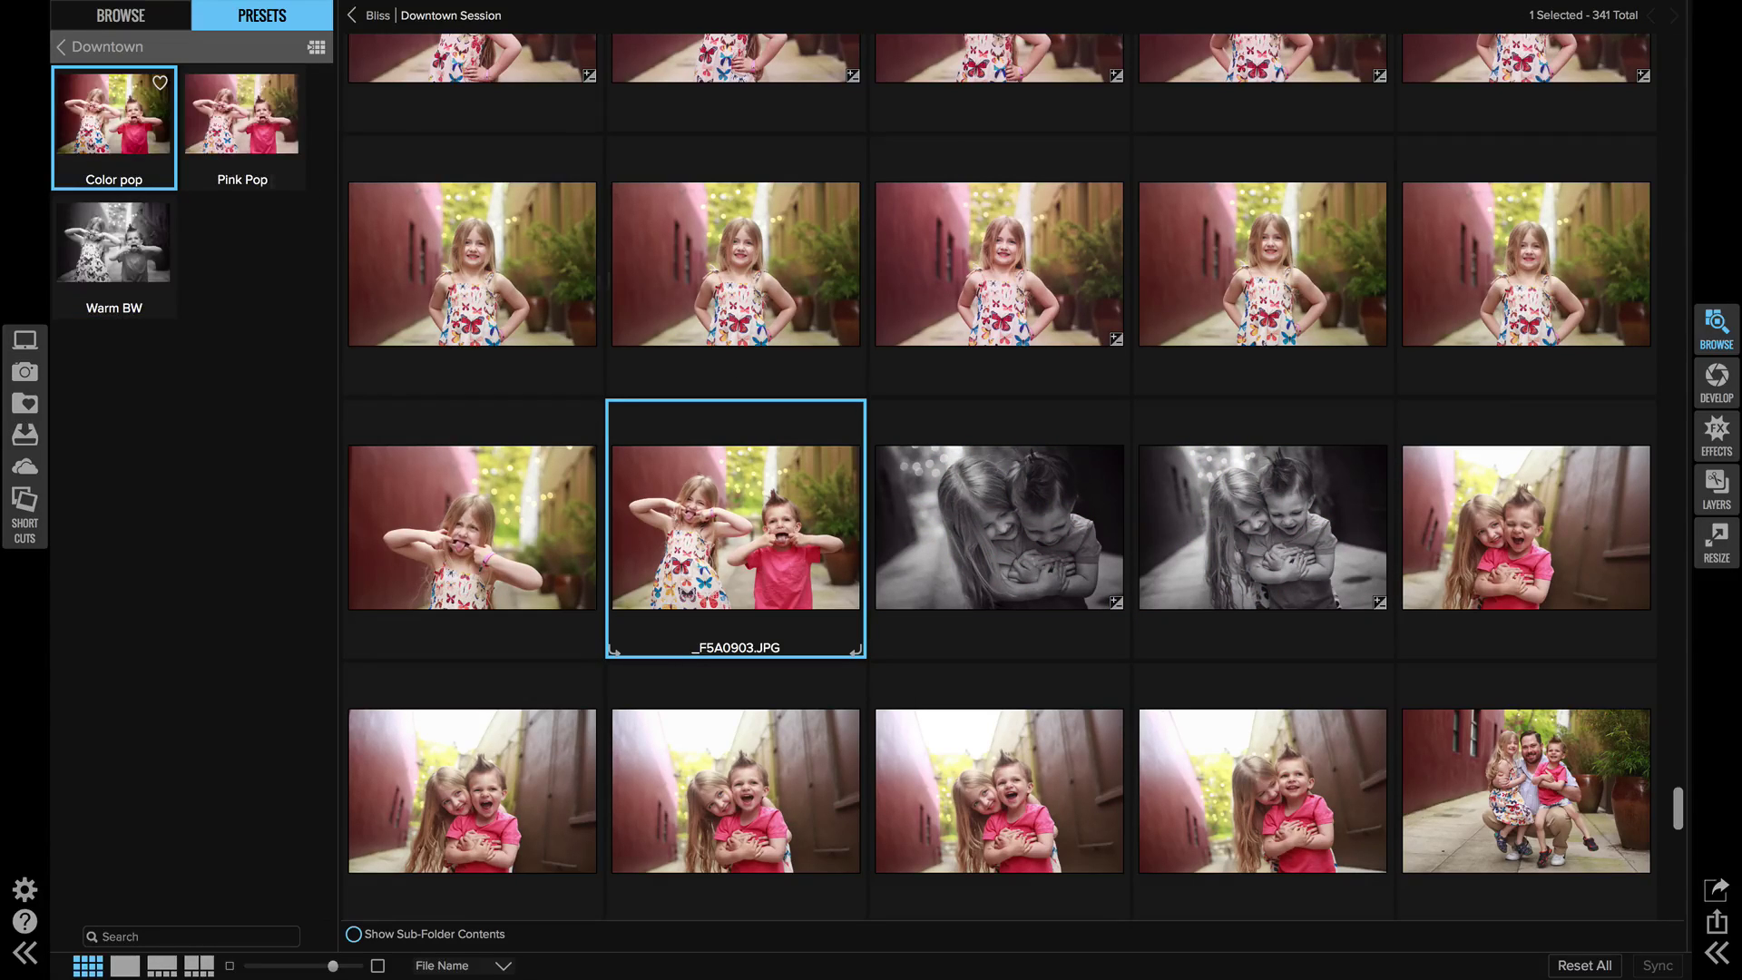
Apply the Warm BW preset to _F5A0921.
click(1527, 527)
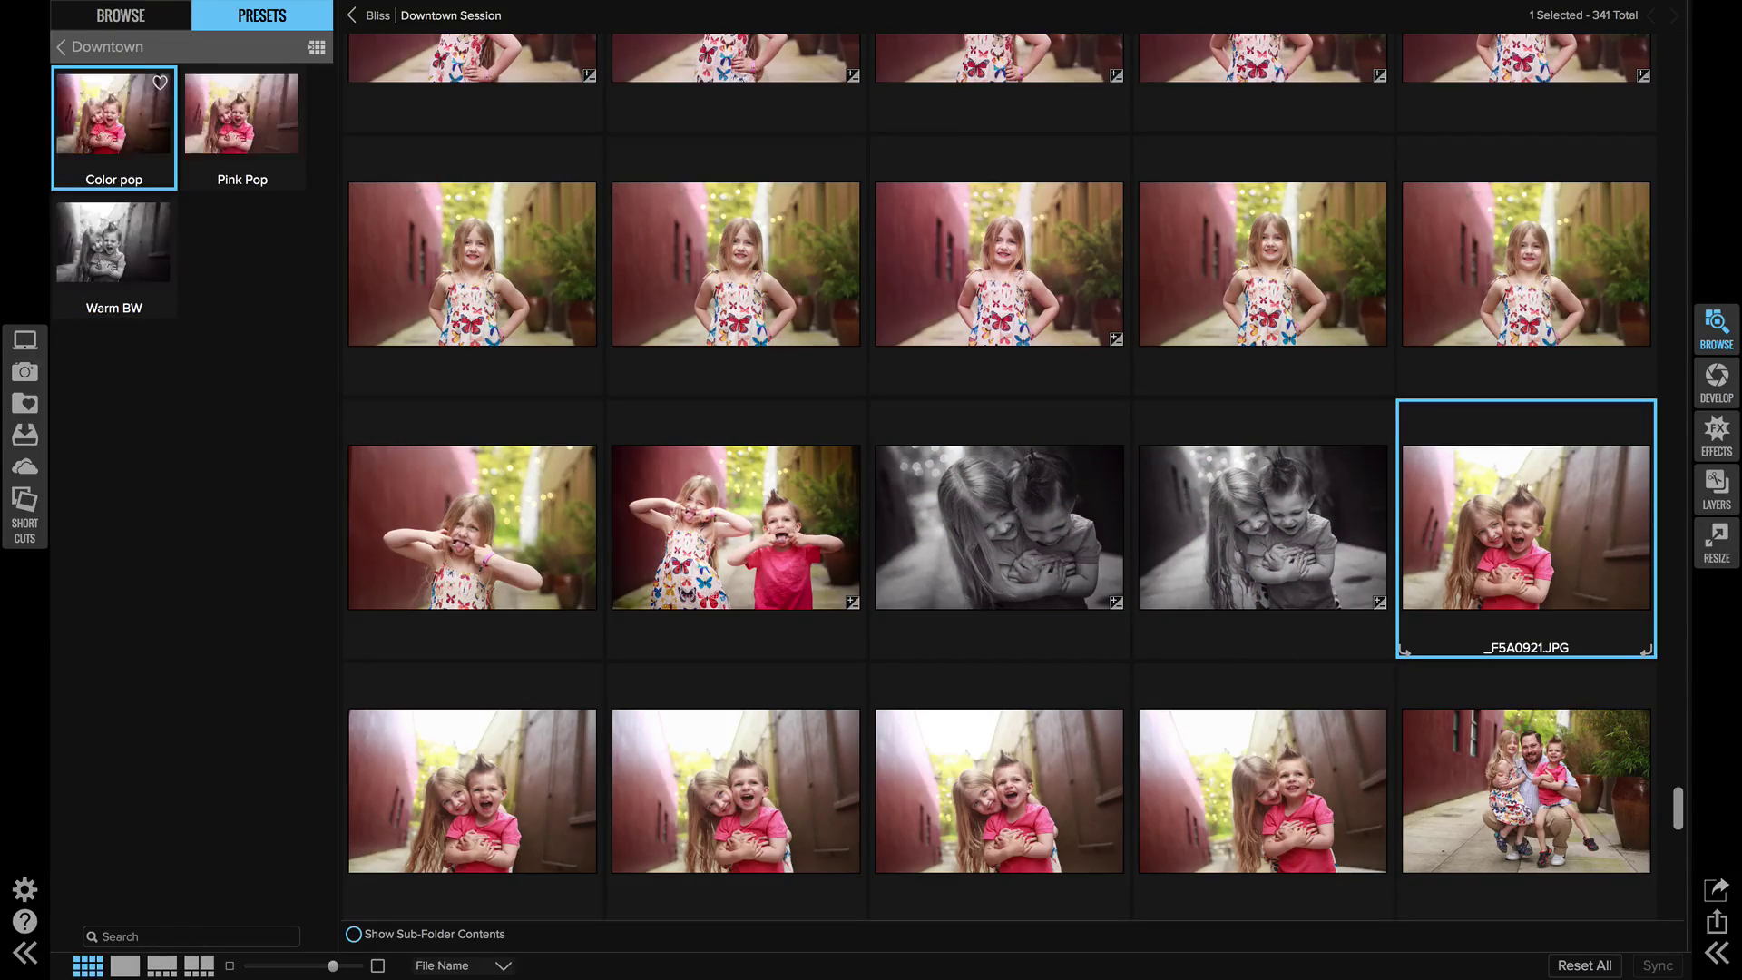
click(137, 279)
scroll(1049, 633, up, 2)
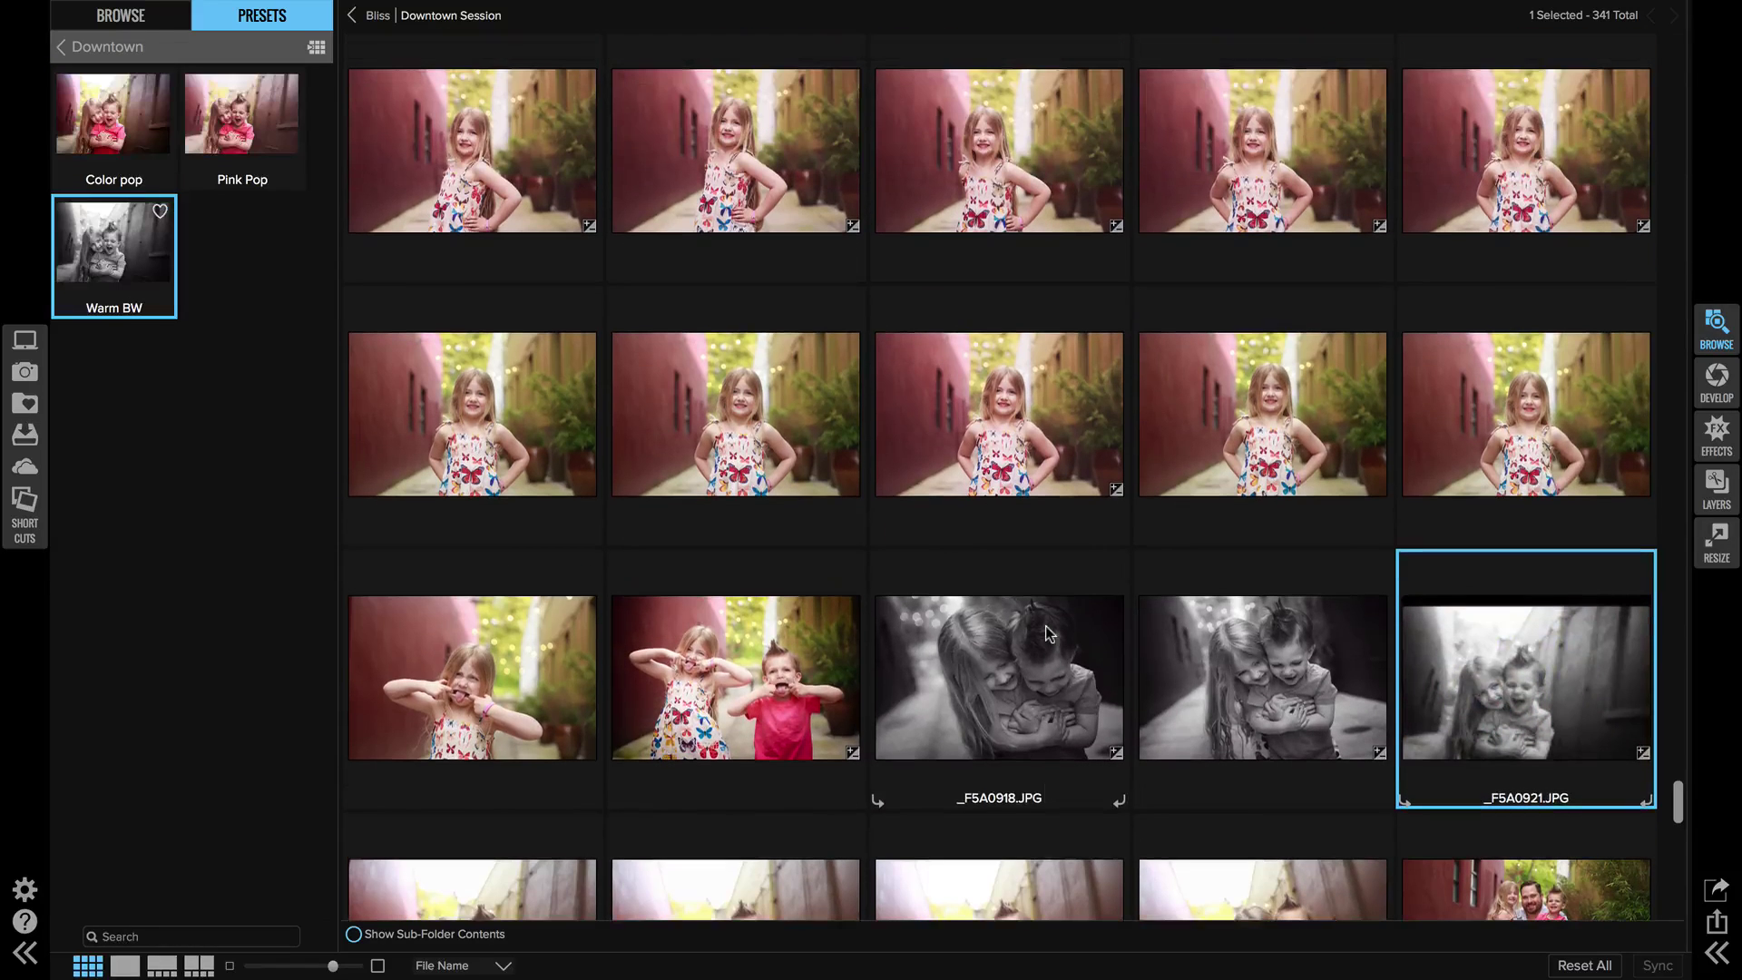
scroll(1045, 624, down, 5)
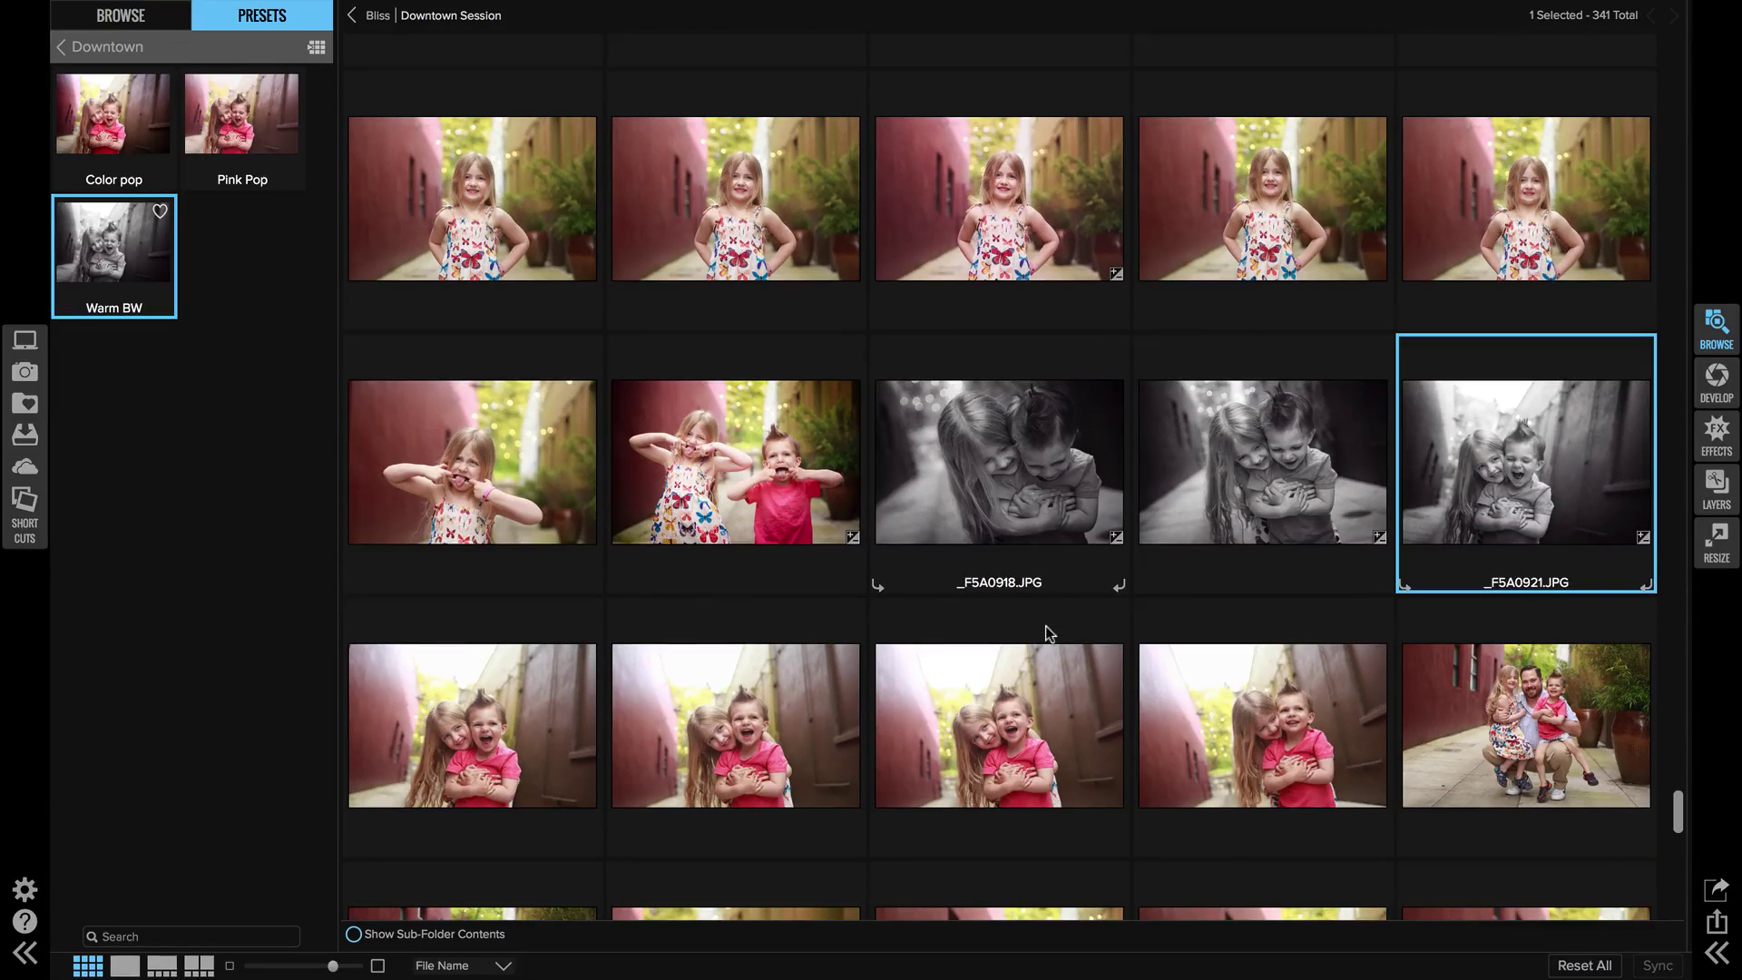
scroll(1022, 602, up, 1)
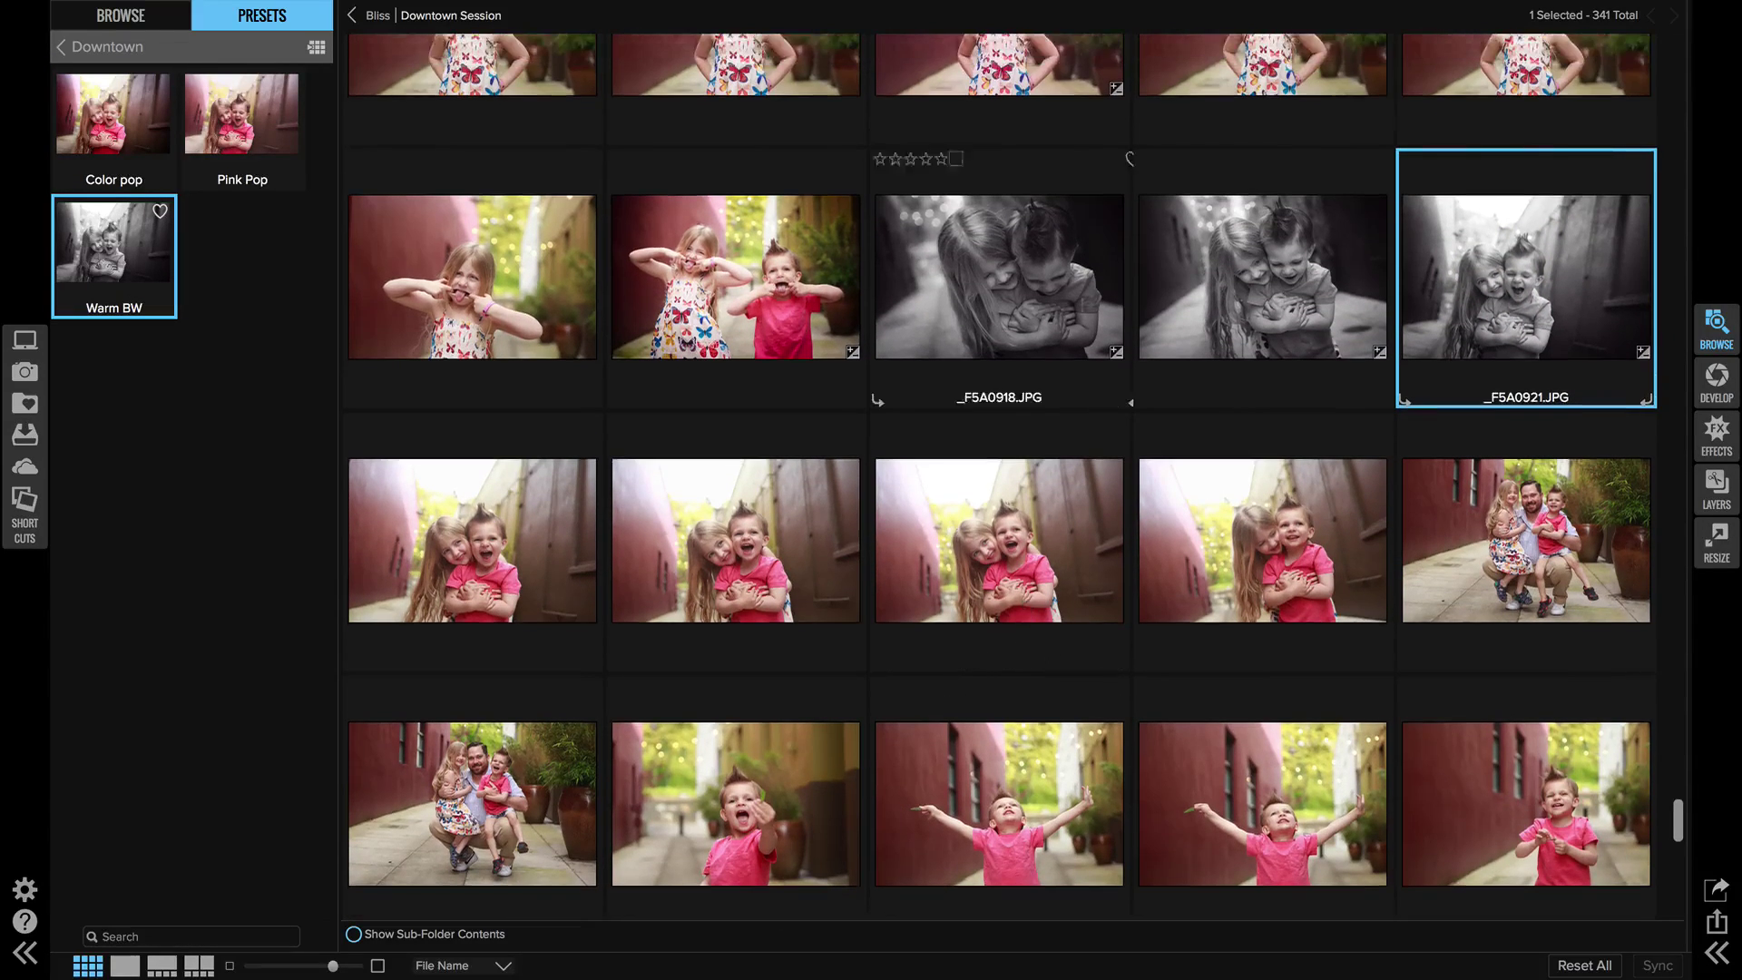
Select _F5A0918 and raise its Exposure slider to 0.55 in Develop.
click(1033, 309)
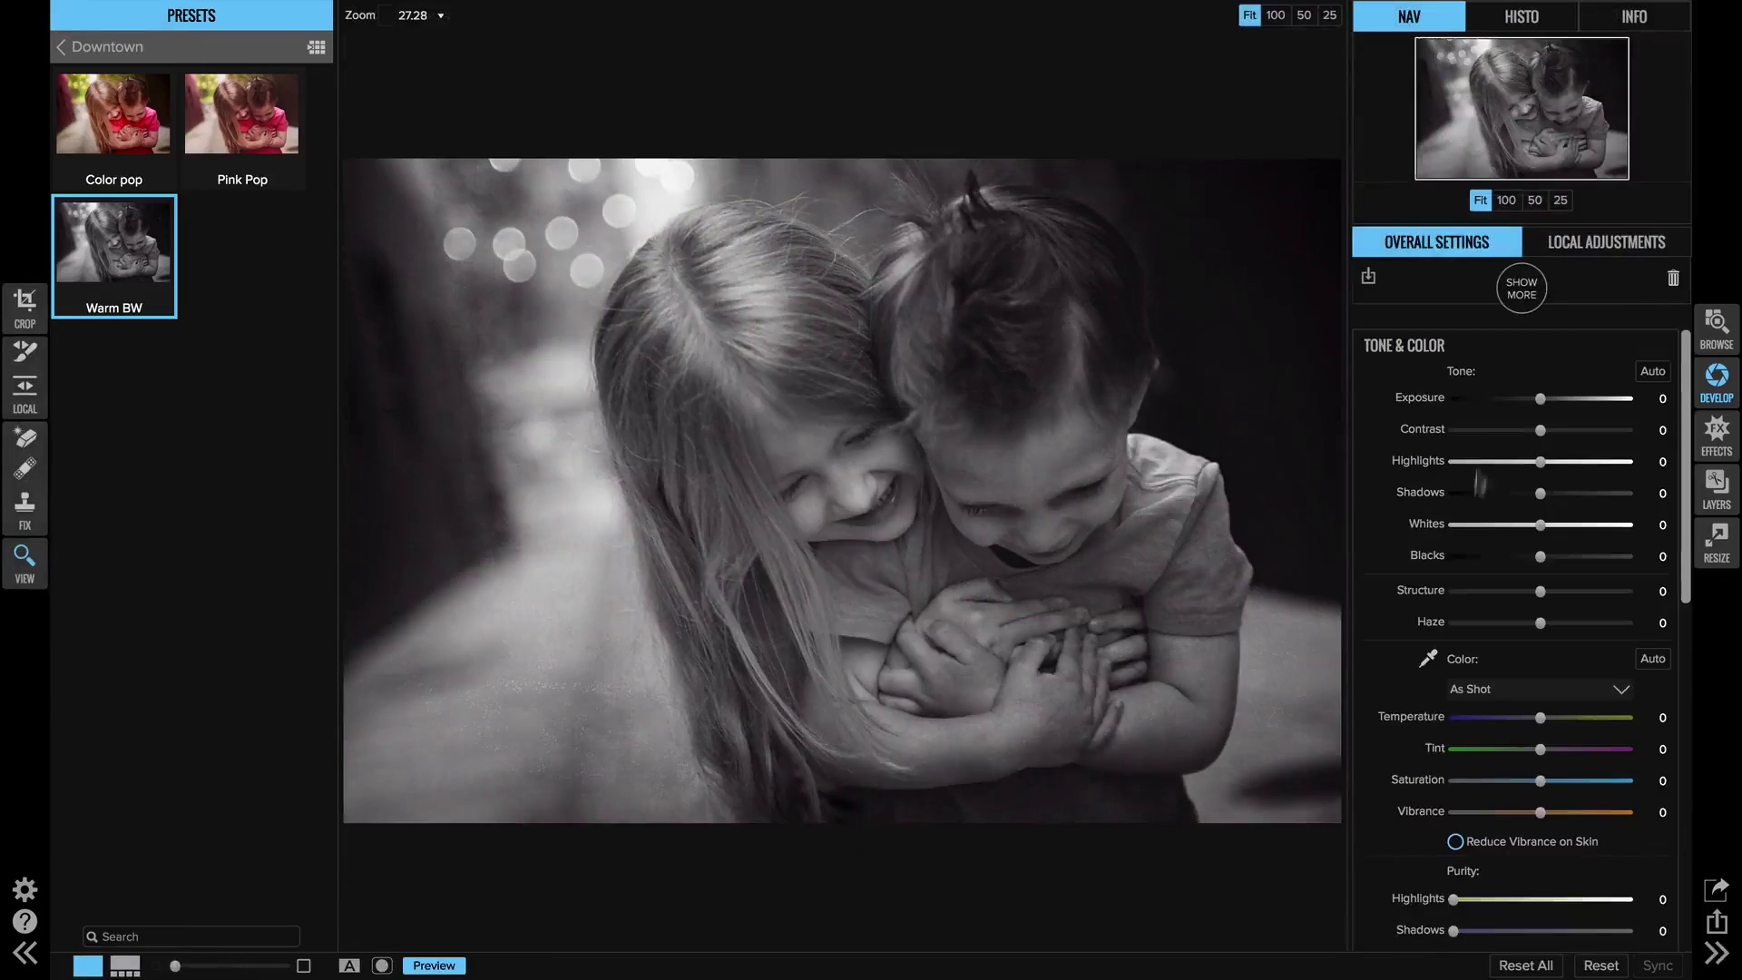
drag(1542, 398, 1550, 400)
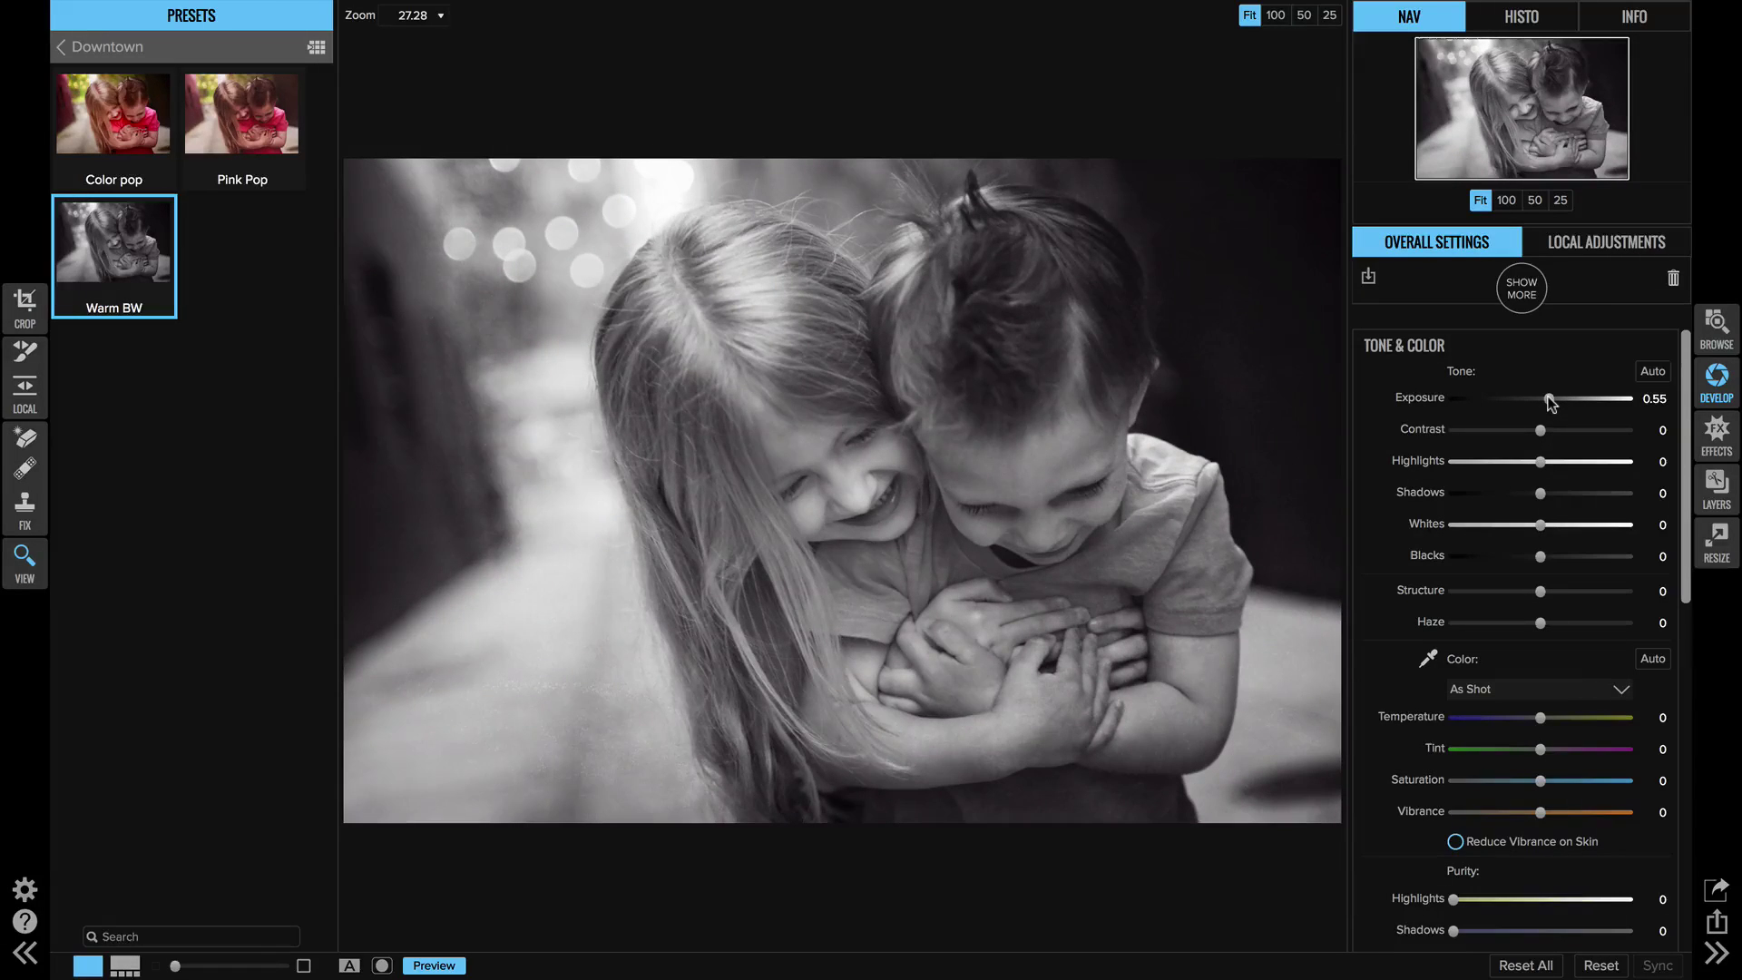
Back in the Browse grid, open _F5A0903.JPG in the large single-image view.
click(1720, 327)
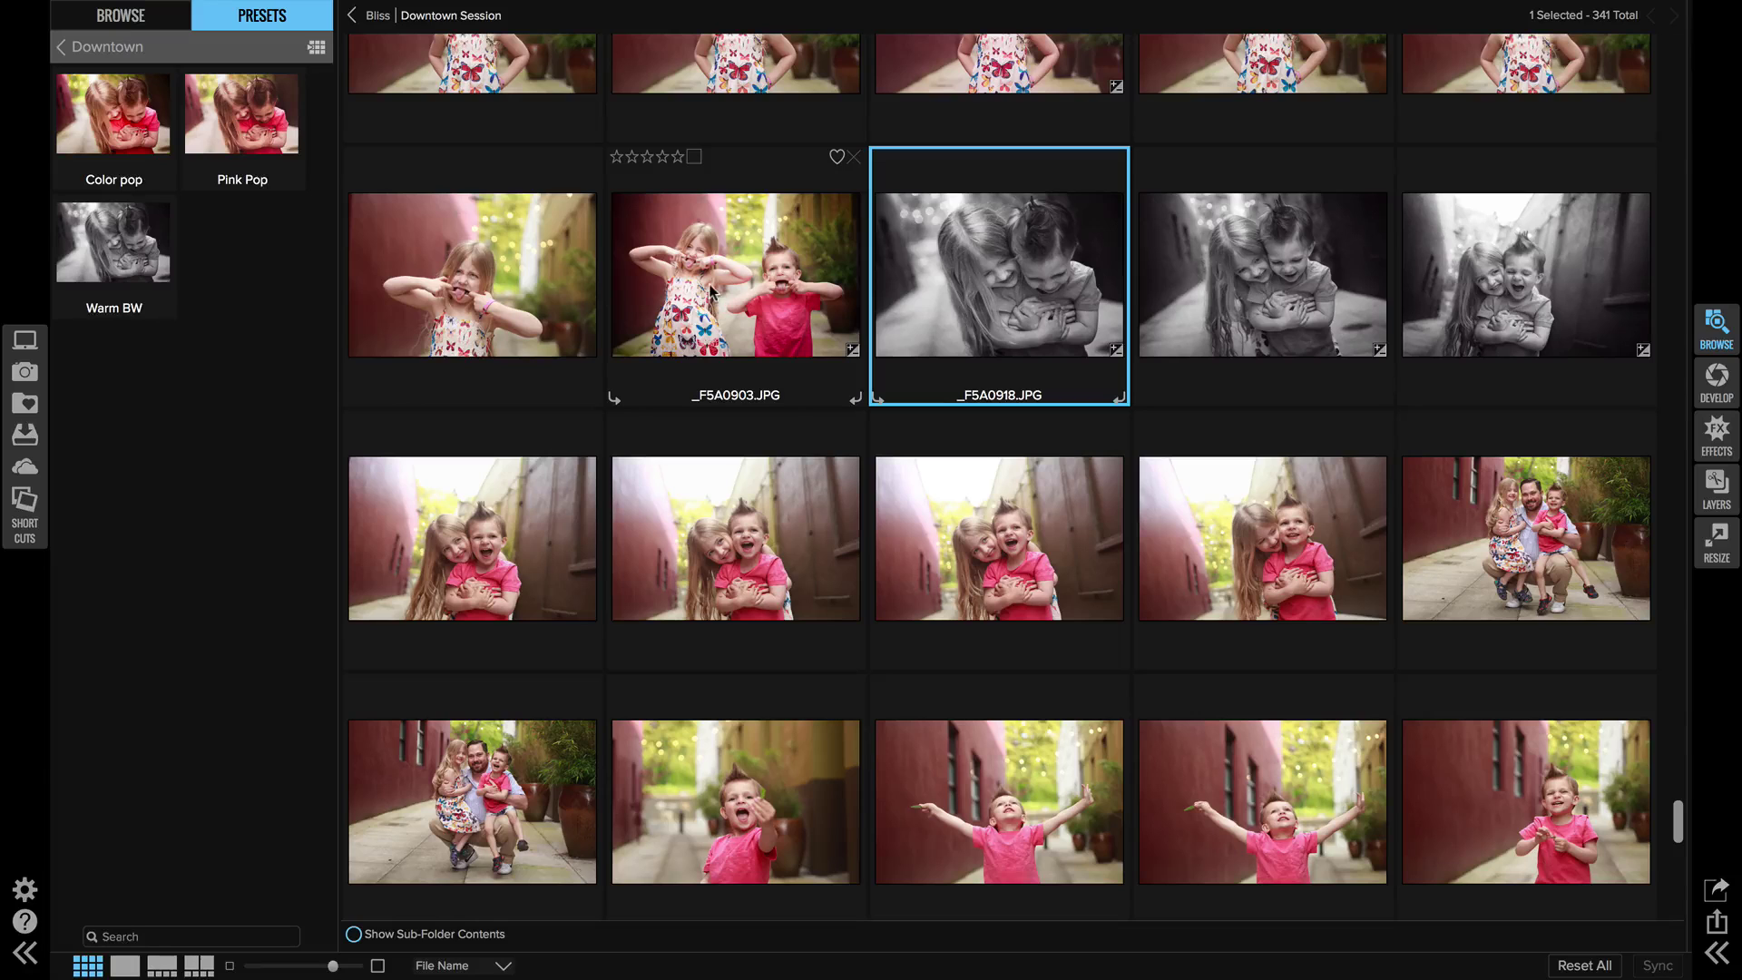
click(712, 293)
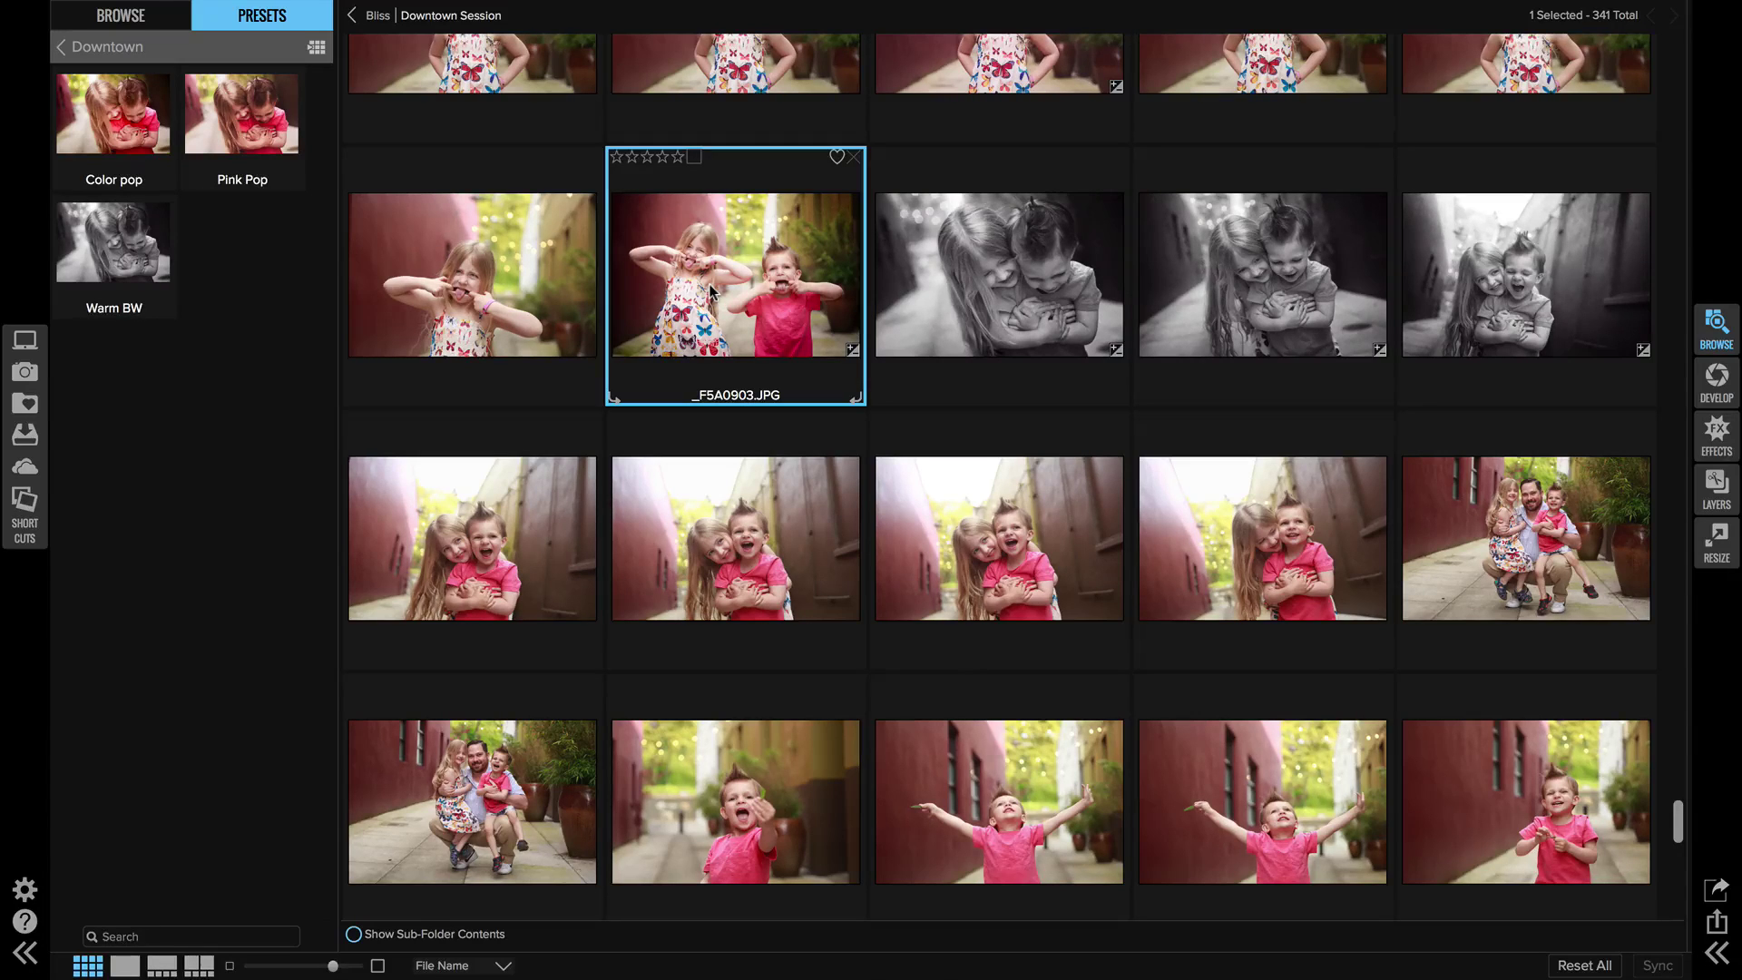
double_click(713, 292)
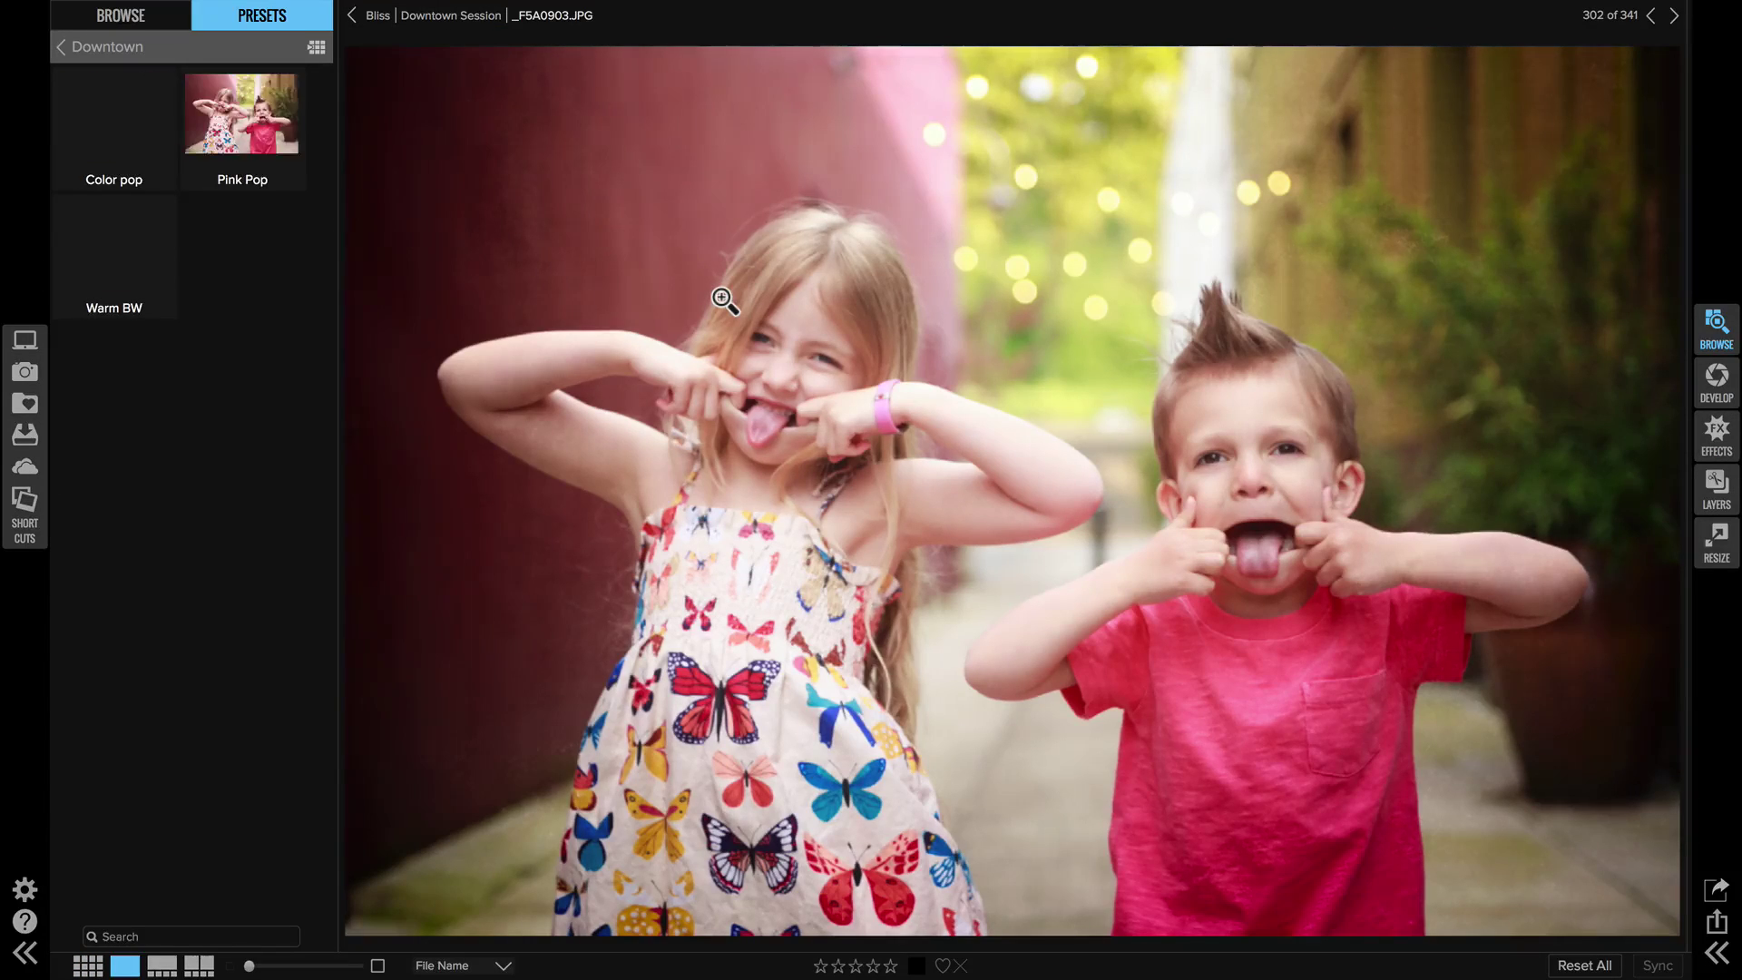